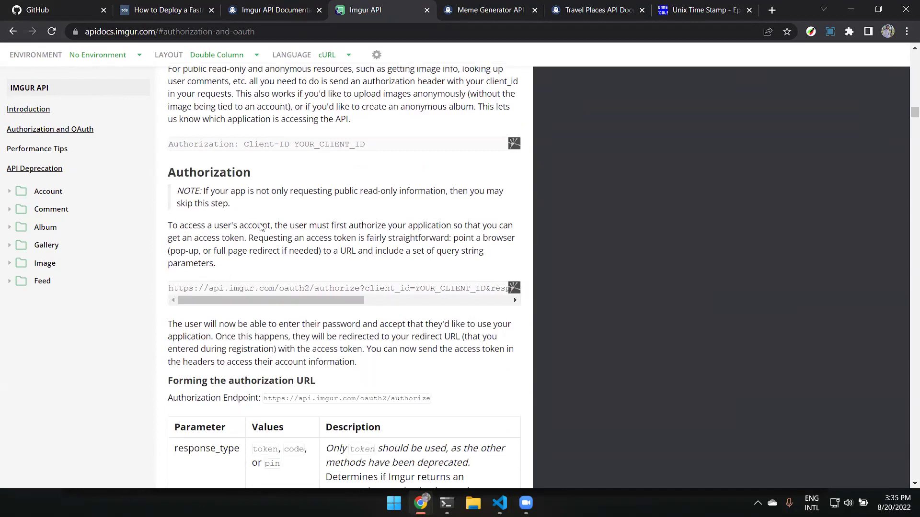
Scroll the Imgur docs, then open and close the app registration page.
scroll(139, 51, up, 10)
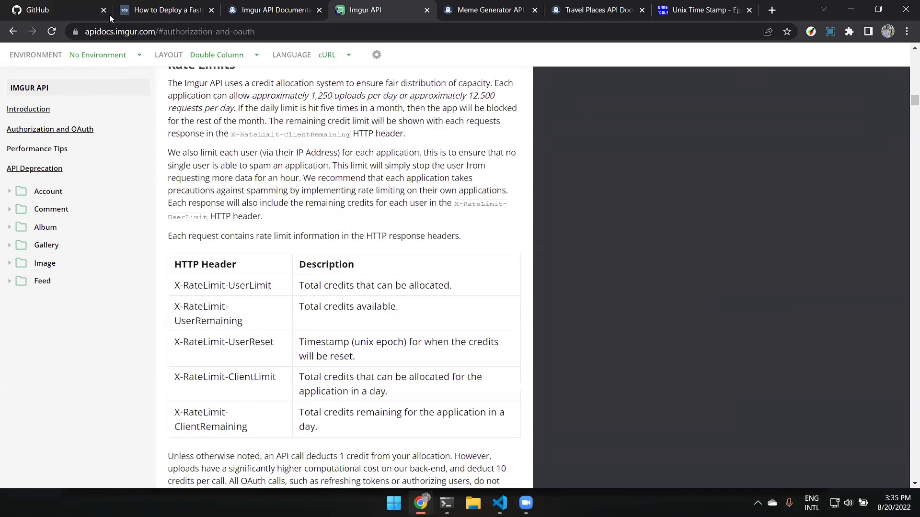
scroll(256, 171, down, 10)
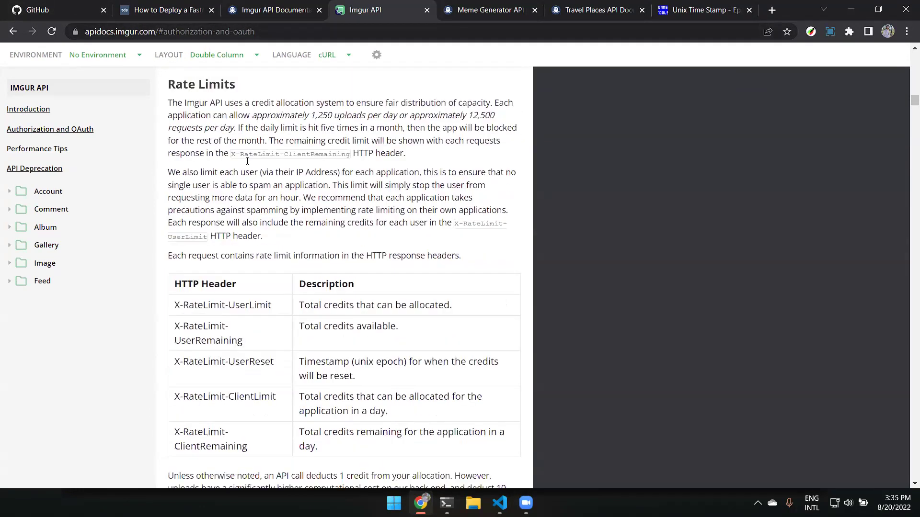
scroll(202, 268, up, 5)
scroll(202, 269, down, 9)
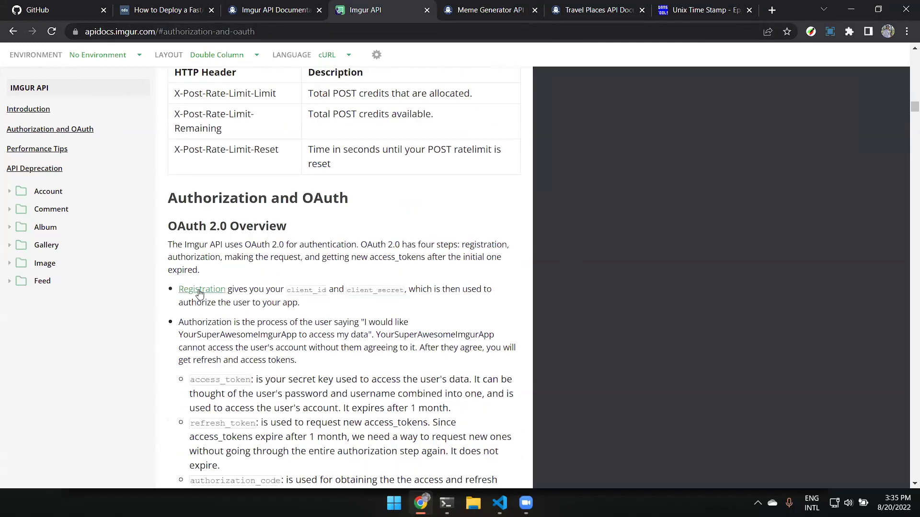
click(200, 289)
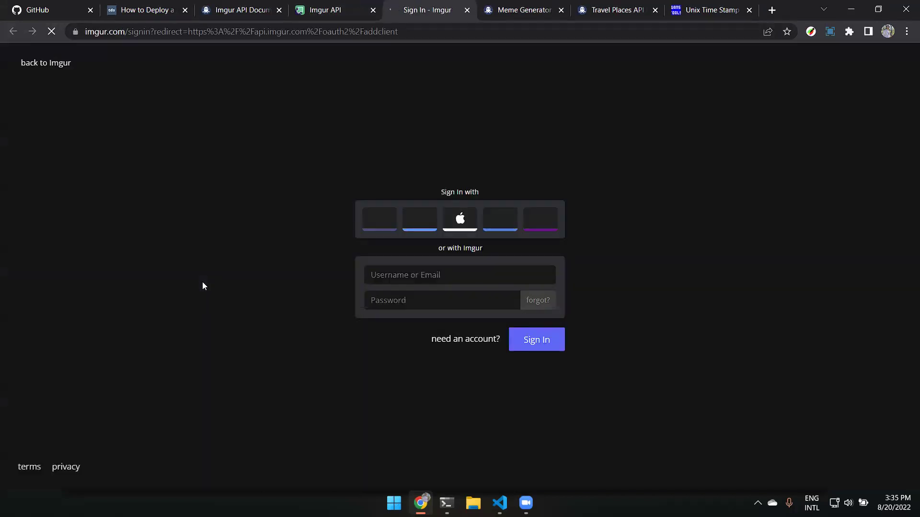
click(467, 10)
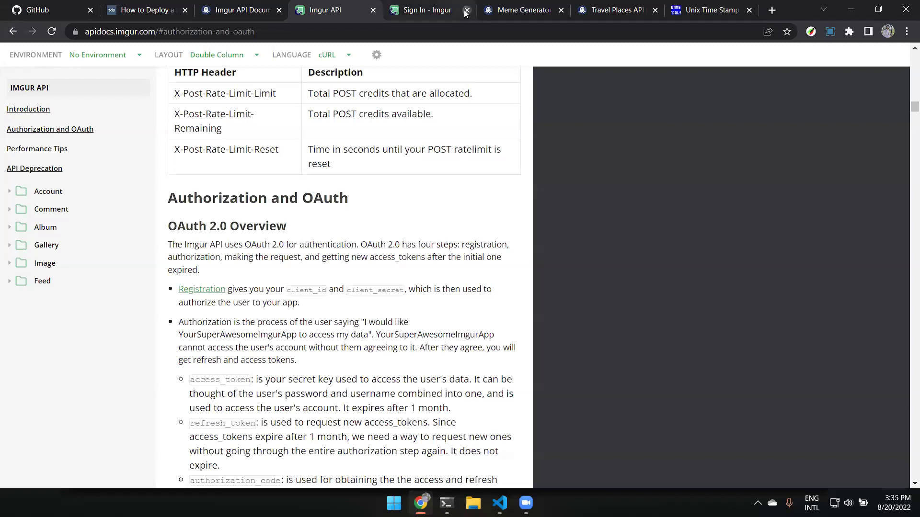
Finish reading the Imgur authorization material and close the Imgur API documentation tab.
scroll(445, 175, down, 5)
scroll(445, 175, down, 10)
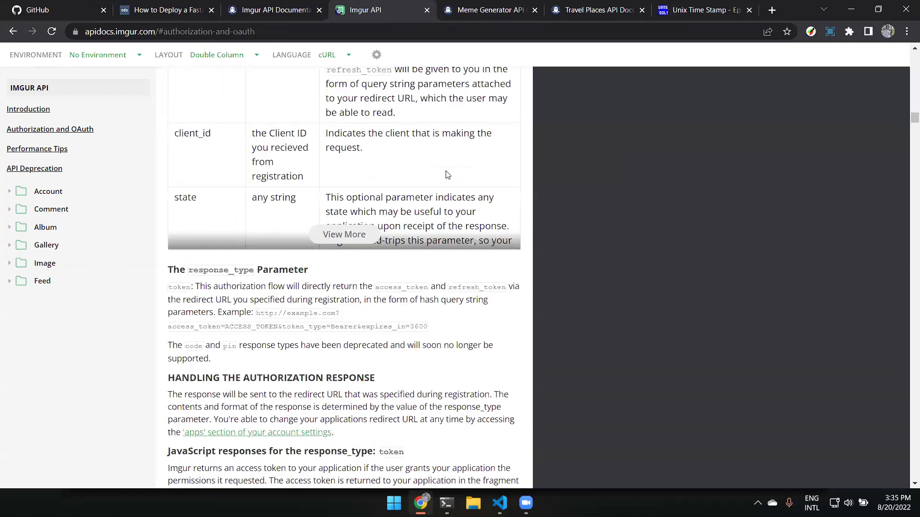
scroll(445, 175, down, 4)
scroll(446, 173, up, 12)
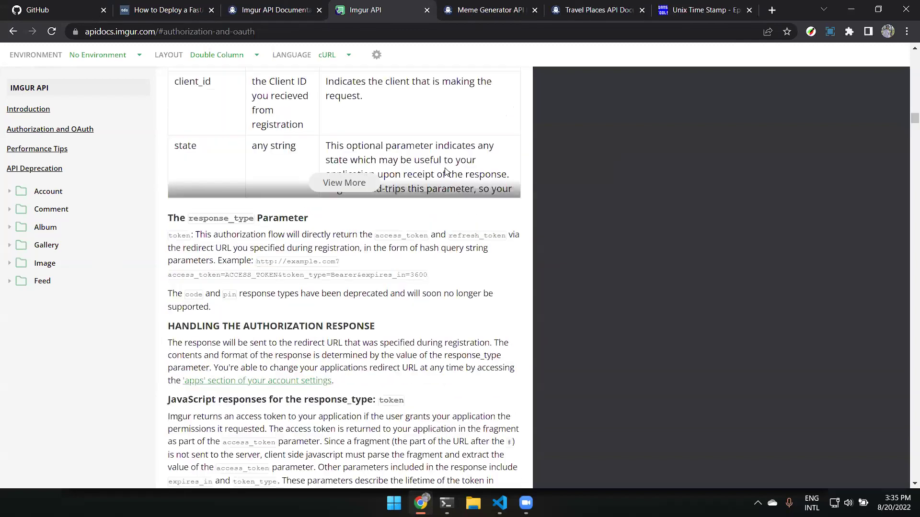
scroll(445, 172, up, 20)
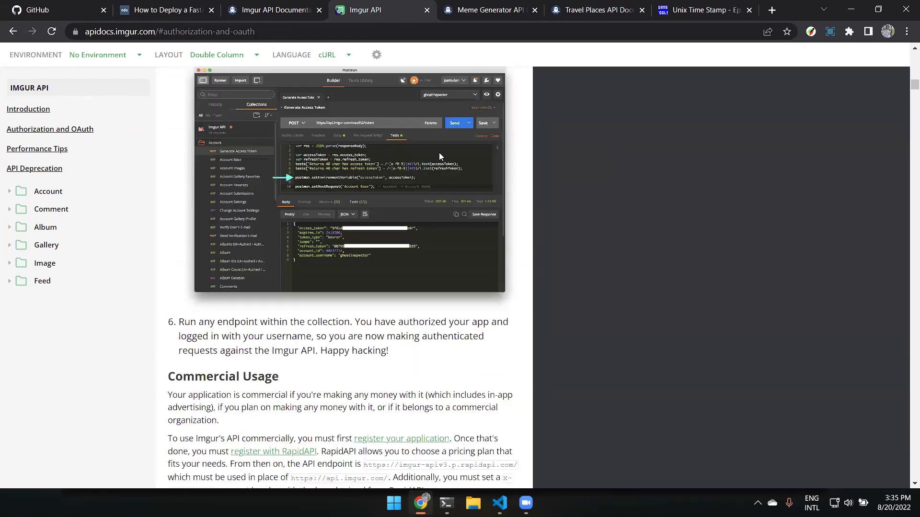
scroll(439, 156, up, 20)
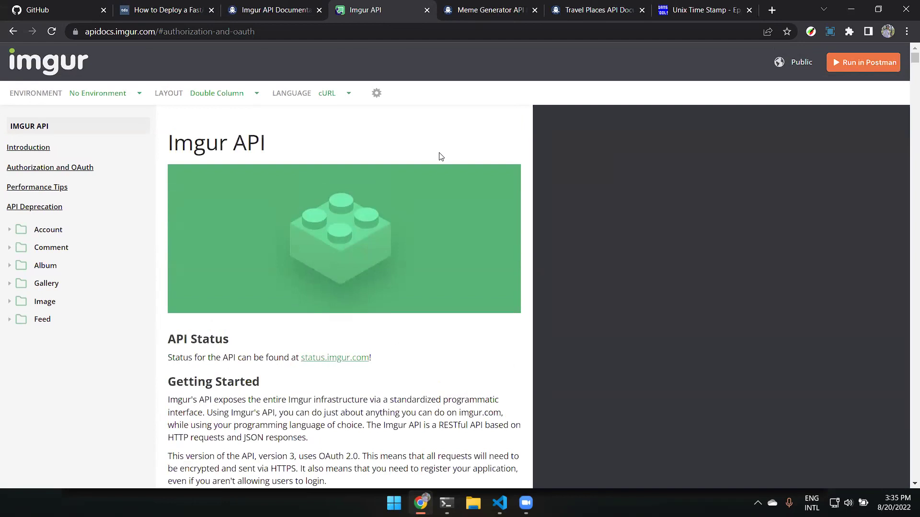
click(427, 10)
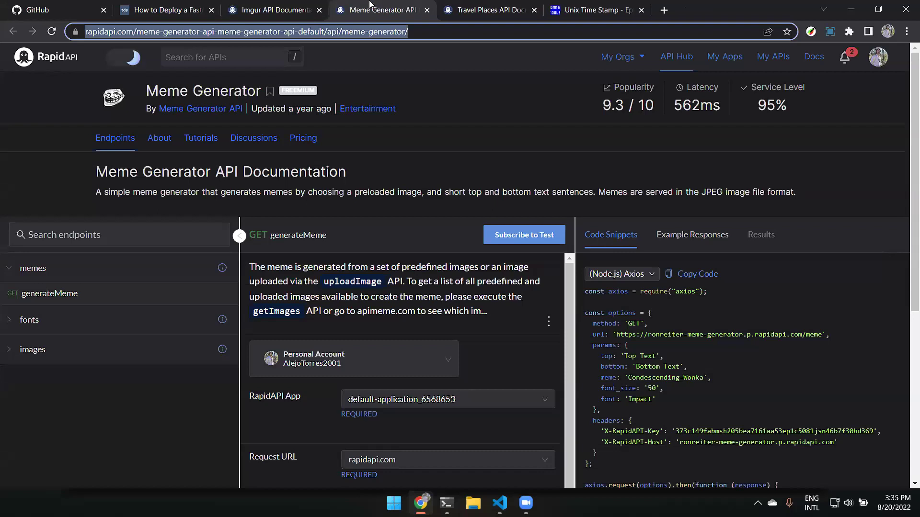
Close the Meme Generator, Travel Places, Unix Time Stamp and Imgur API tabs.
click(426, 10)
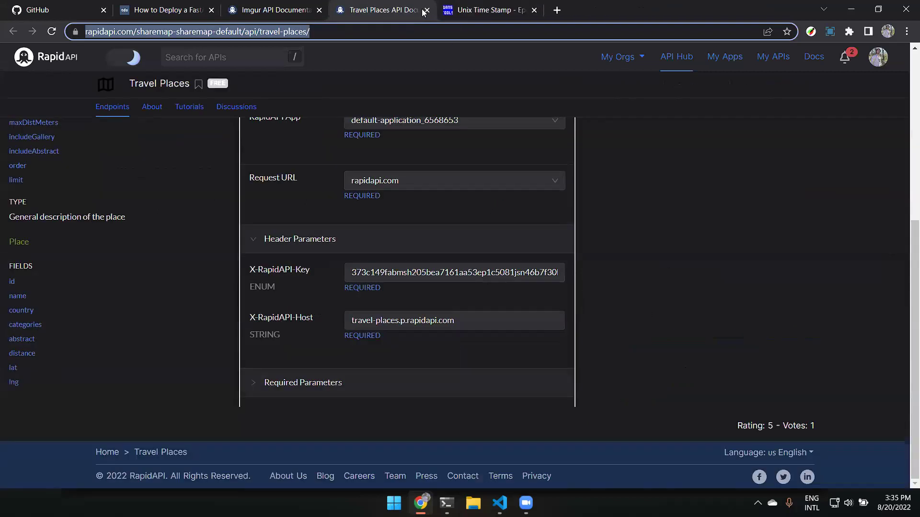
click(425, 10)
click(426, 10)
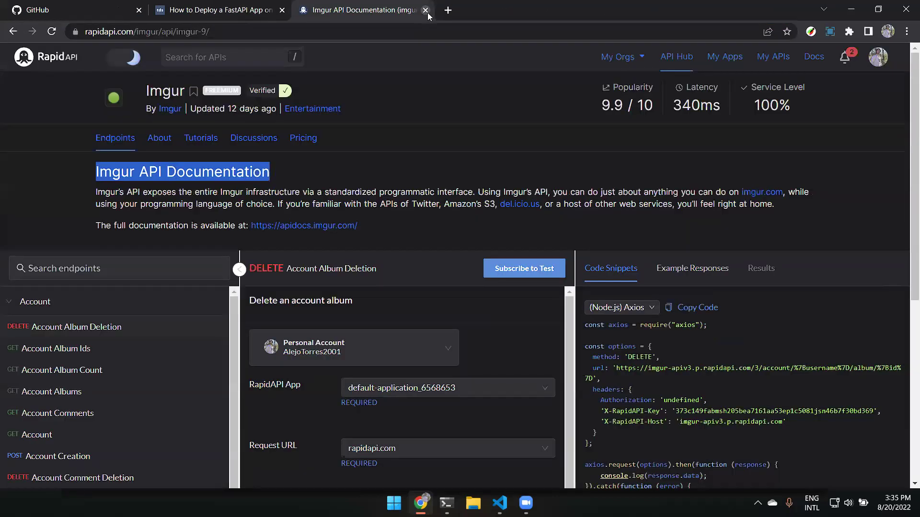
click(425, 10)
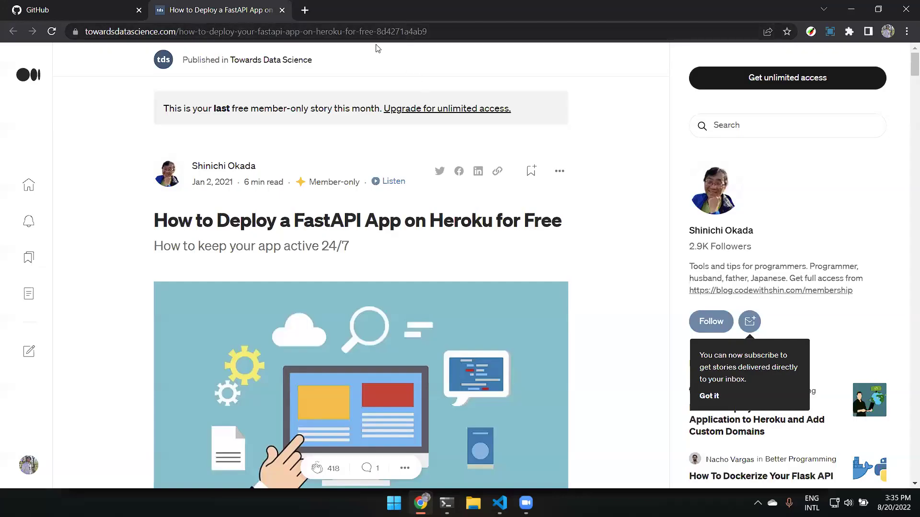
scroll(376, 53, down, 4)
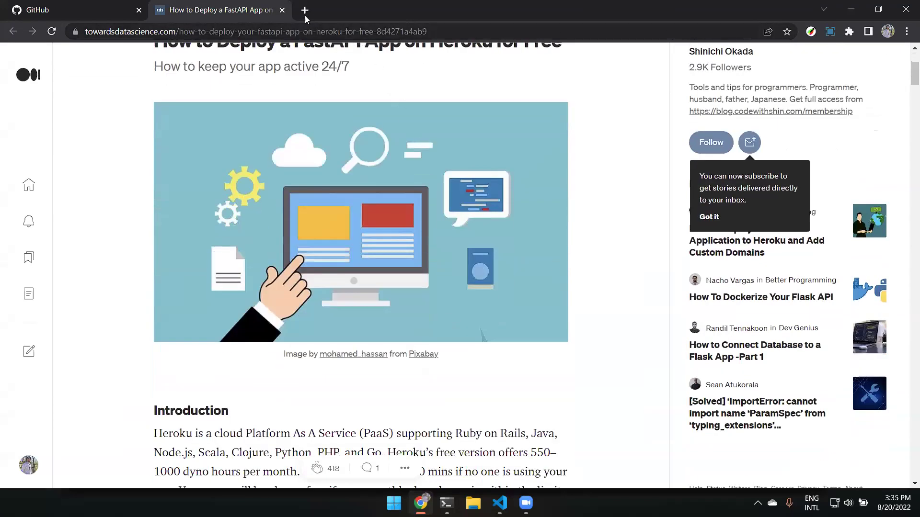
In a new tab, search heroku and log in to the Heroku dashboard.
click(305, 12)
text(hor)
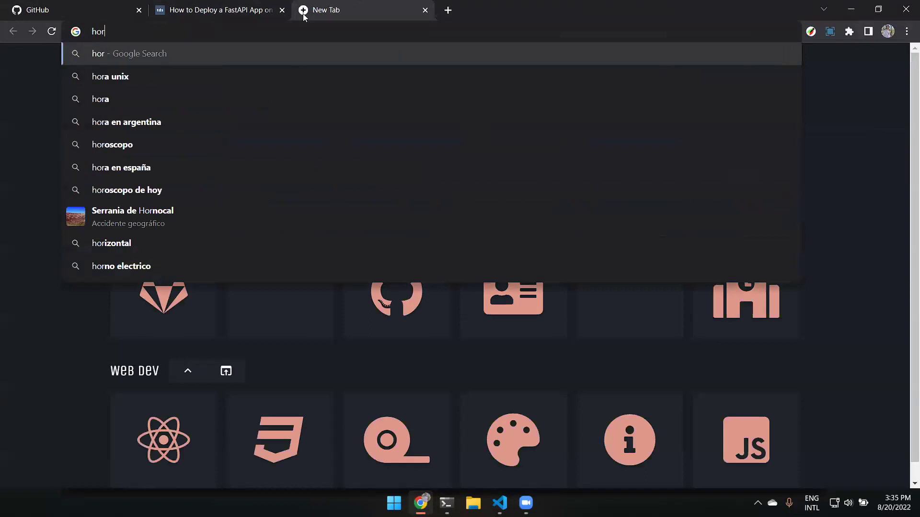
key(BackSpace)
key(BackSpace)
key(BackSpace)
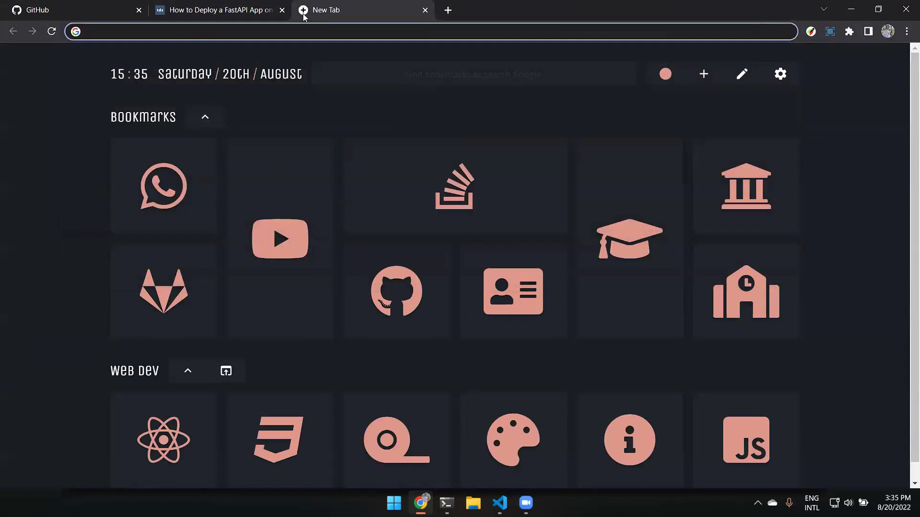
text(heroku)
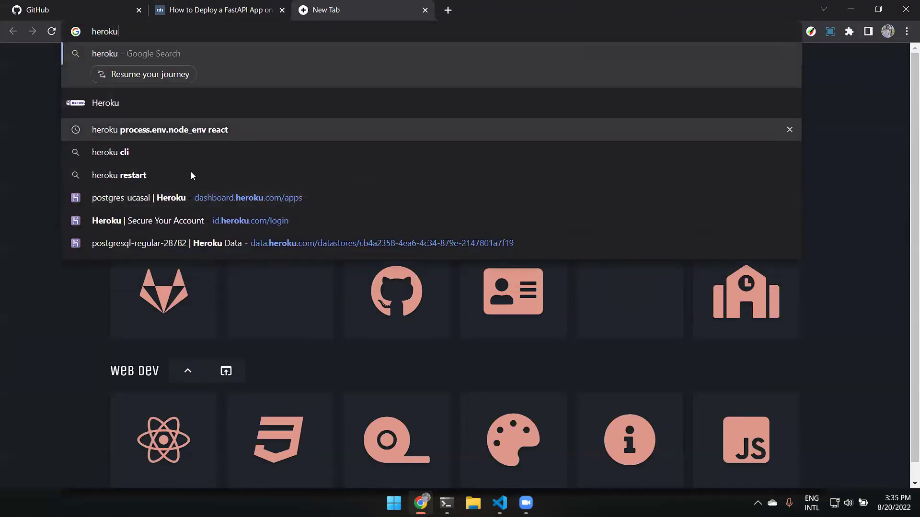
click(295, 223)
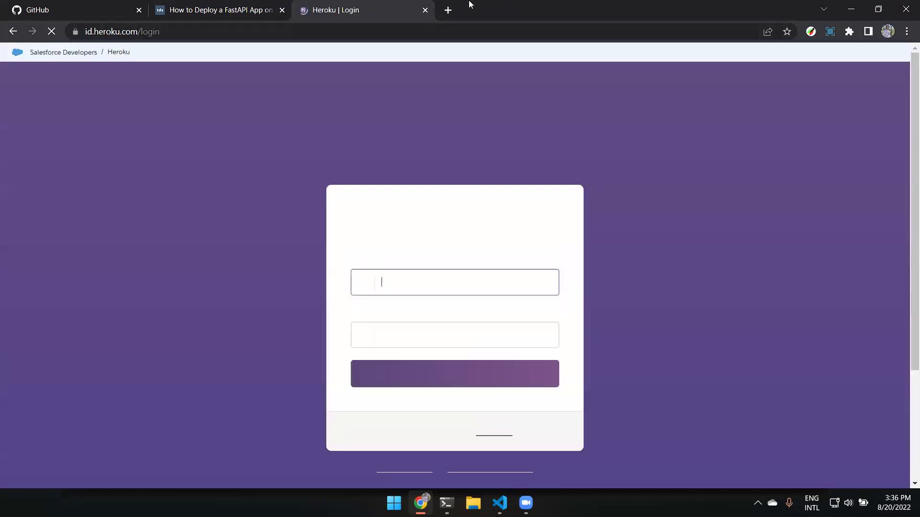
click(476, 373)
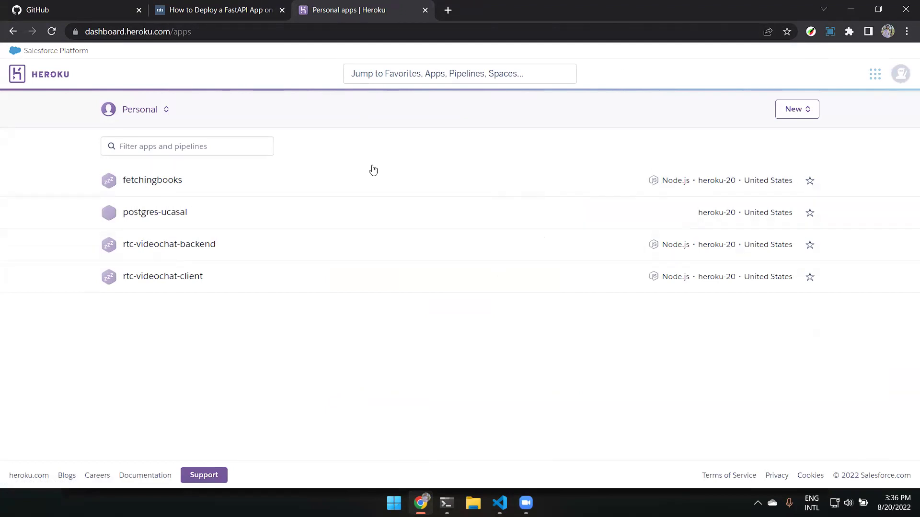
Compare the article's 'Setting up Your Heroku Account' section with the Heroku dashboard.
click(182, 5)
scroll(428, 298, down, 10)
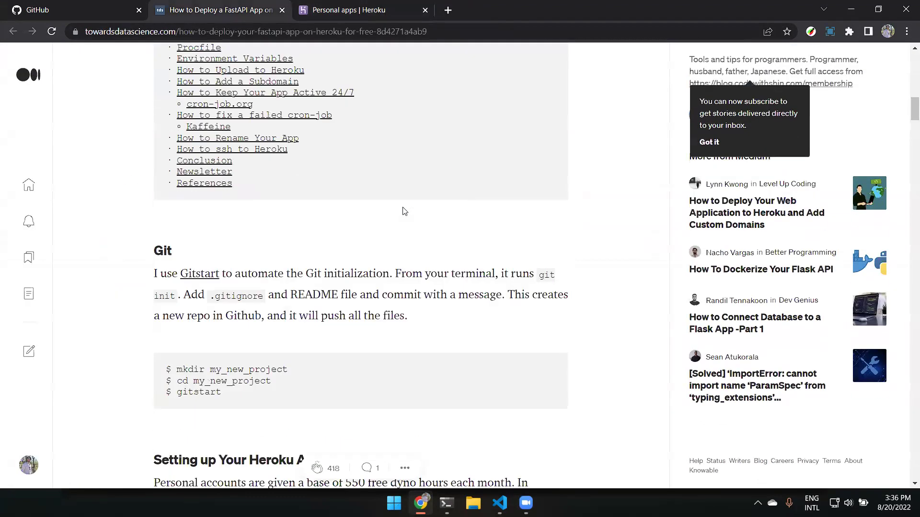
scroll(359, 228, up, 4)
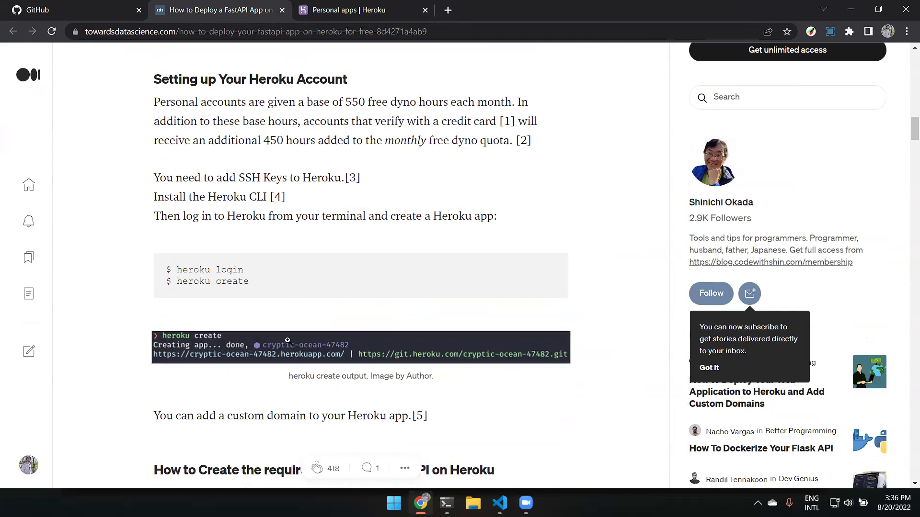
scroll(295, 309, up, 1)
drag(287, 260, 153, 258)
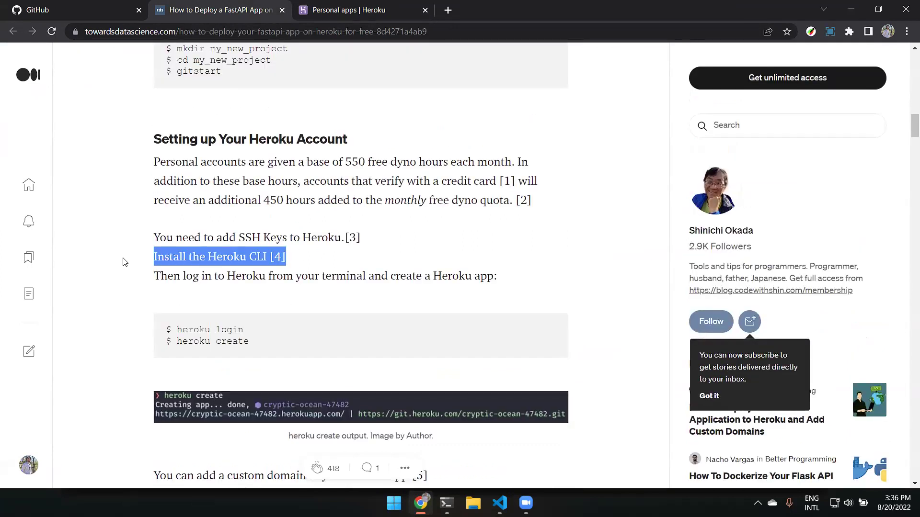
click(349, 293)
click(340, 5)
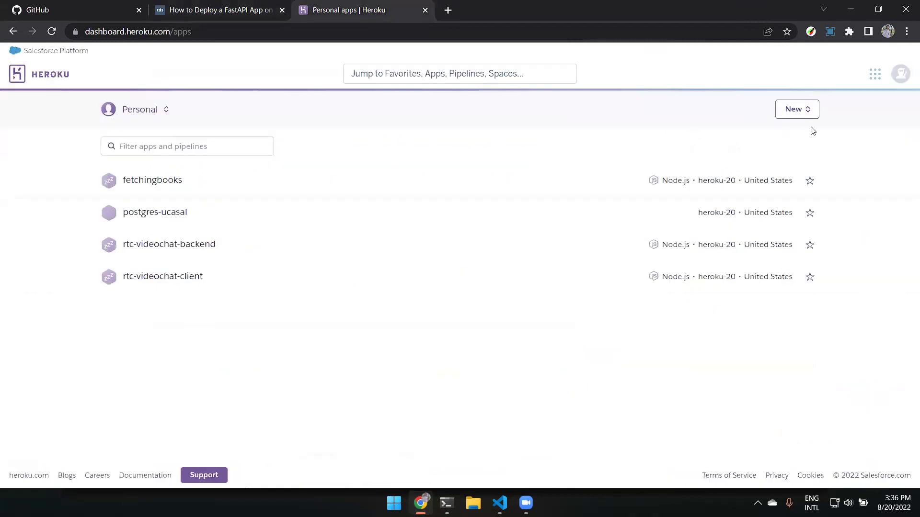
click(194, 6)
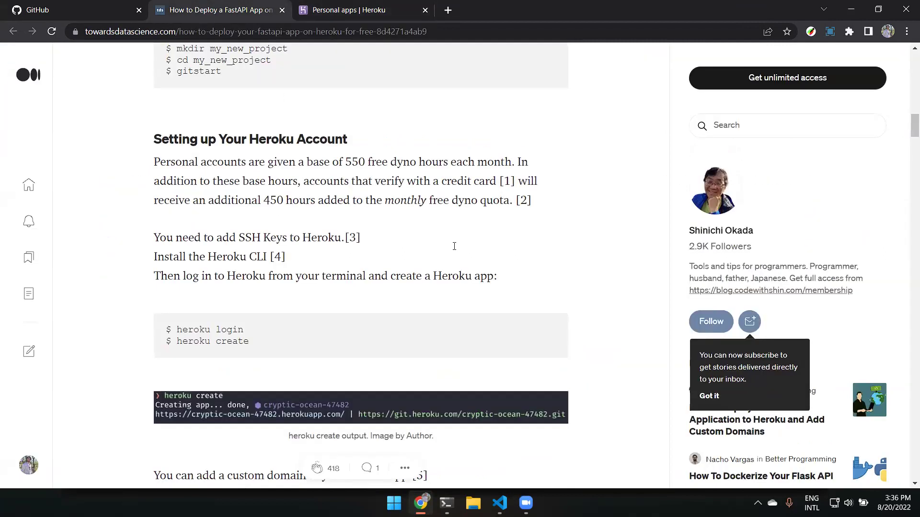
scroll(452, 245, down, 1)
scroll(452, 245, up, 6)
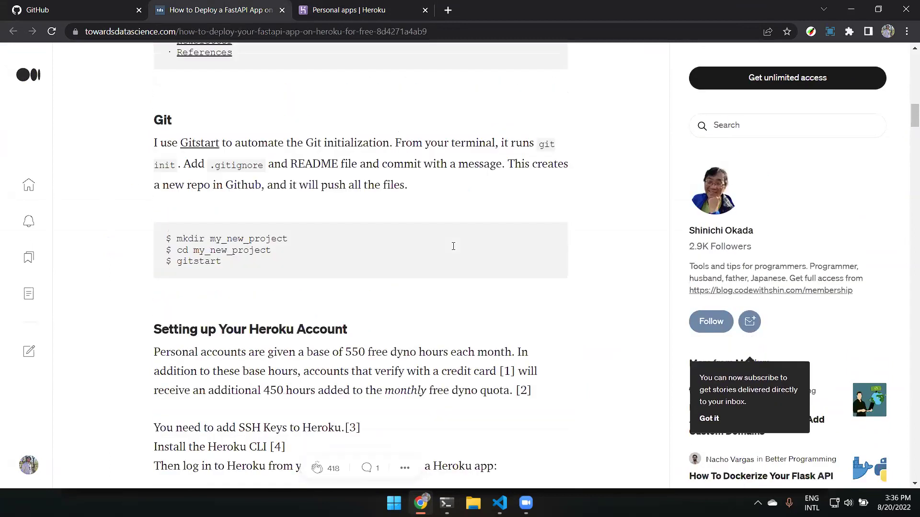
Reload the apps dashboard, review the four existing apps, and show the New options.
click(351, 6)
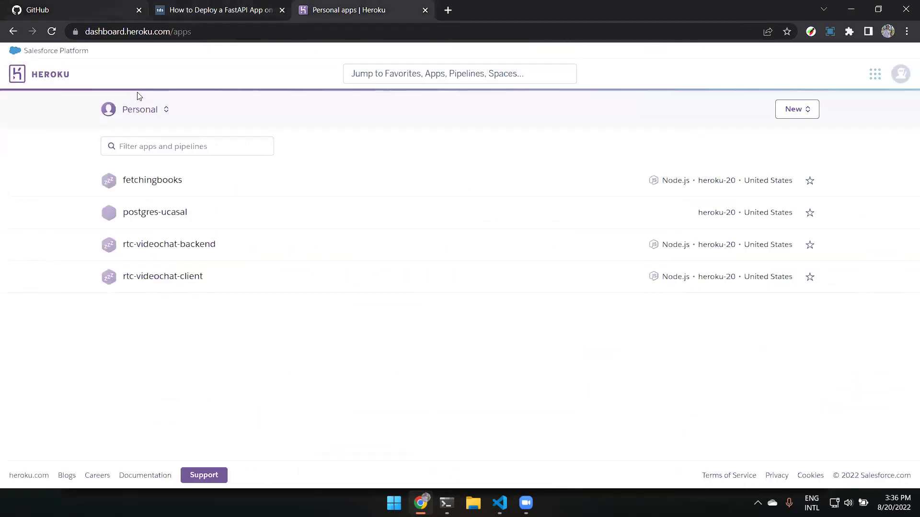
click(57, 77)
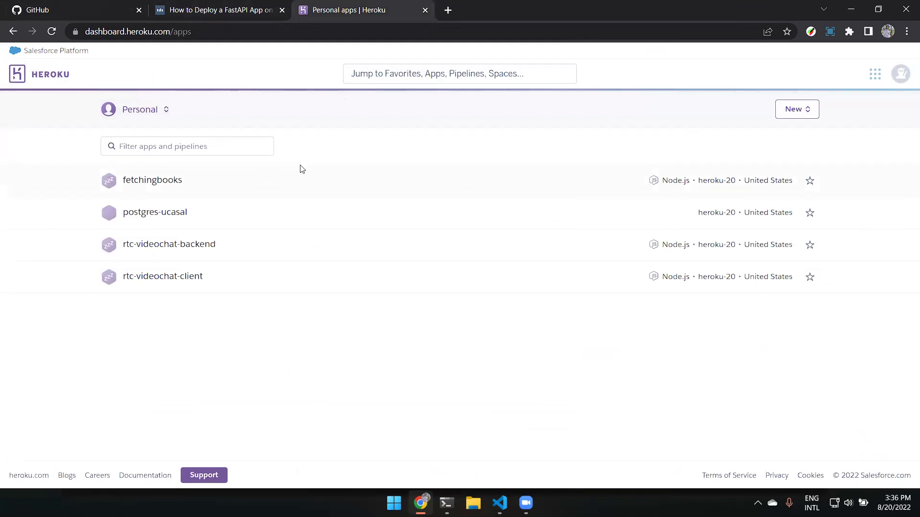
drag(286, 402, 96, 181)
click(411, 358)
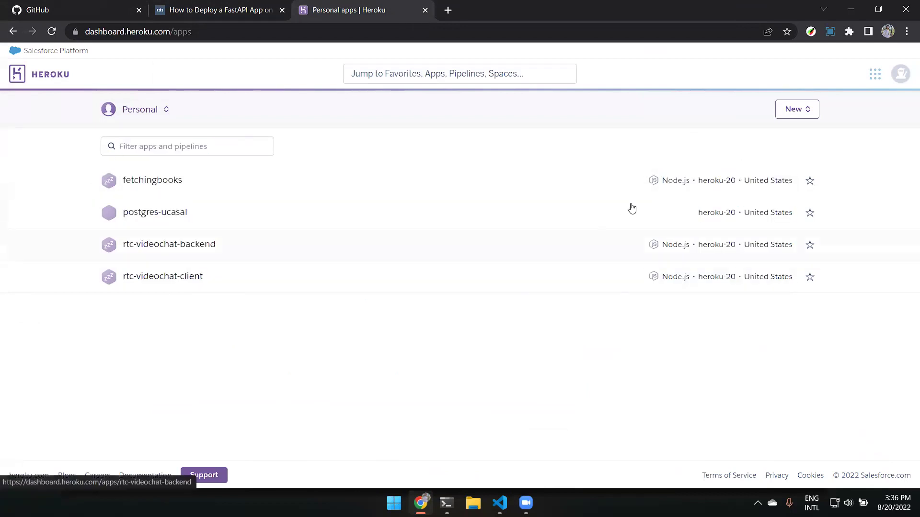
click(789, 110)
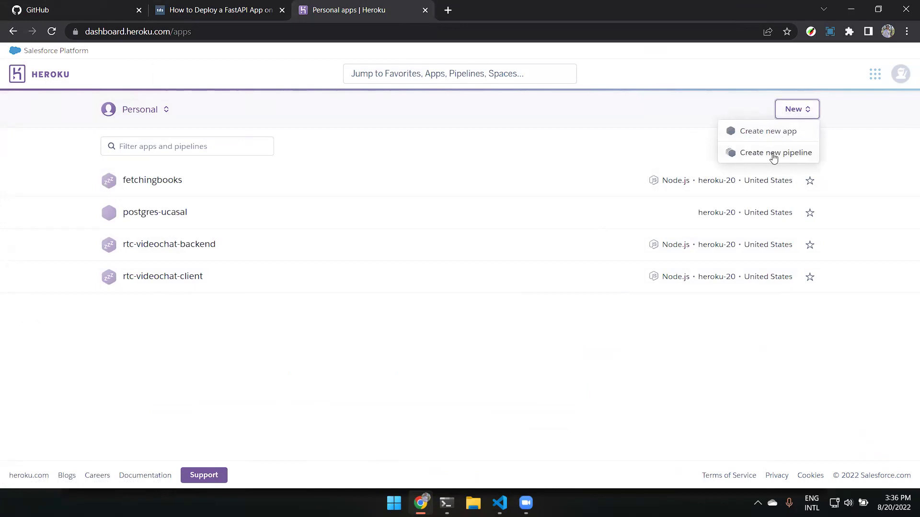
Create a Heroku app named test-python-iita in the United States region.
click(784, 133)
click(430, 175)
text(test-python)
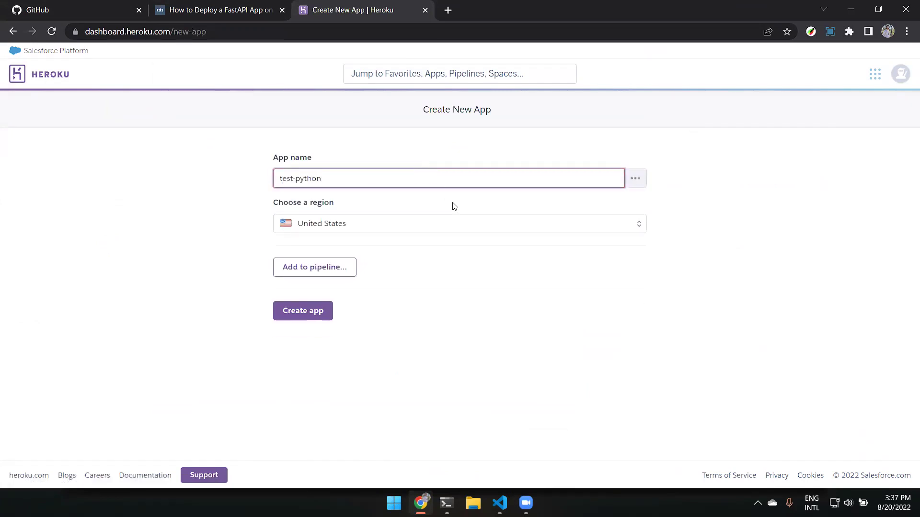
text(-)
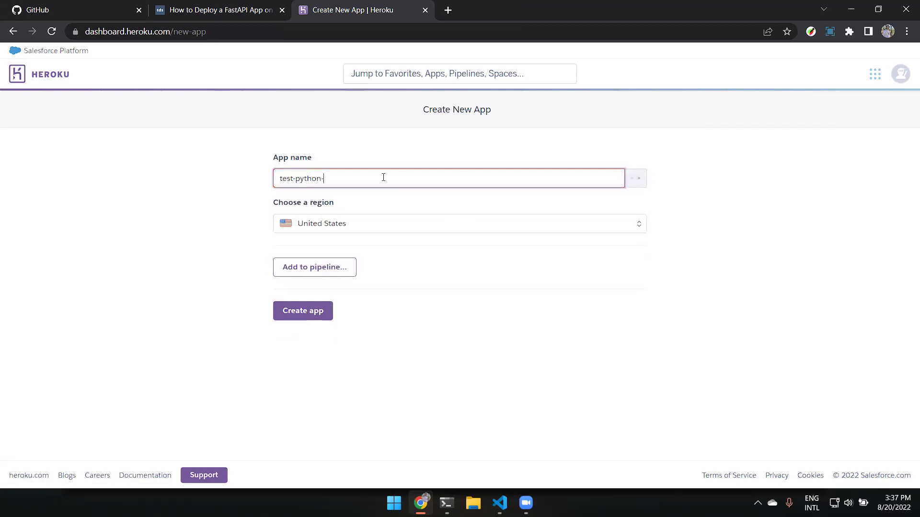
text(iita)
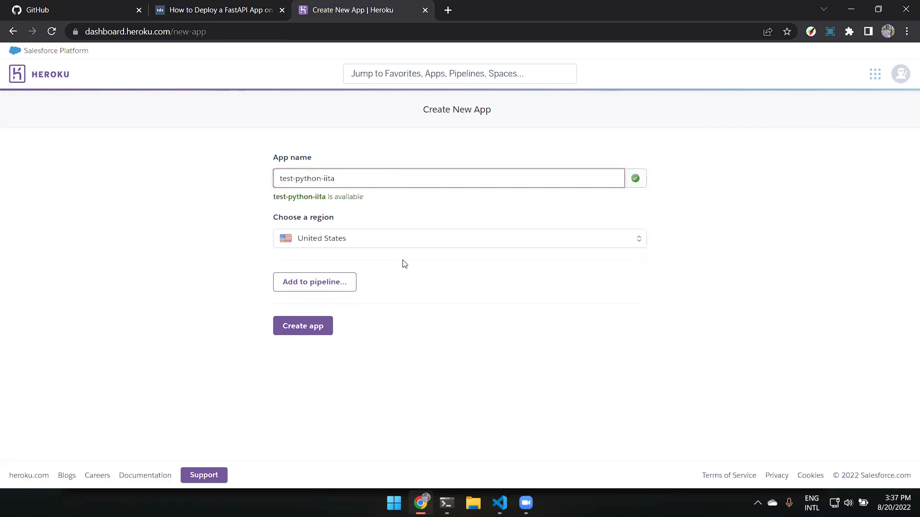
click(355, 238)
click(446, 236)
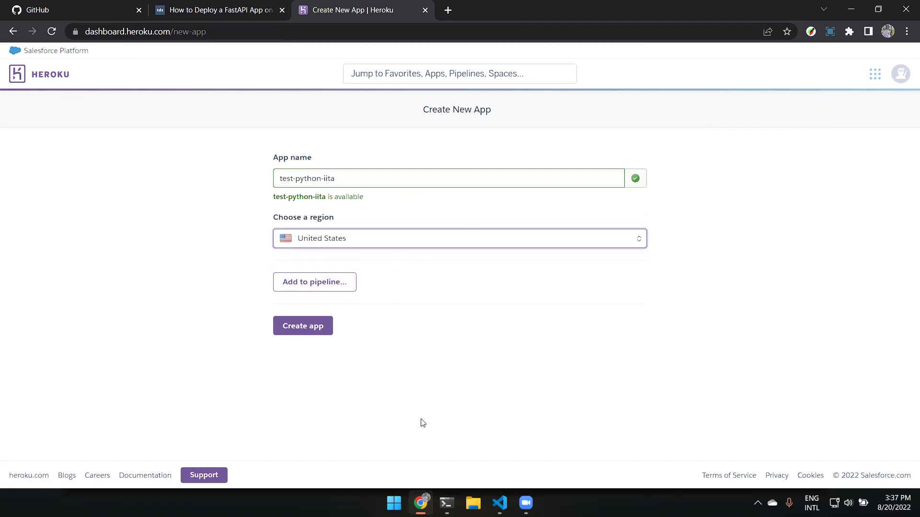
click(317, 329)
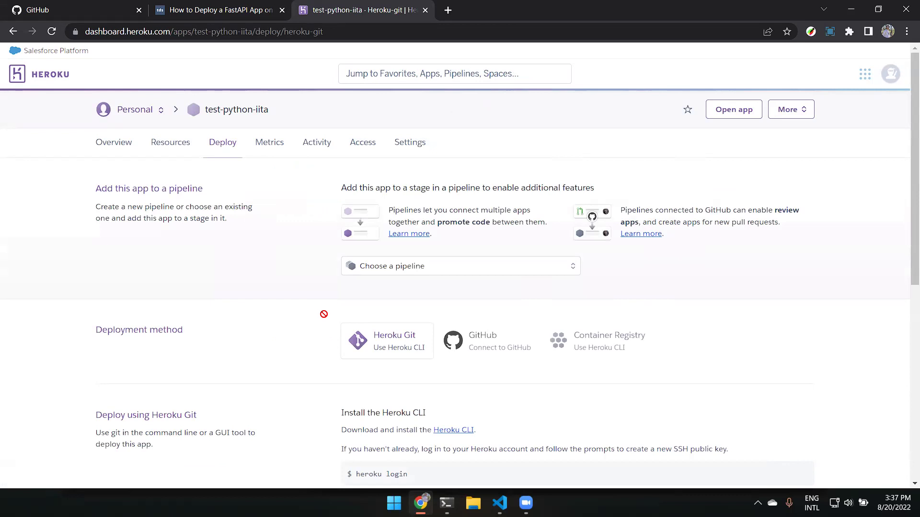
Read the Deploy tab's Heroku Git steps for installing the CLI and creating the repository.
scroll(323, 310, down, 3)
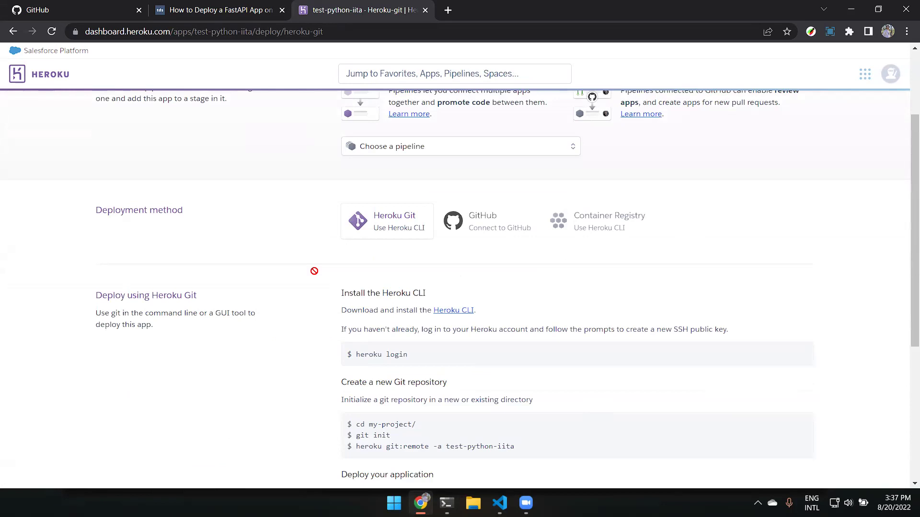
scroll(419, 253, up, 2)
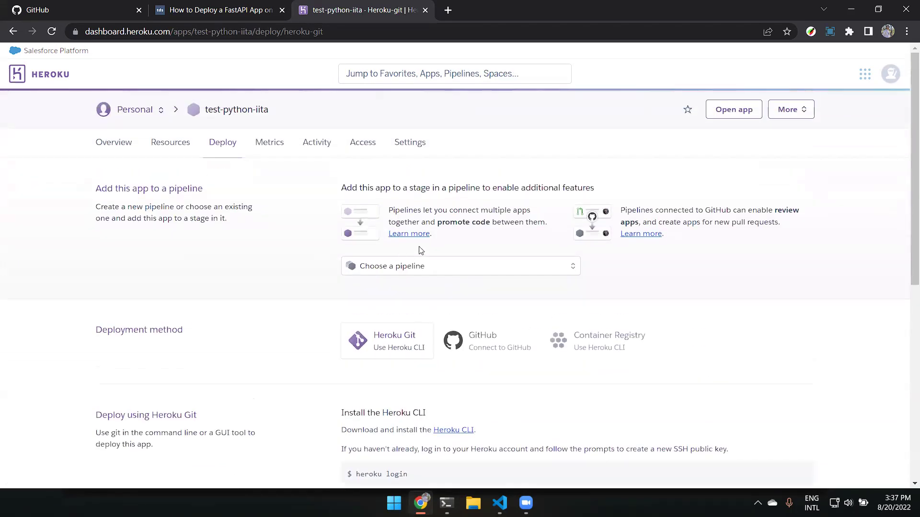
scroll(504, 255, down, 5)
scroll(504, 257, down, 2)
scroll(513, 195, up, 2)
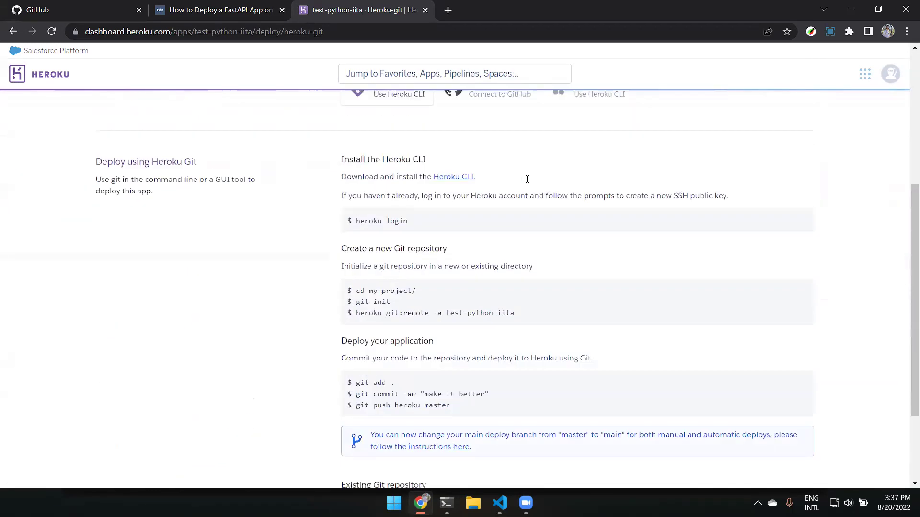
scroll(428, 207, up, 2)
scroll(199, 178, down, 3)
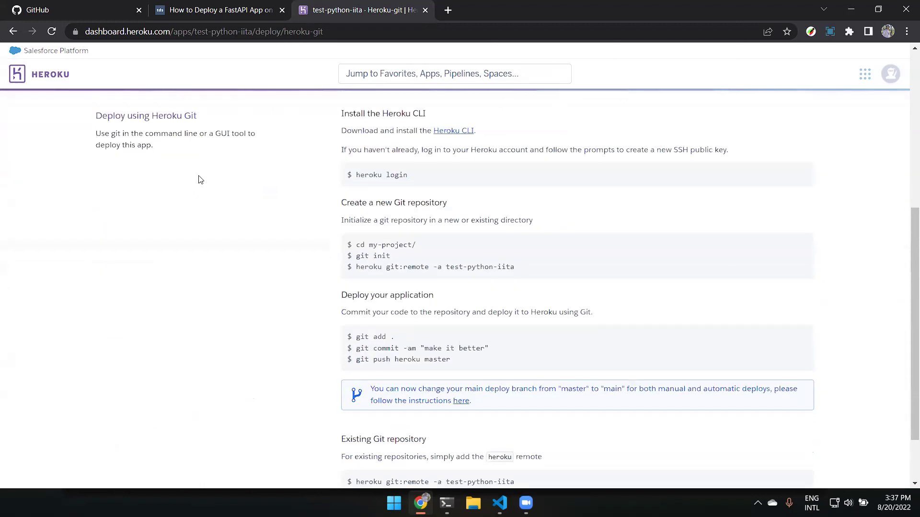
drag(209, 120, 150, 117)
click(238, 181)
scroll(469, 237, up, 1)
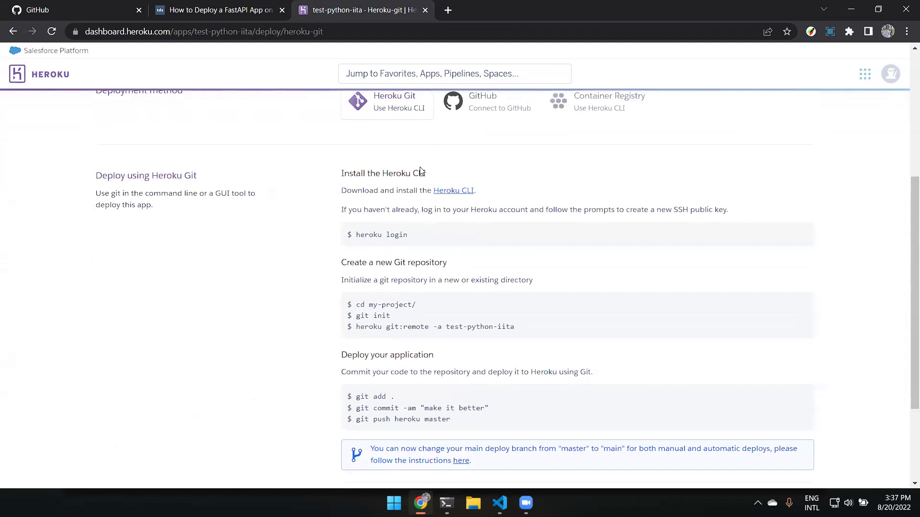
drag(337, 174, 475, 281)
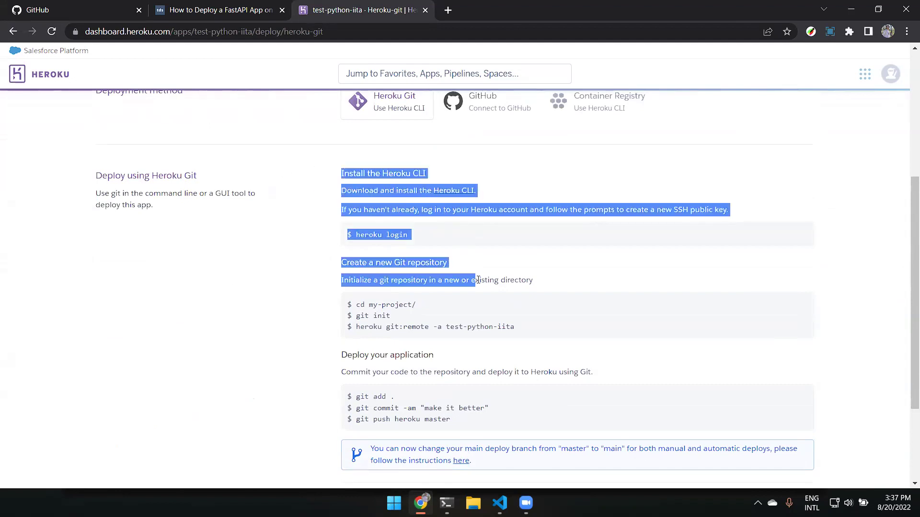
click(497, 190)
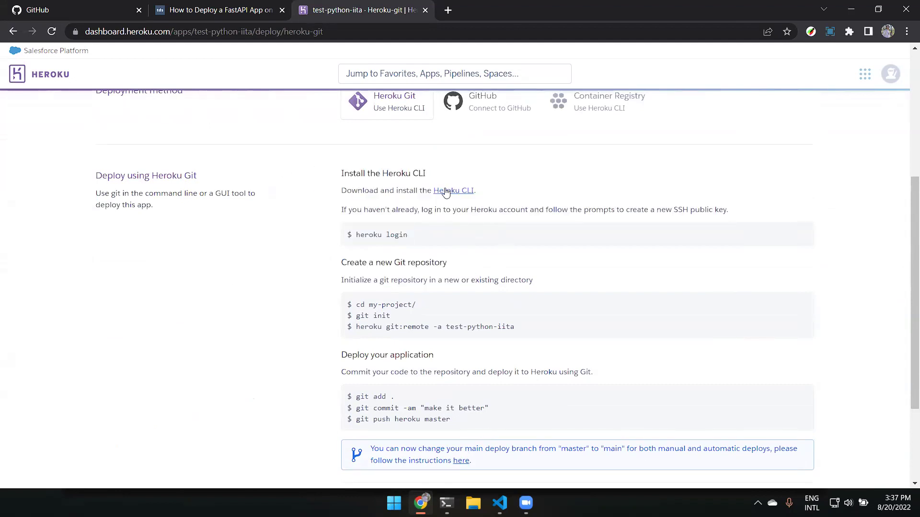
Open the Heroku CLI link in a new tab and switch to it.
right_click(455, 190)
click(492, 204)
click(464, 5)
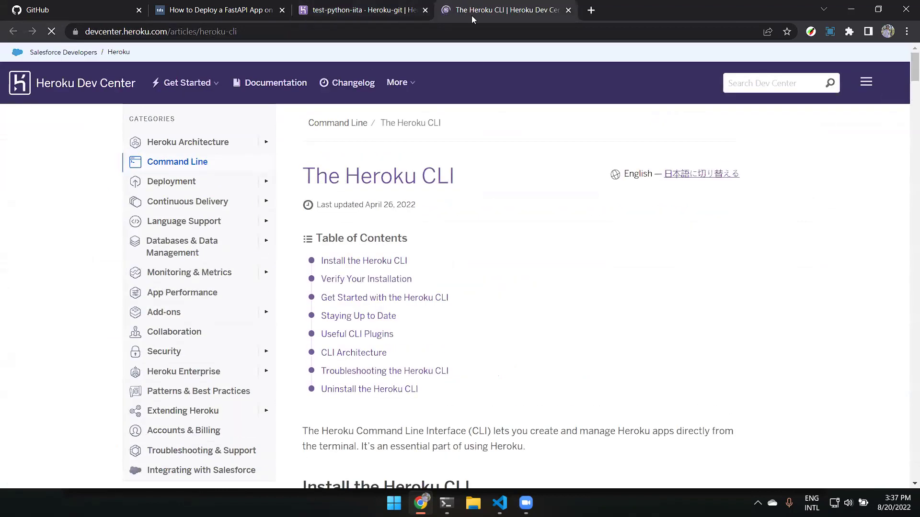
Jump to the Install the Heroku CLI section of the article.
scroll(473, 197, down, 1)
scroll(473, 194, down, 1)
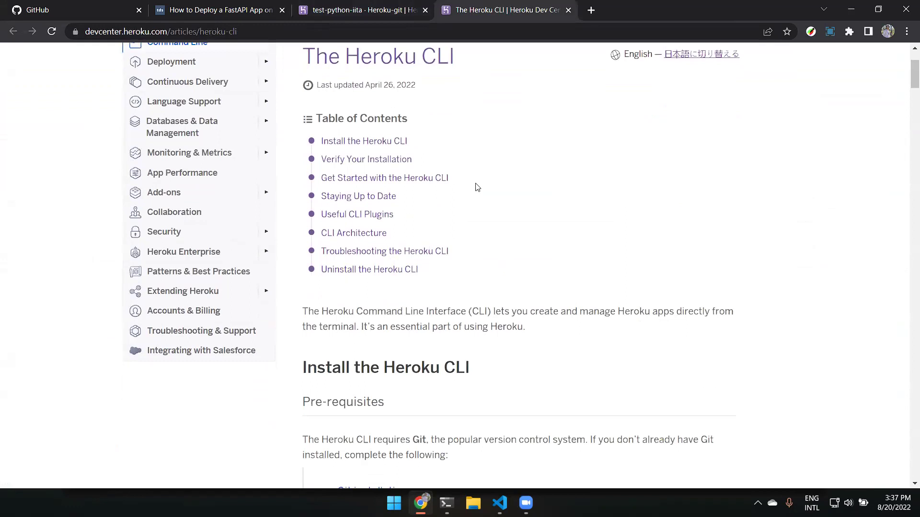
click(400, 142)
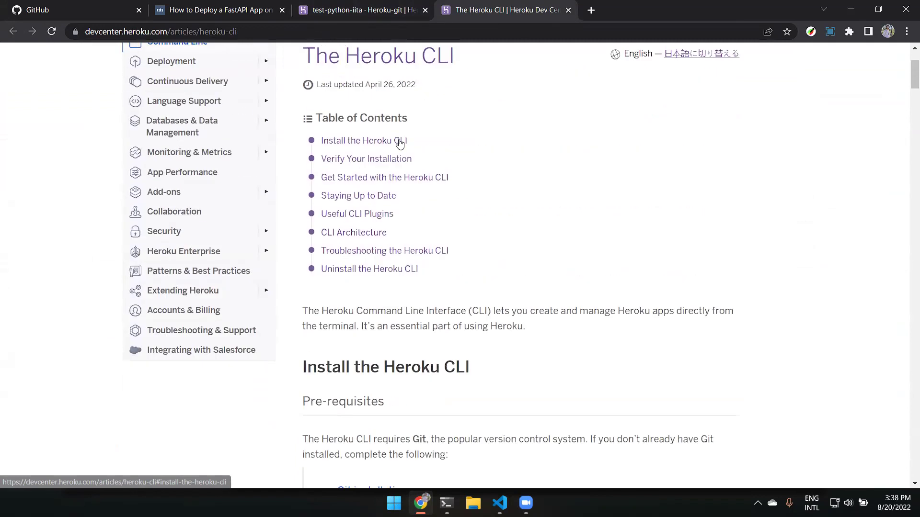
scroll(479, 139, down, 7)
scroll(437, 152, up, 2)
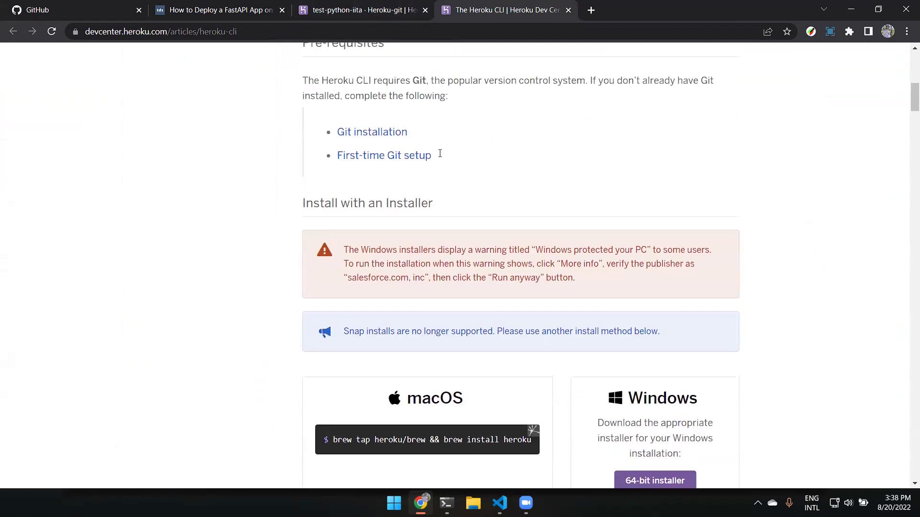
scroll(450, 200, down, 5)
scroll(450, 201, up, 1)
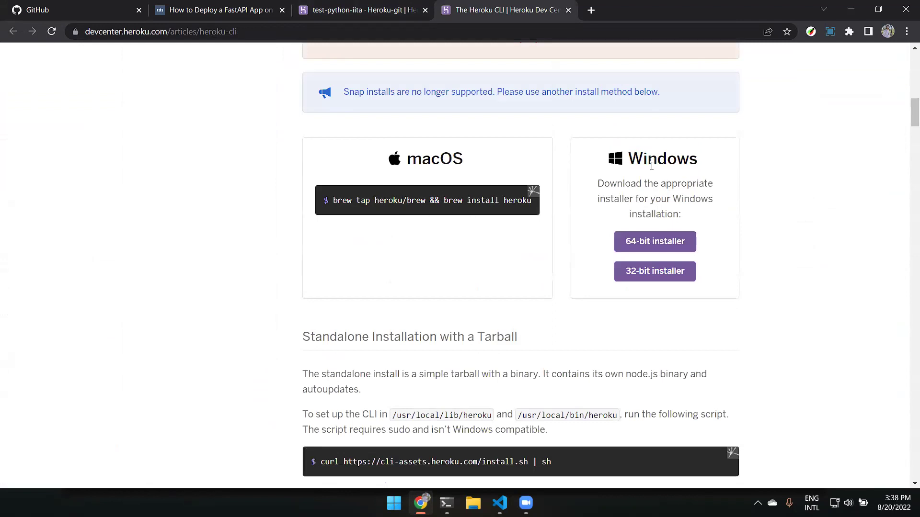
Review the standalone curl install command and scroll past the other install methods.
scroll(663, 235, down, 4)
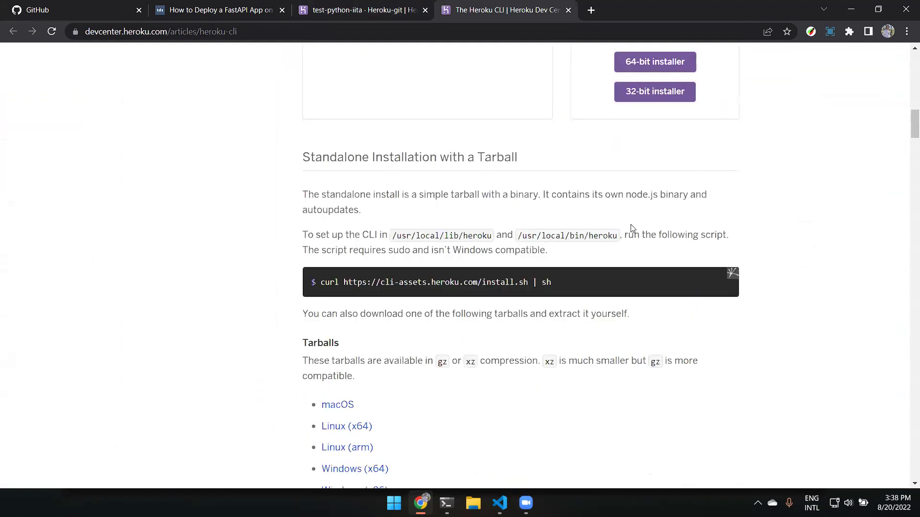
drag(578, 282, 321, 283)
click(588, 339)
scroll(585, 330, down, 6)
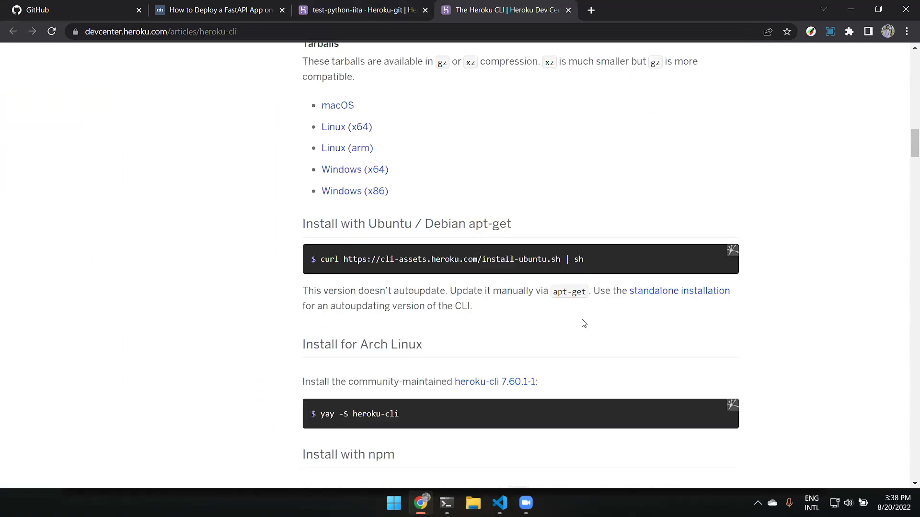
scroll(407, 253, down, 8)
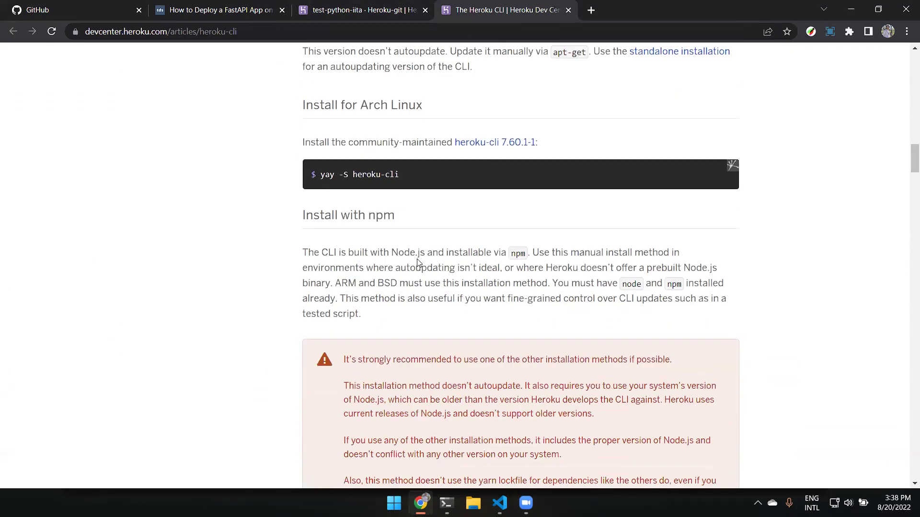
scroll(416, 254, down, 8)
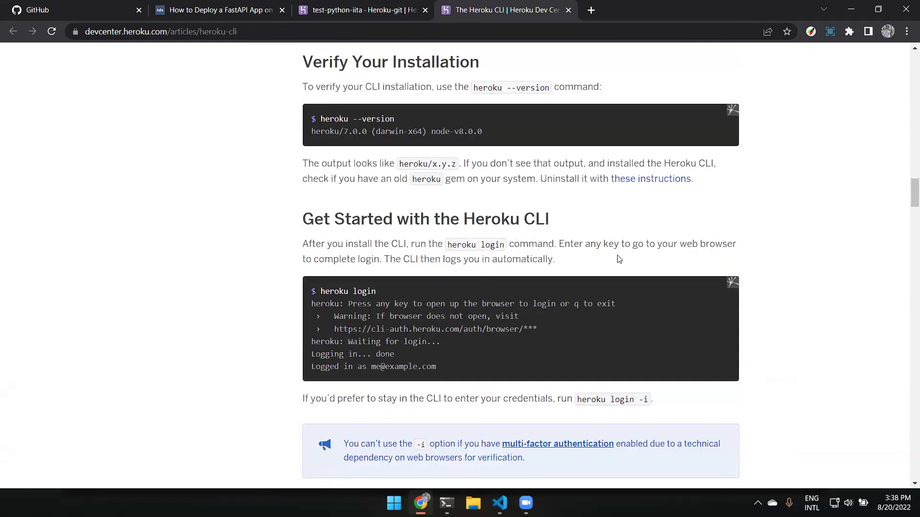
Study the heroku --version command, its output, and the heroku login command.
scroll(405, 235, up, 2)
drag(396, 239, 313, 242)
drag(498, 259, 306, 262)
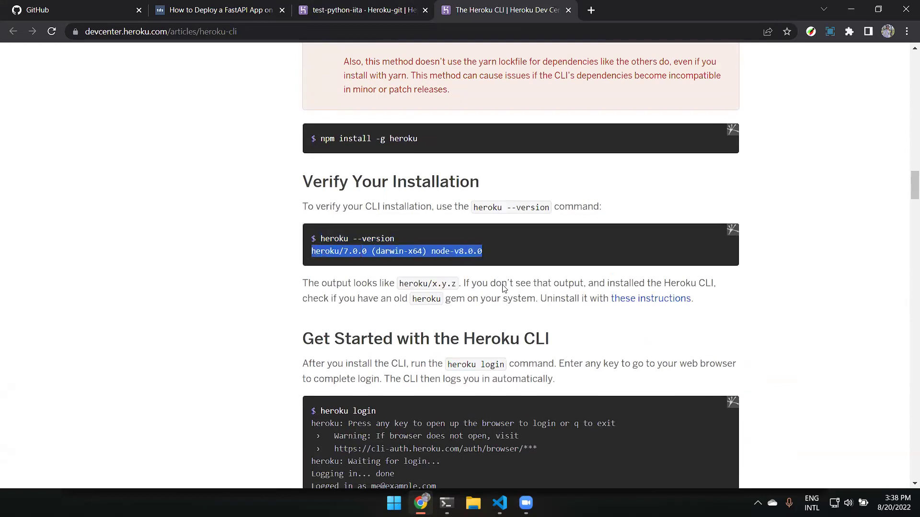
click(496, 247)
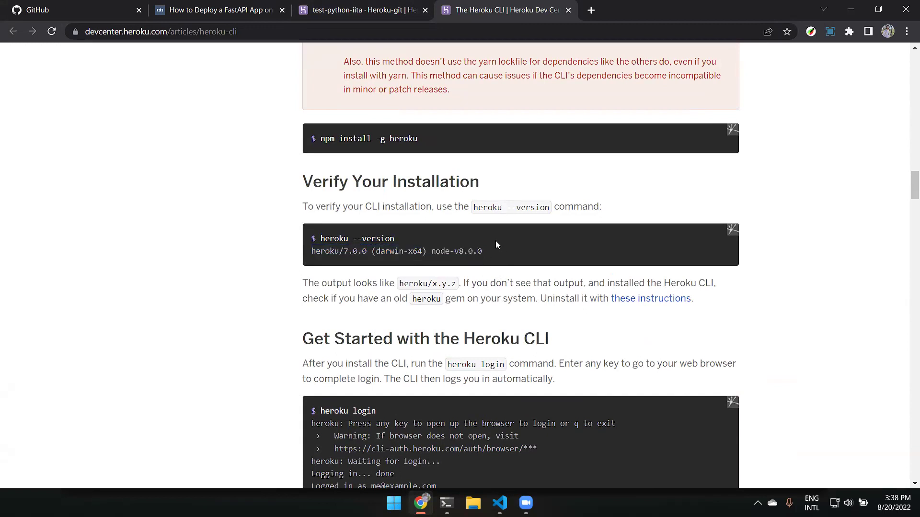
scroll(497, 244, down, 4)
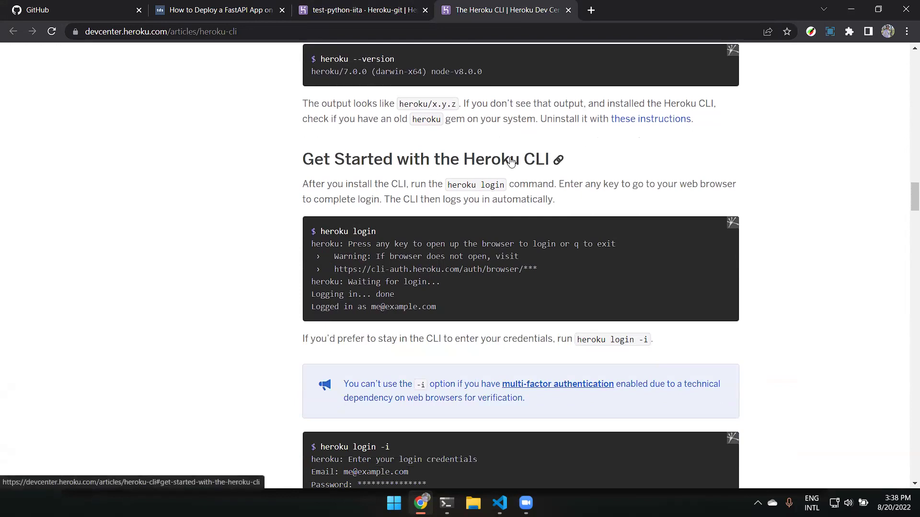
drag(383, 234, 312, 230)
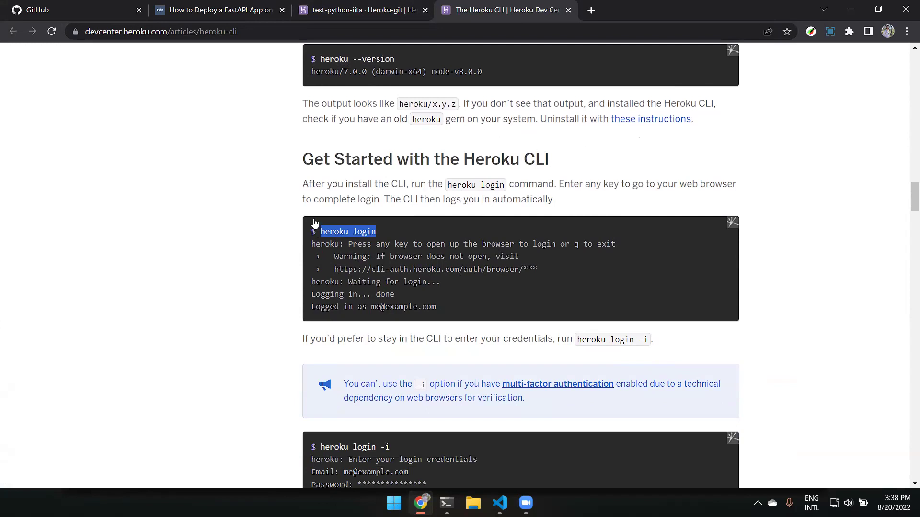
scroll(314, 224, up, 2)
drag(397, 179, 267, 182)
click(266, 182)
Read the heroku login examples, including the -i option.
scroll(266, 182, down, 2)
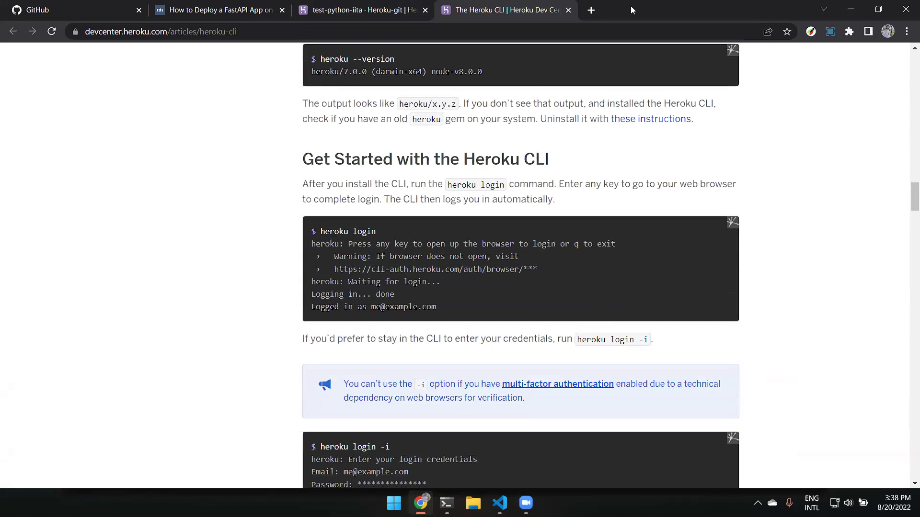
scroll(609, 266, down, 2)
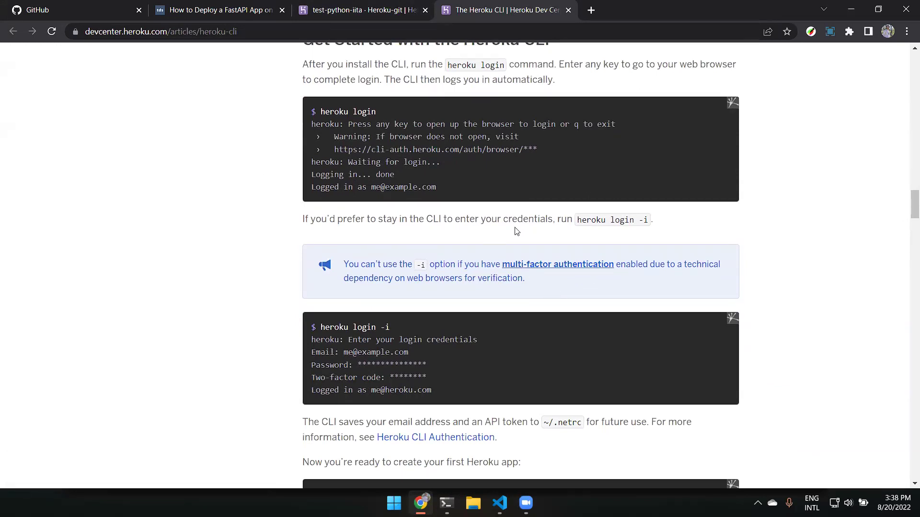
drag(638, 220, 649, 220)
drag(391, 327, 382, 328)
scroll(389, 327, up, 4)
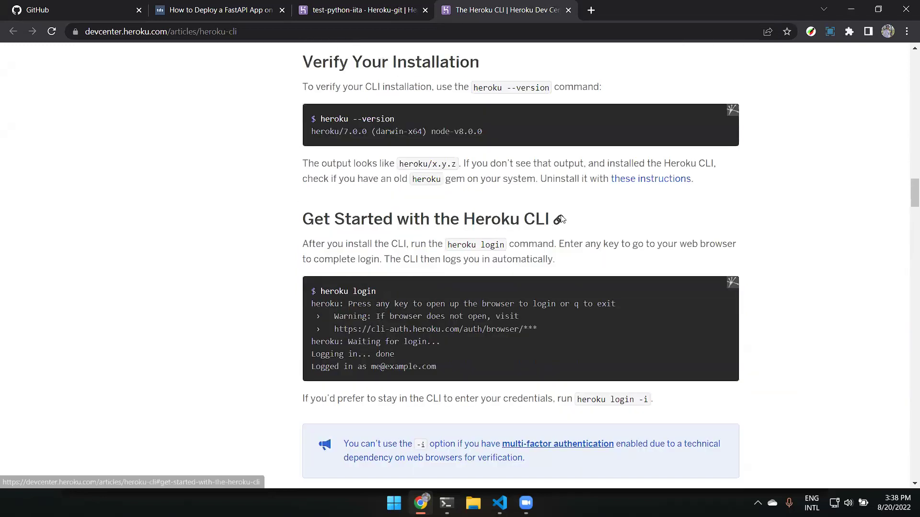
scroll(613, 238, down, 8)
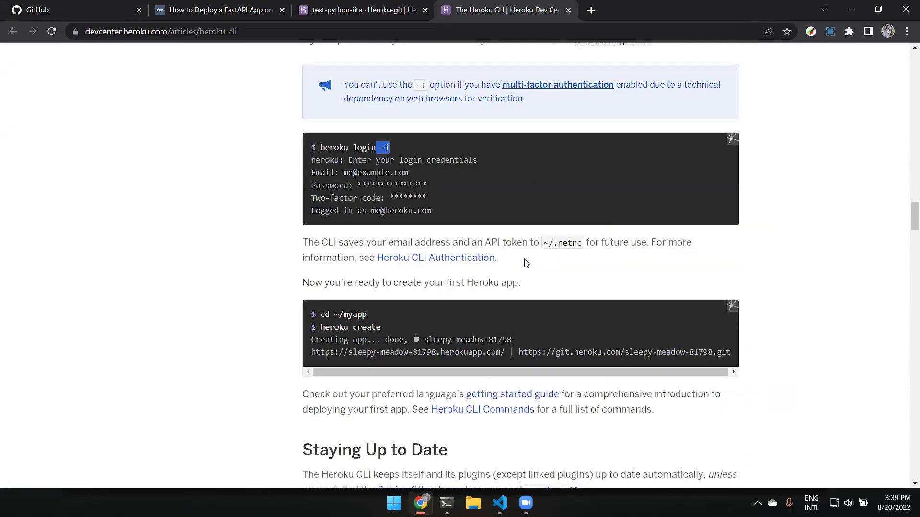
scroll(526, 263, down, 2)
Mark the cd ~/myapp and heroku create lines in the CLI article's example.
click(364, 10)
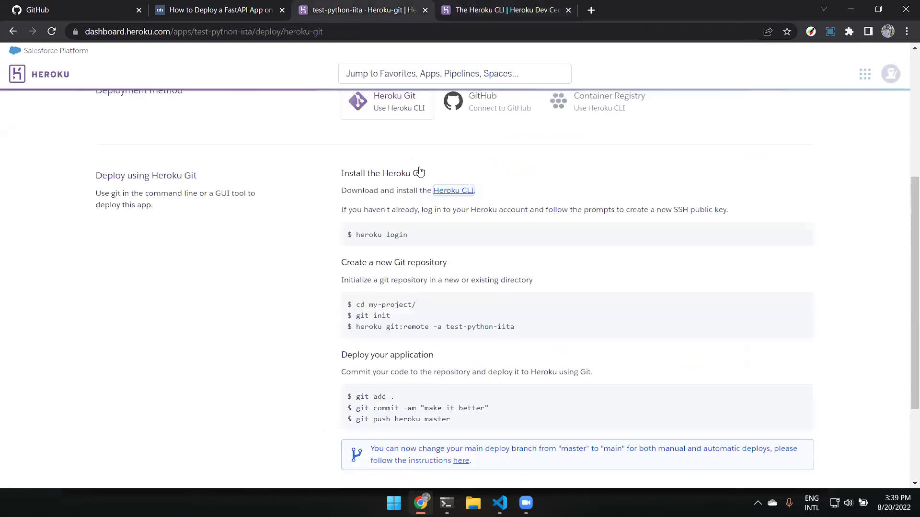
scroll(229, 275, up, 5)
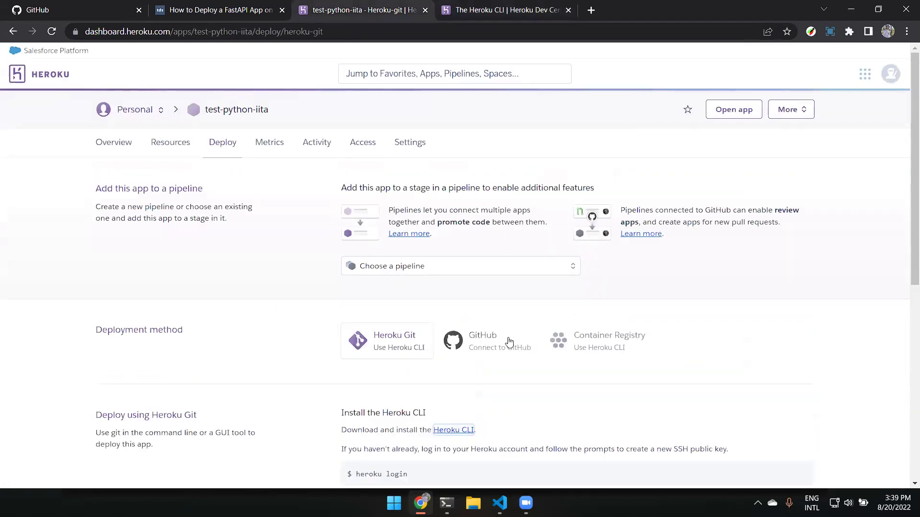
click(481, 9)
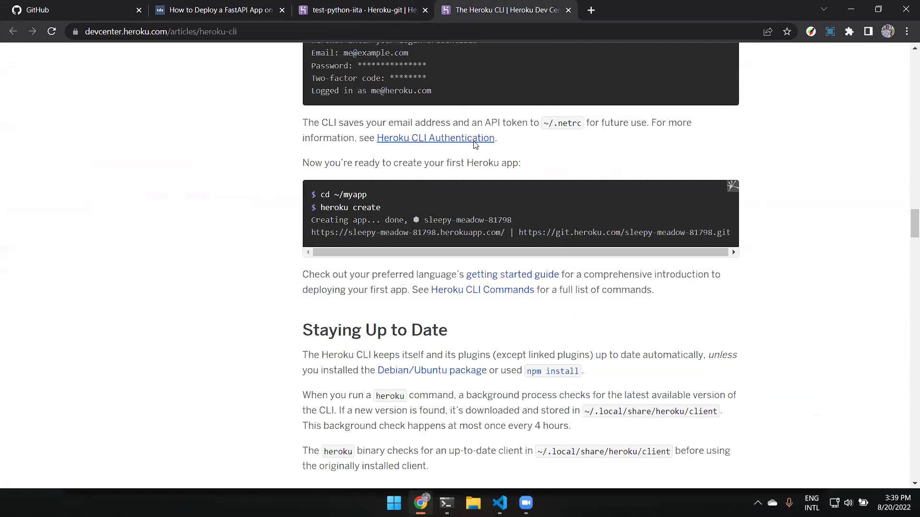
double_click(538, 162)
click(399, 213)
drag(328, 207, 314, 208)
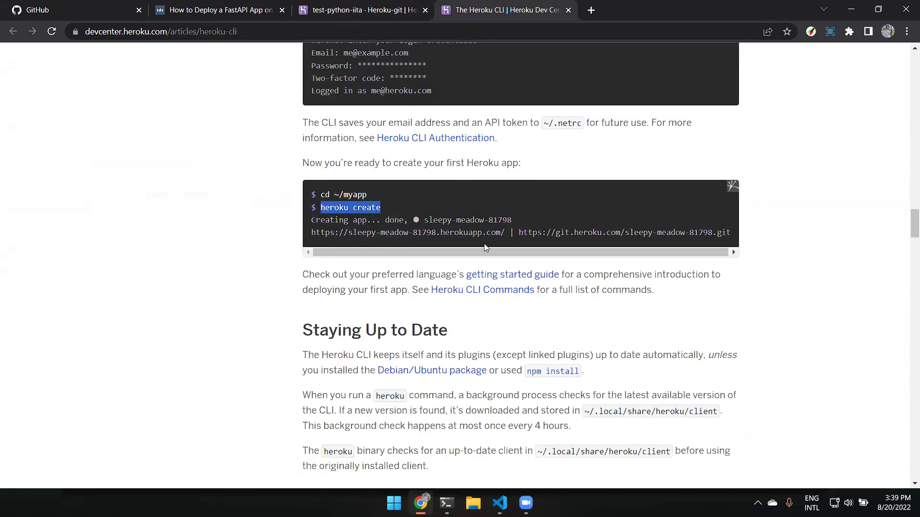
drag(384, 196, 306, 198)
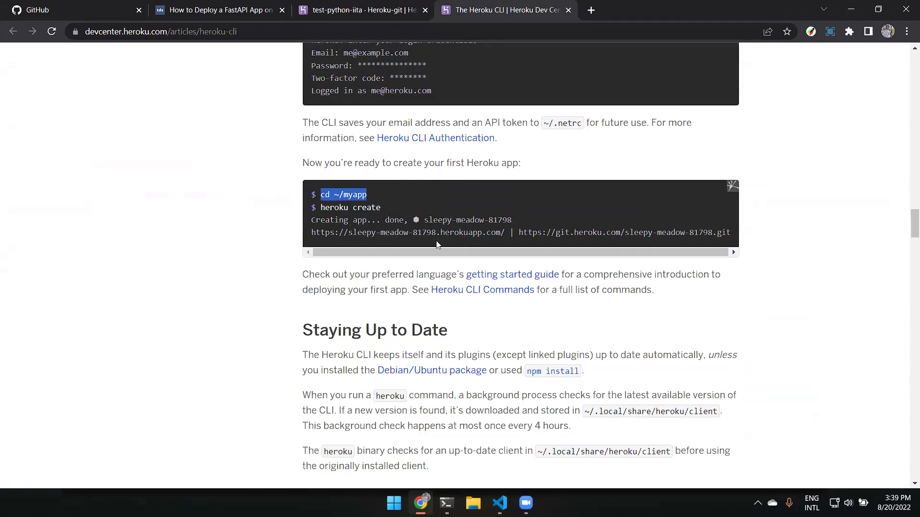
drag(337, 254, 374, 239)
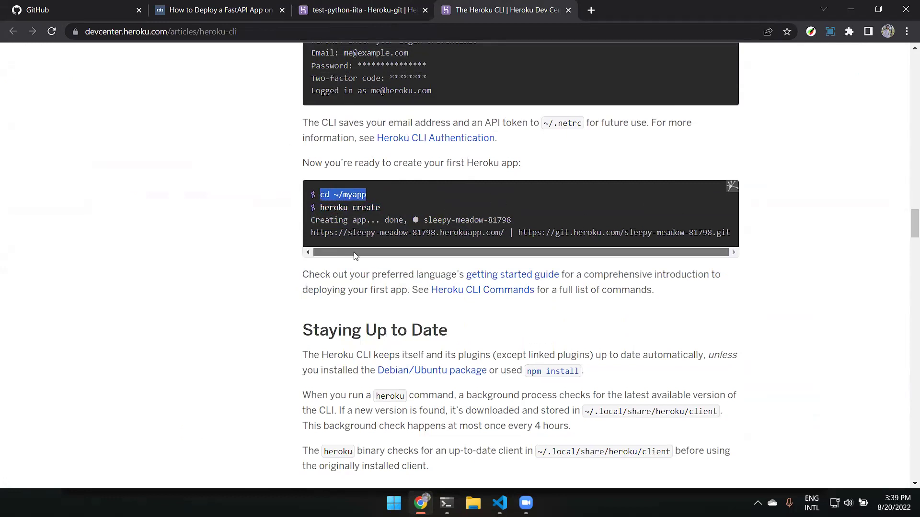
Compare the example app's git URL with the test-python-iita Heroku Git deploy steps.
click(374, 7)
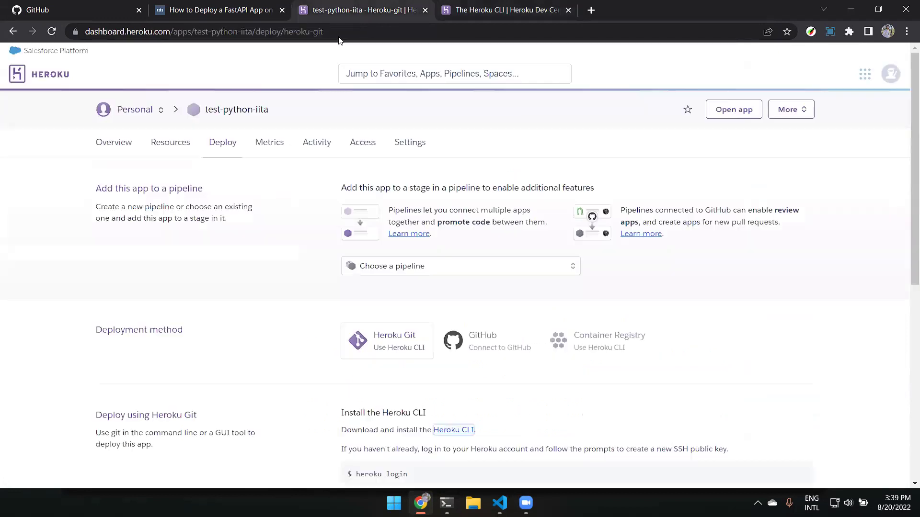
click(541, 9)
drag(310, 233, 732, 249)
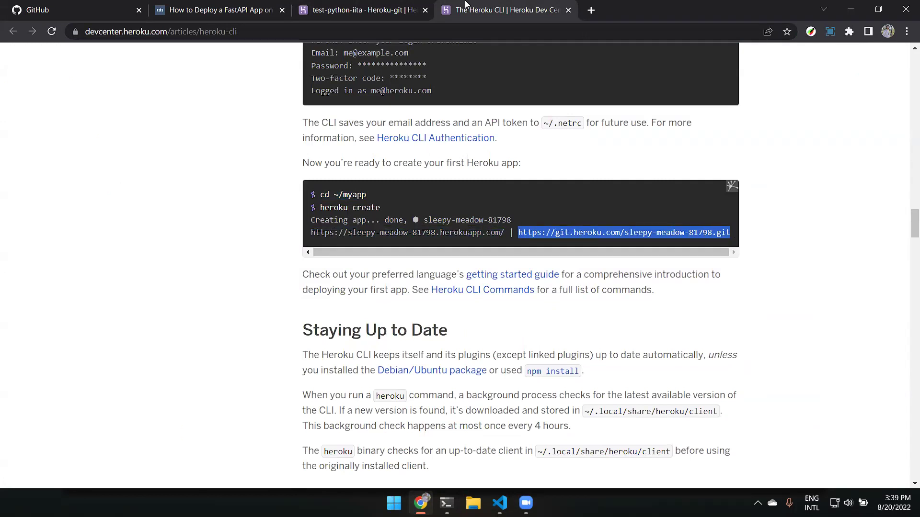
click(374, 8)
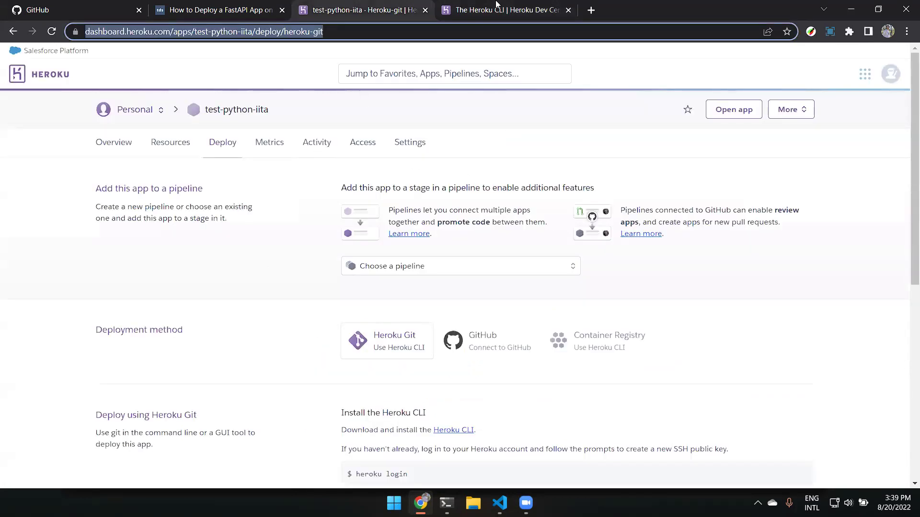
click(496, 4)
scroll(553, 252, down, 8)
scroll(554, 230, up, 7)
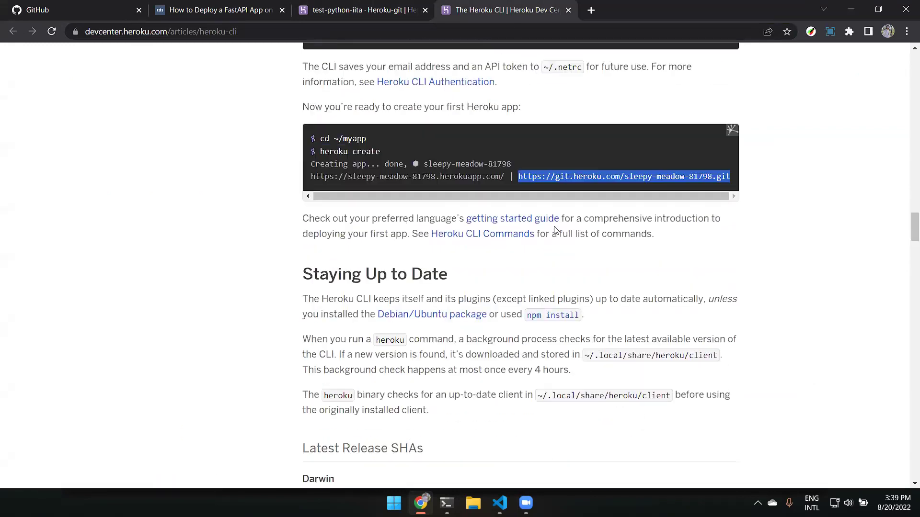
scroll(554, 230, up, 10)
click(354, 10)
scroll(460, 221, down, 6)
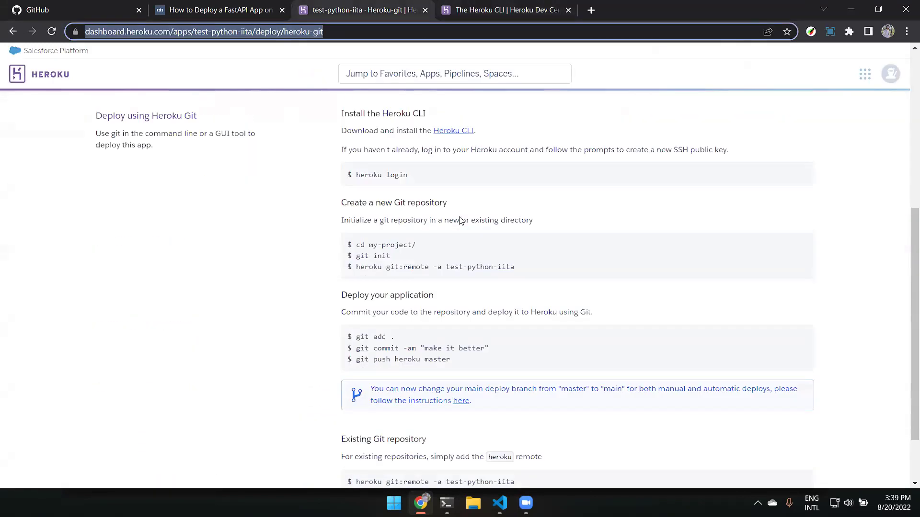
scroll(431, 197, down, 2)
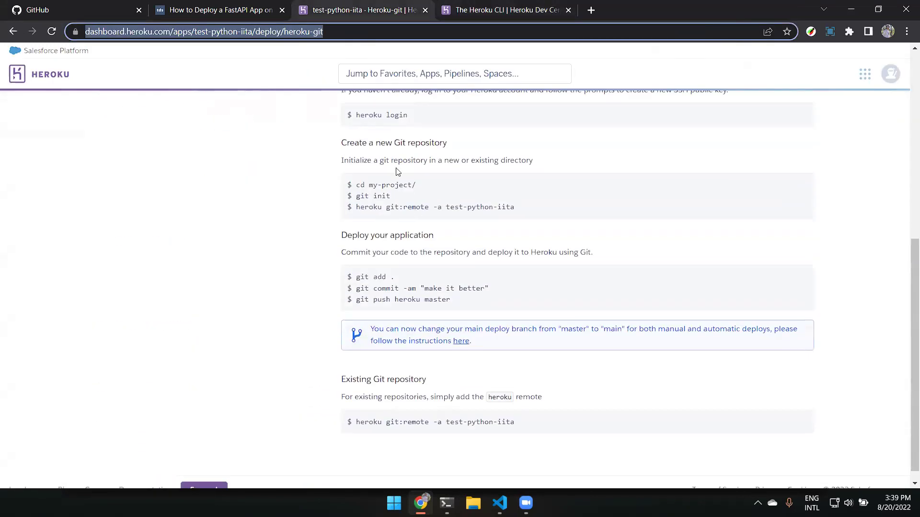
drag(543, 211, 330, 213)
drag(398, 185, 523, 208)
click(391, 199)
click(374, 218)
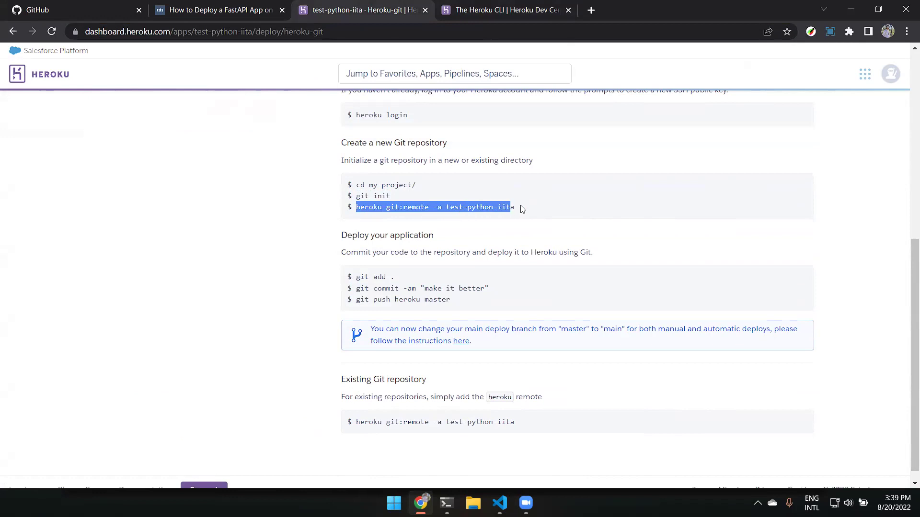
click(505, 229)
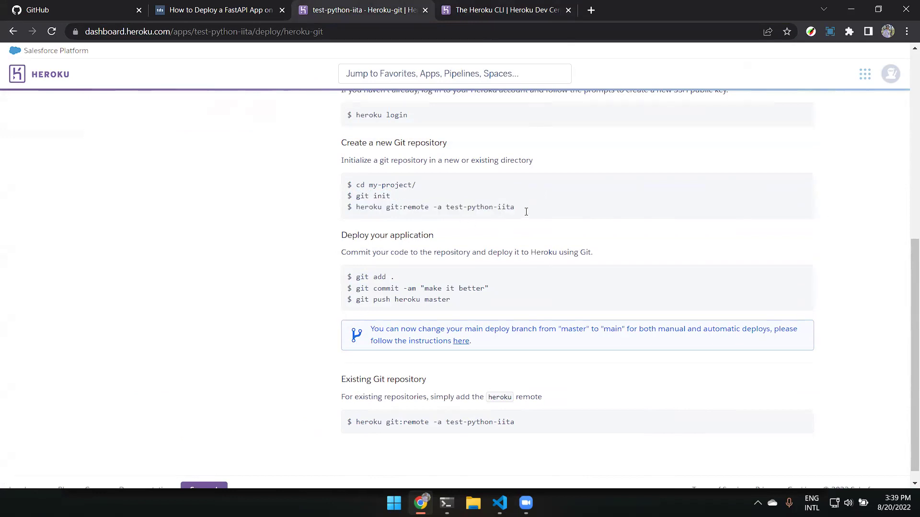
drag(524, 209, 363, 218)
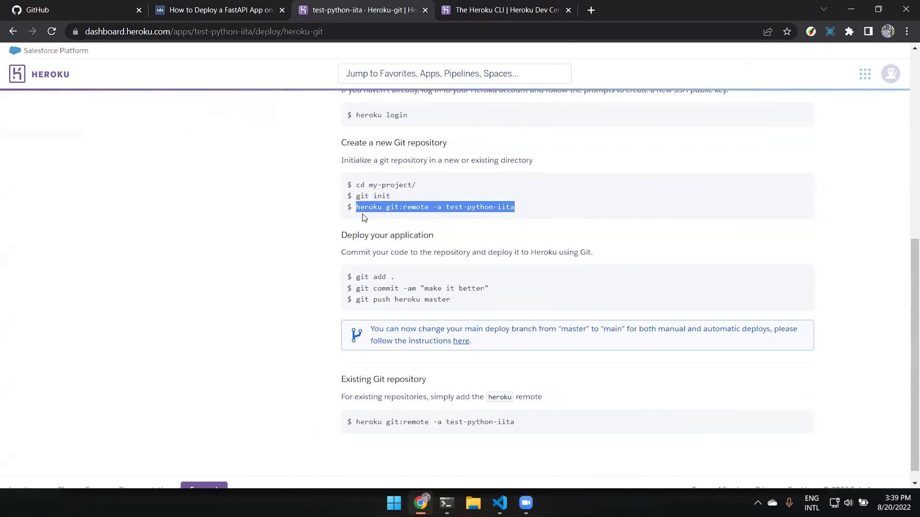
click(363, 218)
double_click(401, 208)
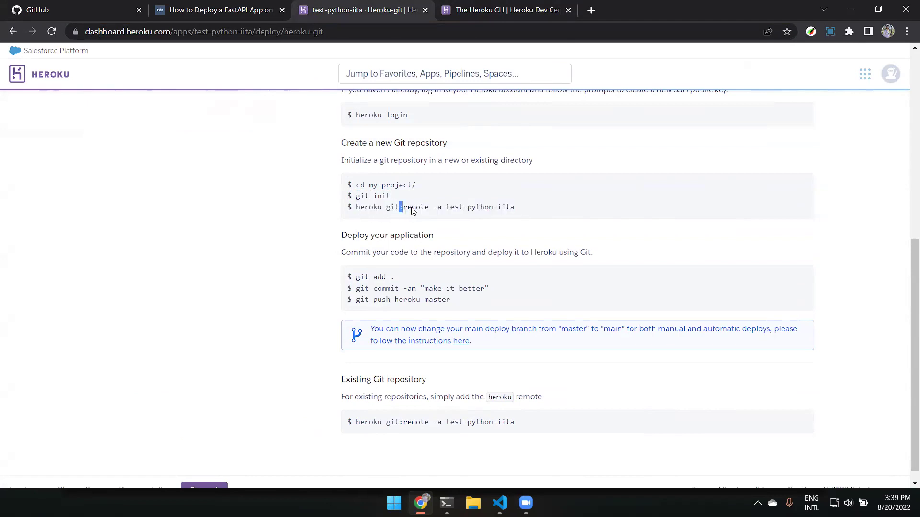
double_click(418, 211)
click(439, 212)
click(448, 210)
drag(467, 210, 513, 211)
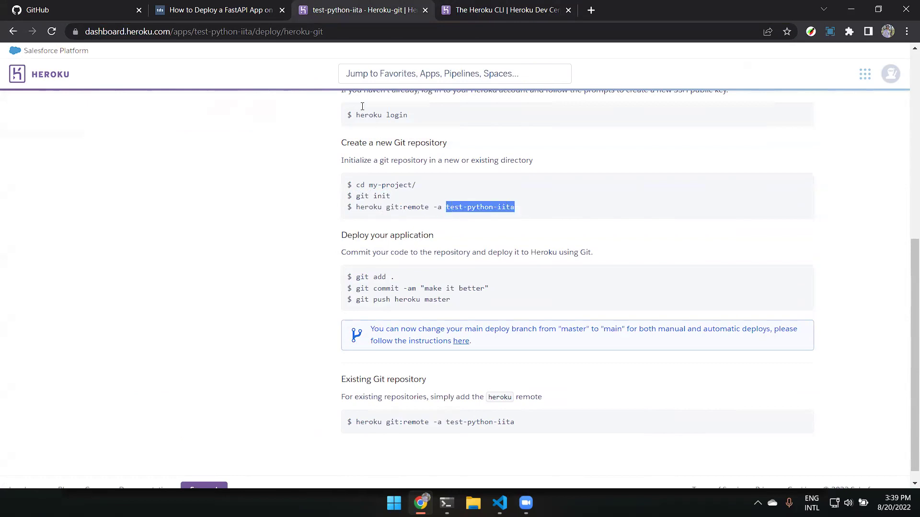
scroll(362, 106, up, 8)
drag(252, 32, 194, 33)
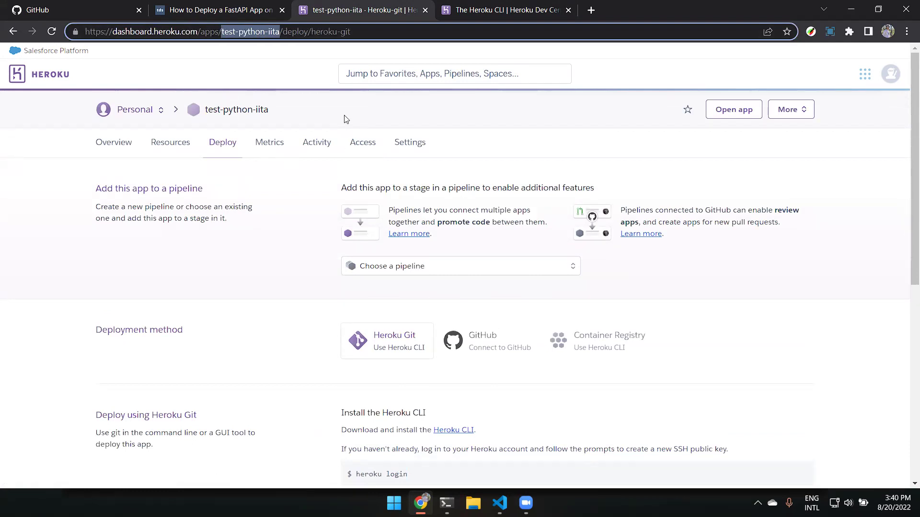
scroll(346, 119, down, 7)
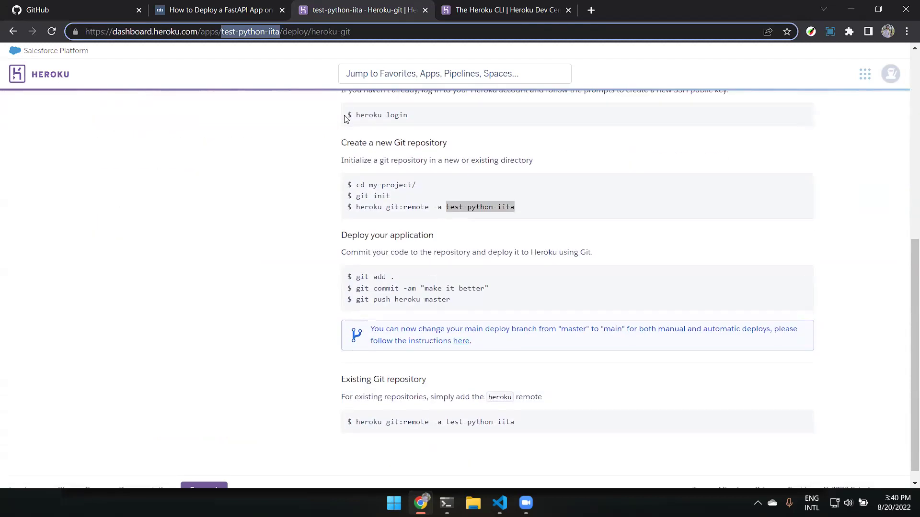
drag(397, 280, 348, 278)
drag(489, 289, 362, 282)
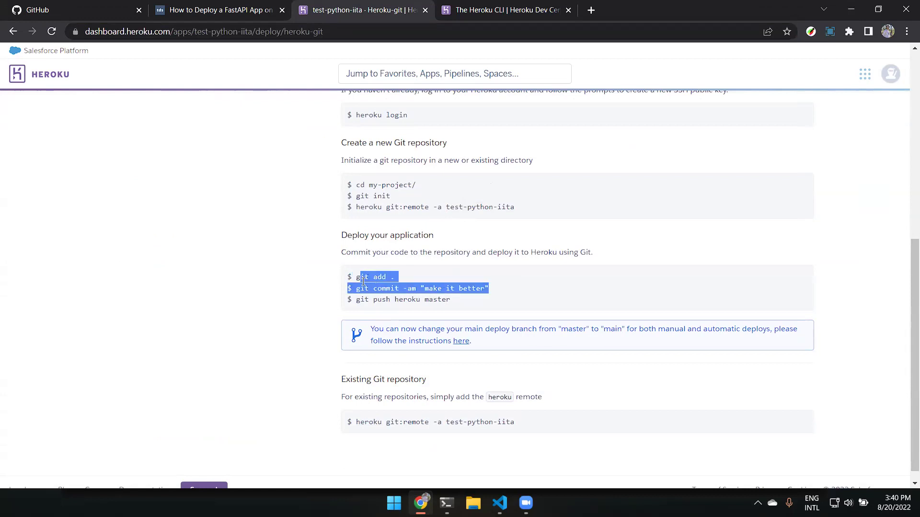
click(396, 278)
drag(485, 287, 364, 289)
drag(451, 300, 381, 301)
double_click(417, 300)
click(457, 310)
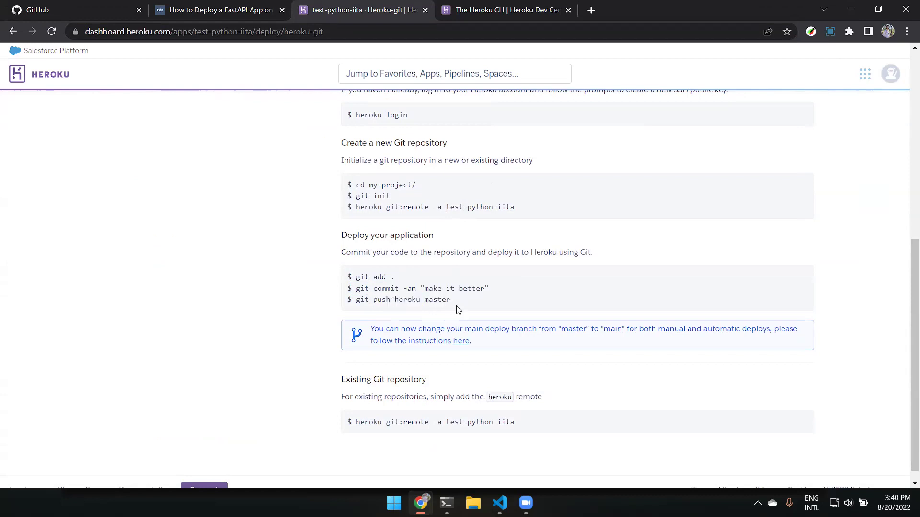
double_click(411, 298)
double_click(436, 300)
click(423, 227)
scroll(277, 165, up, 5)
scroll(275, 167, down, 6)
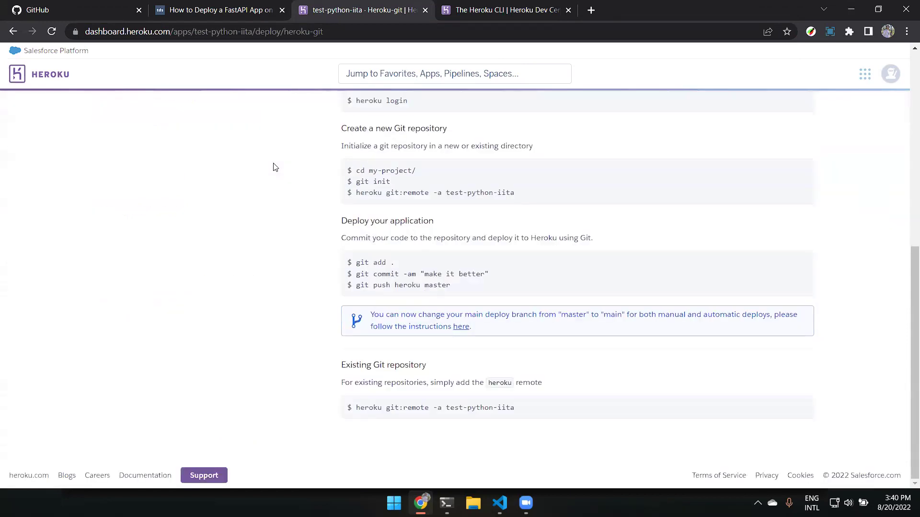
drag(450, 286, 350, 290)
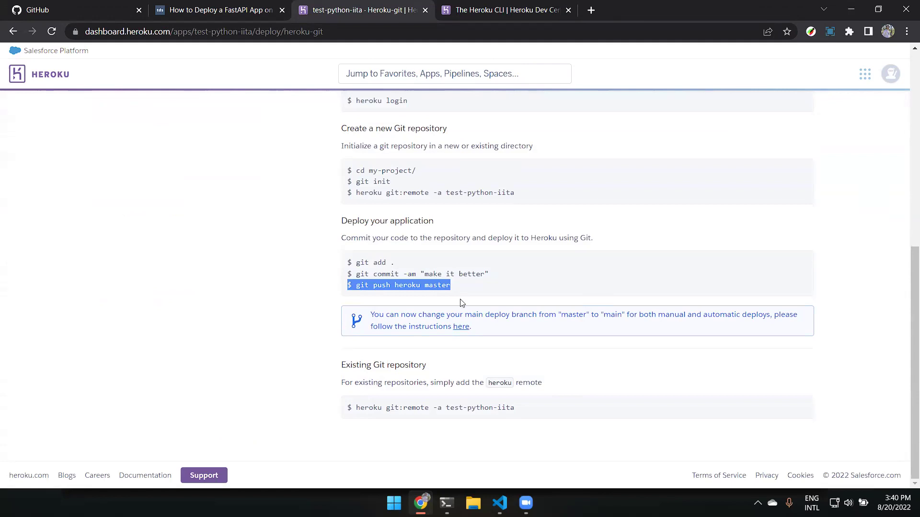
scroll(462, 302, up, 8)
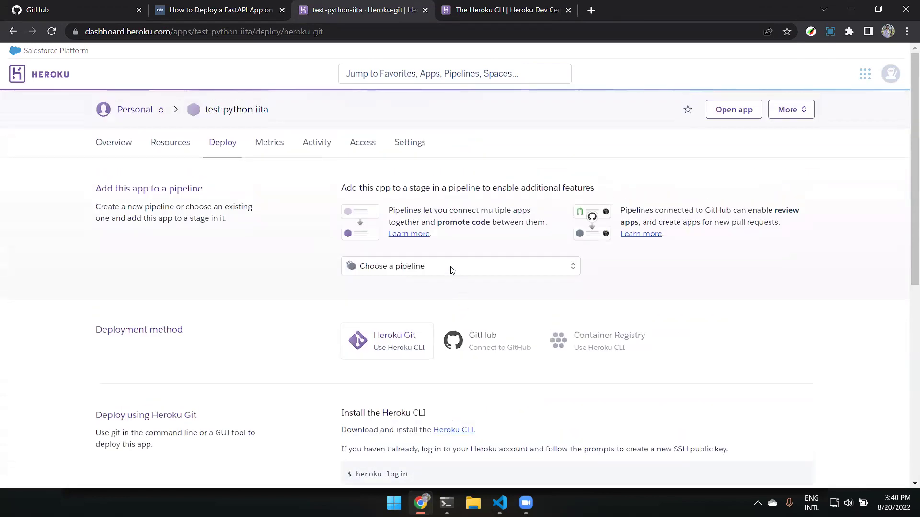
scroll(309, 232, down, 8)
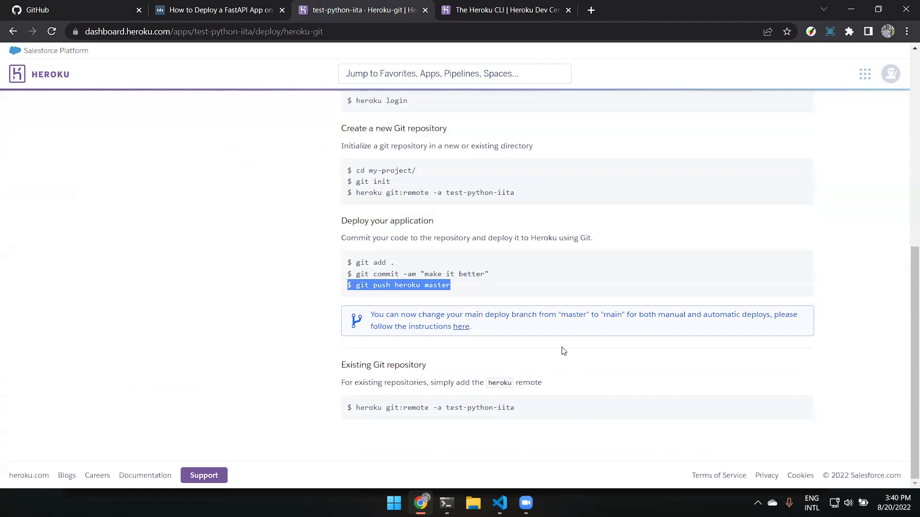
scroll(540, 314, up, 1)
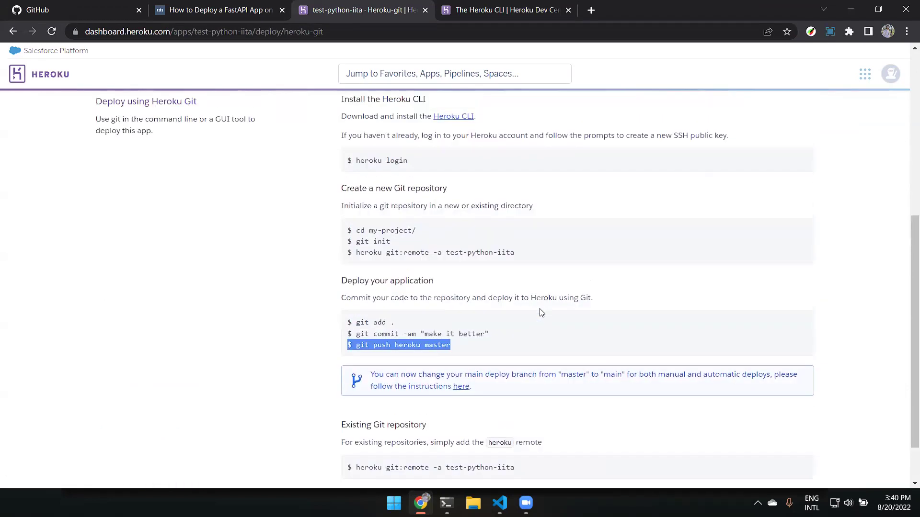
scroll(541, 313, up, 4)
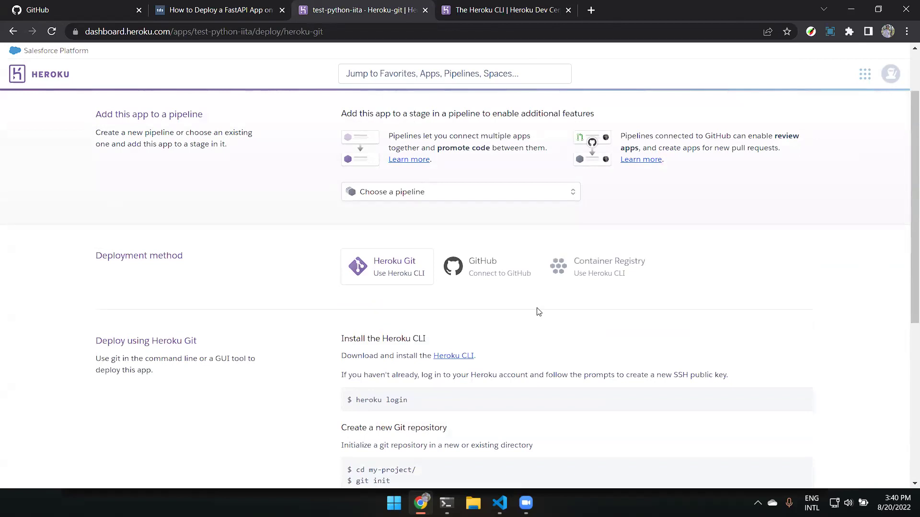
scroll(538, 312, up, 2)
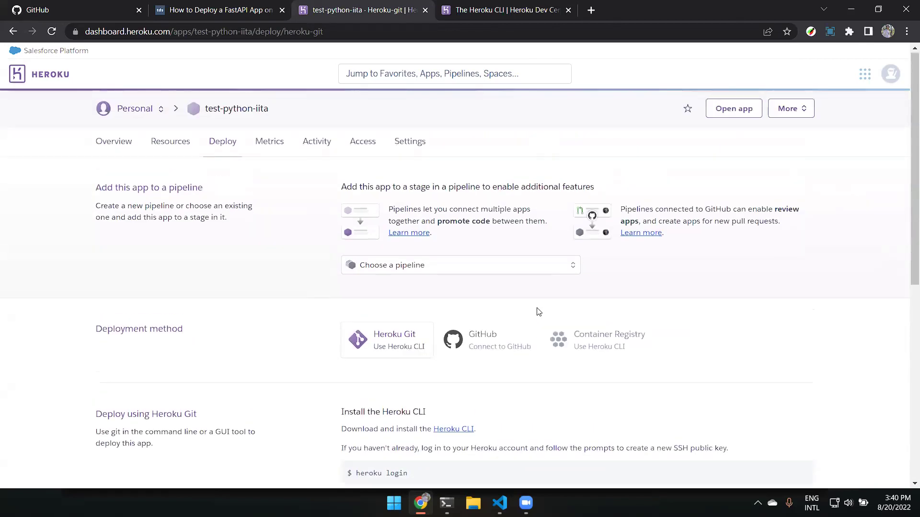
scroll(456, 343, down, 4)
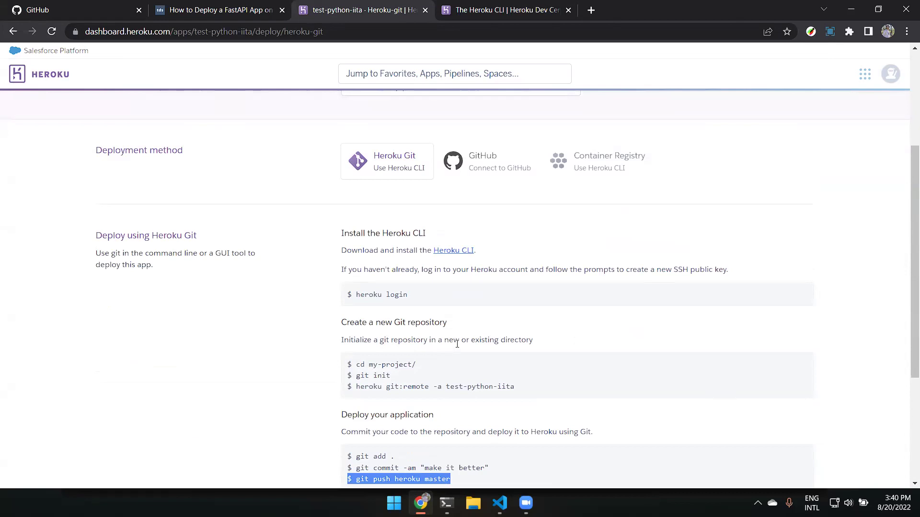
scroll(457, 344, up, 4)
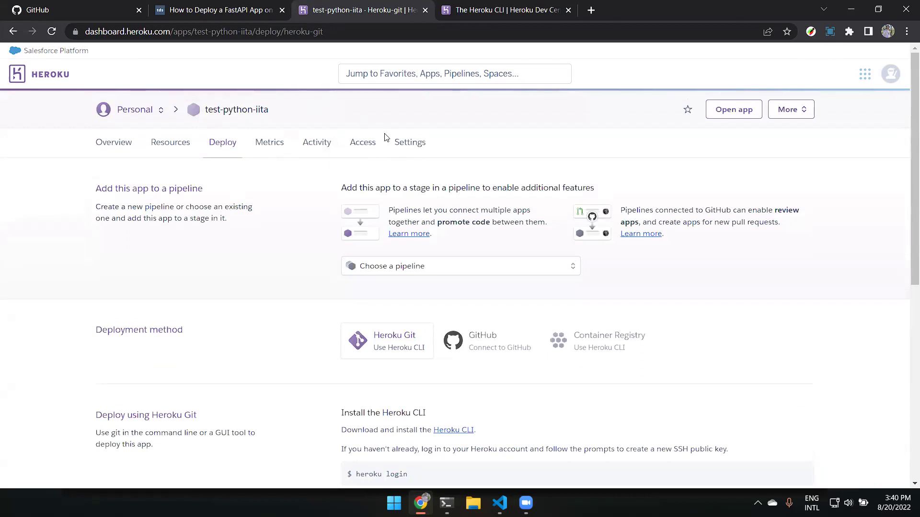
Open the live test-python-iita app and mark its full https address.
click(746, 113)
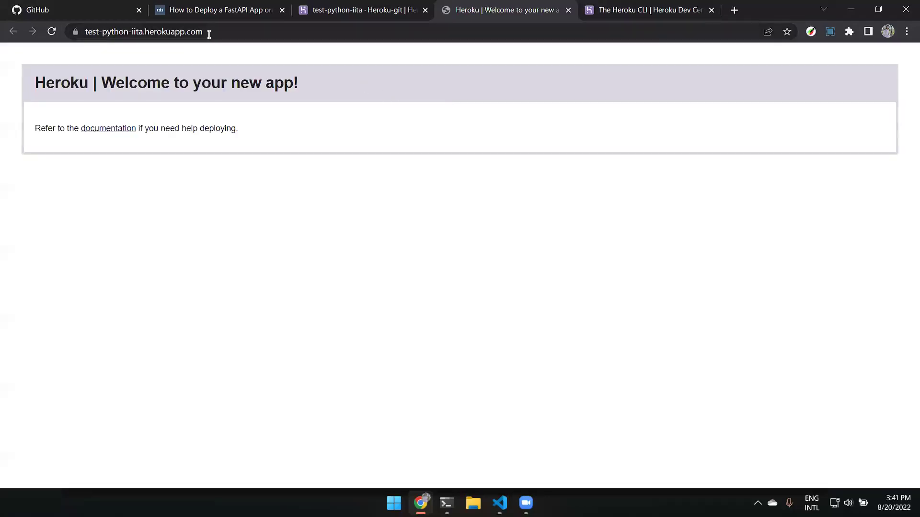
drag(209, 33, 83, 40)
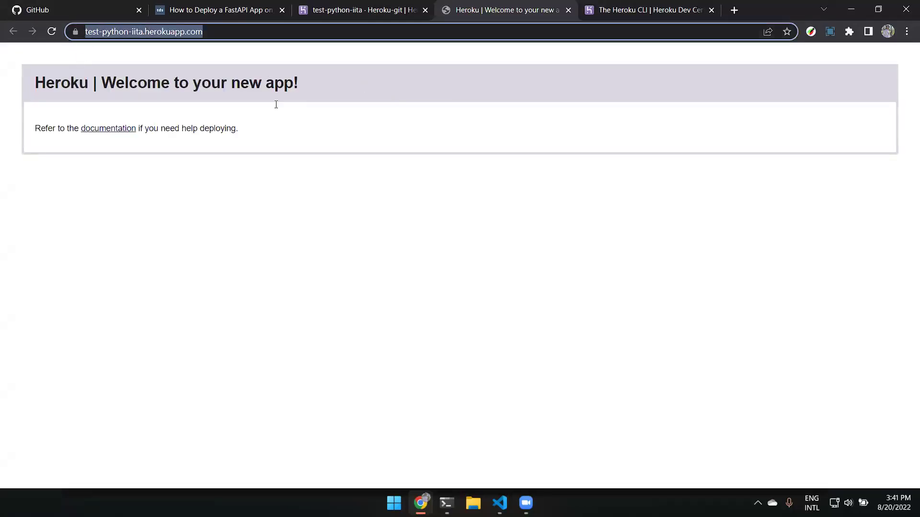
key(End)
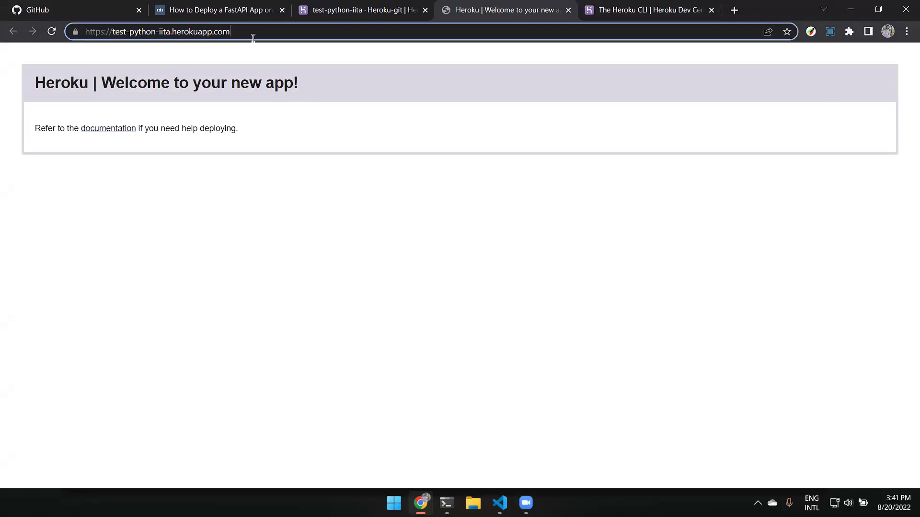
drag(253, 37, 59, 53)
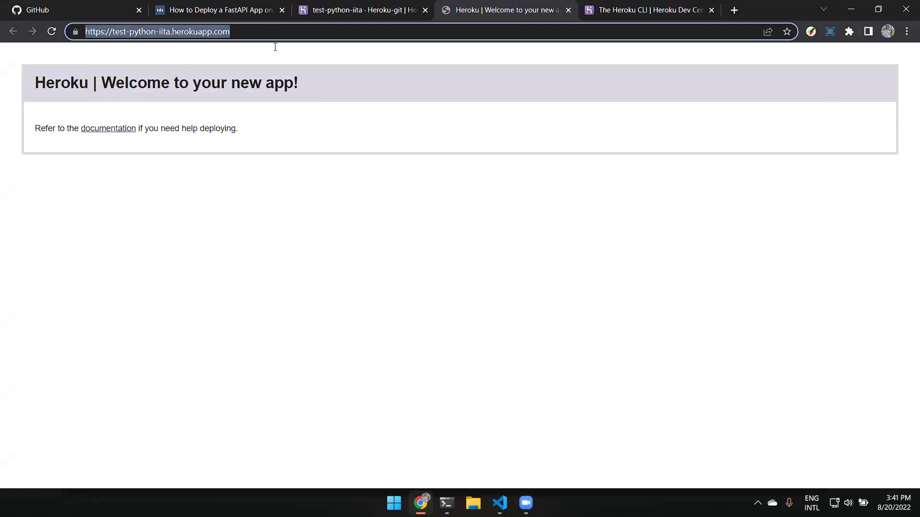
View the personal apps list, then go back to the test-python-iita Deploy page.
click(364, 9)
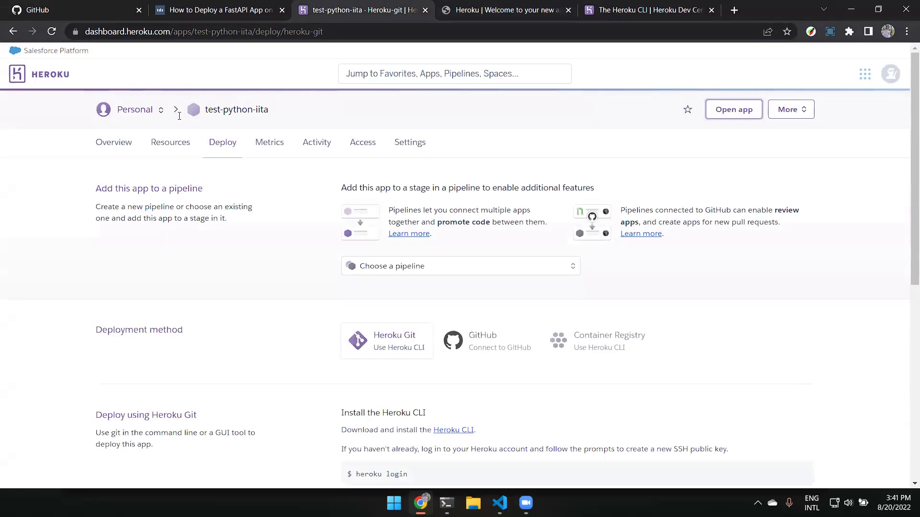
click(141, 110)
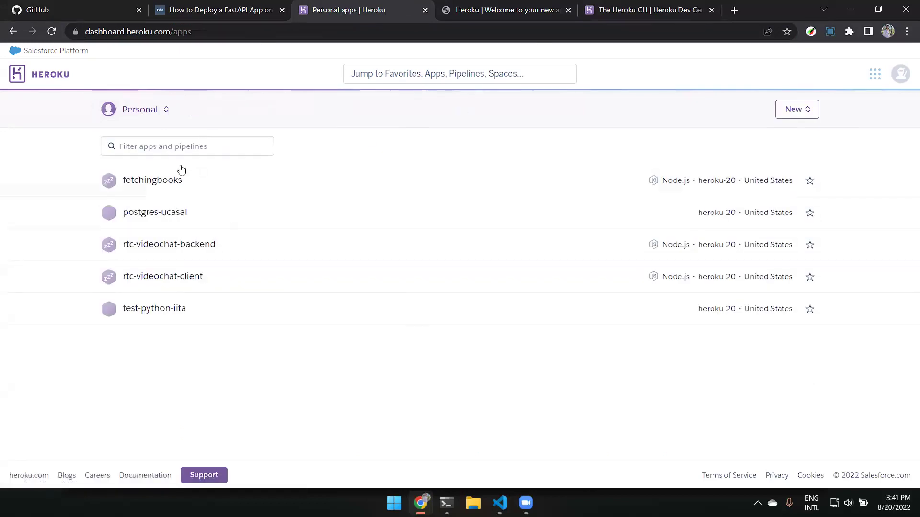
click(166, 176)
click(17, 35)
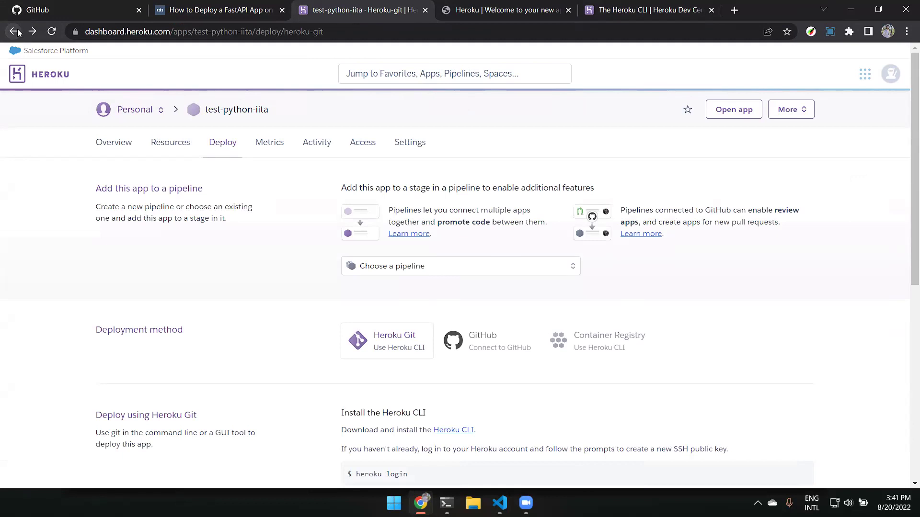
click(187, 5)
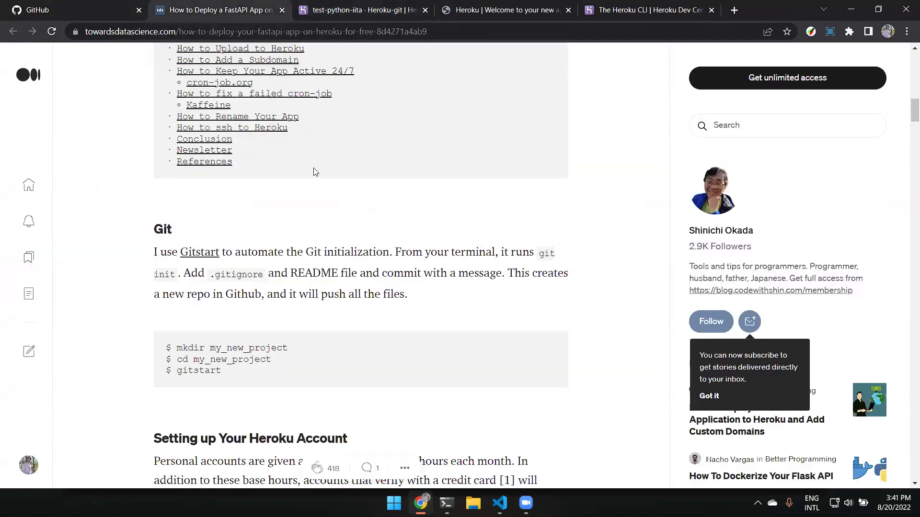
scroll(316, 173, up, 6)
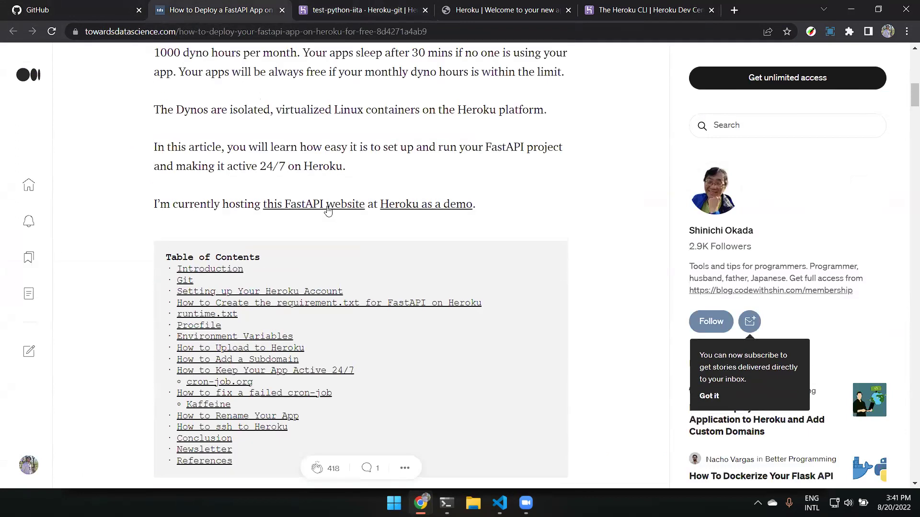
scroll(329, 201, up, 3)
scroll(329, 211, up, 9)
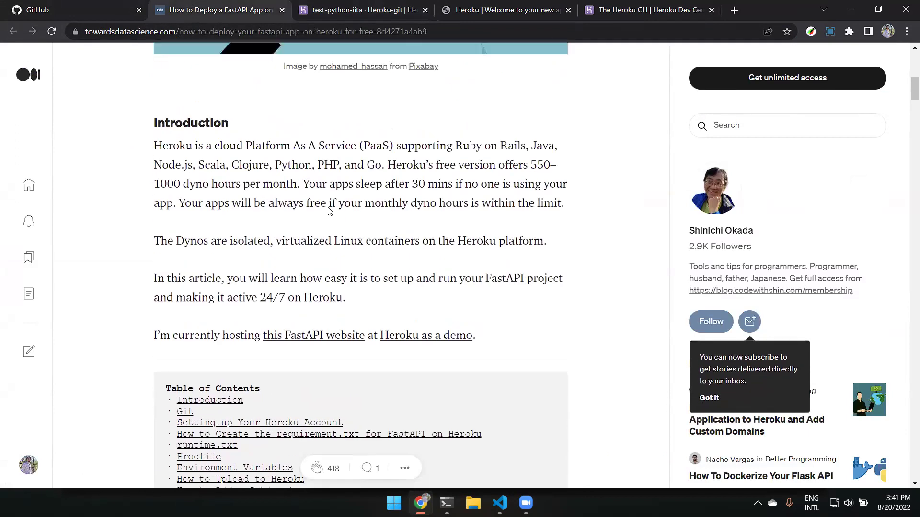
scroll(330, 204, down, 14)
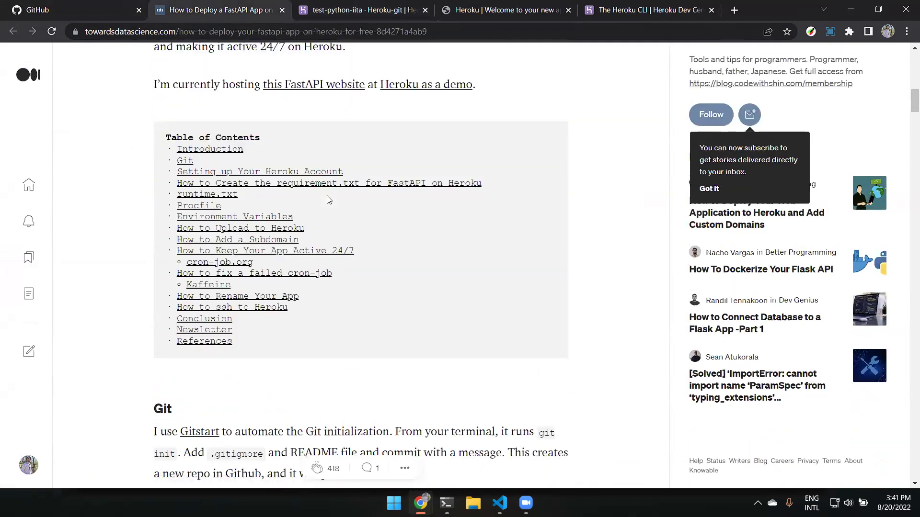
scroll(330, 199, up, 1)
scroll(330, 200, down, 9)
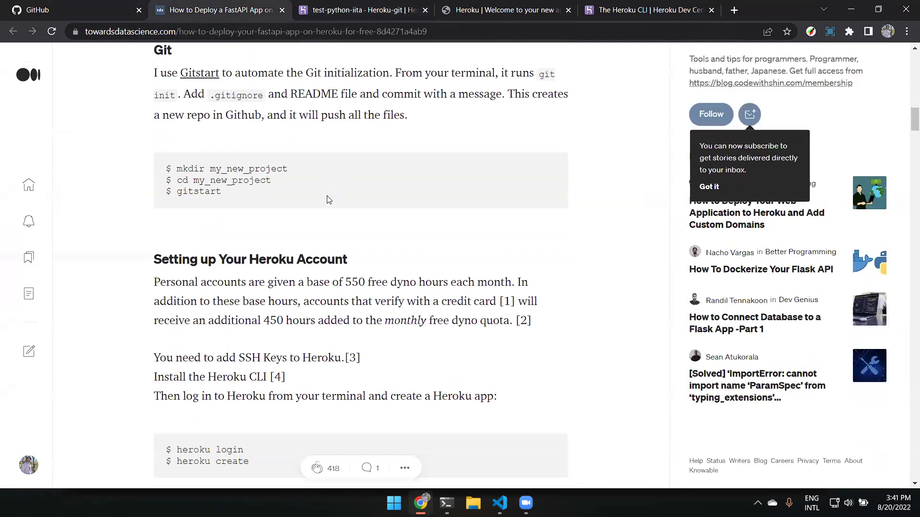
scroll(329, 200, down, 13)
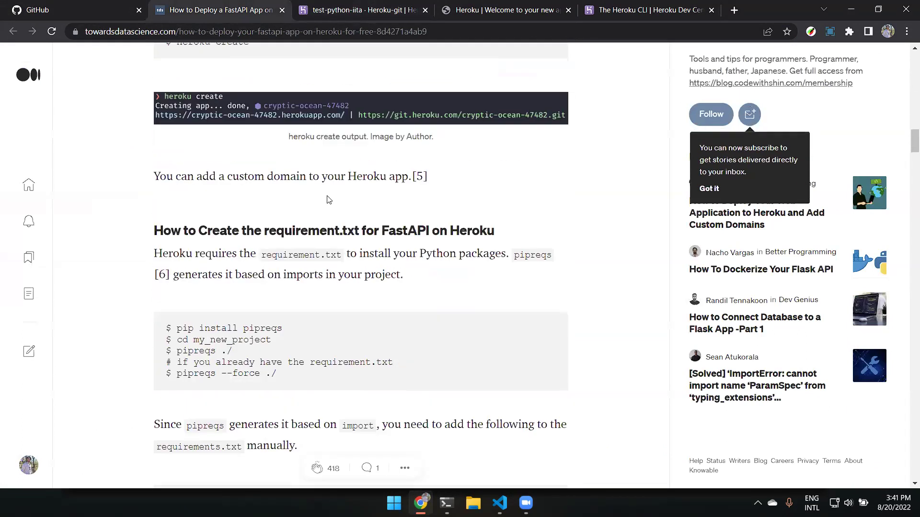
drag(152, 110, 518, 102)
click(465, 165)
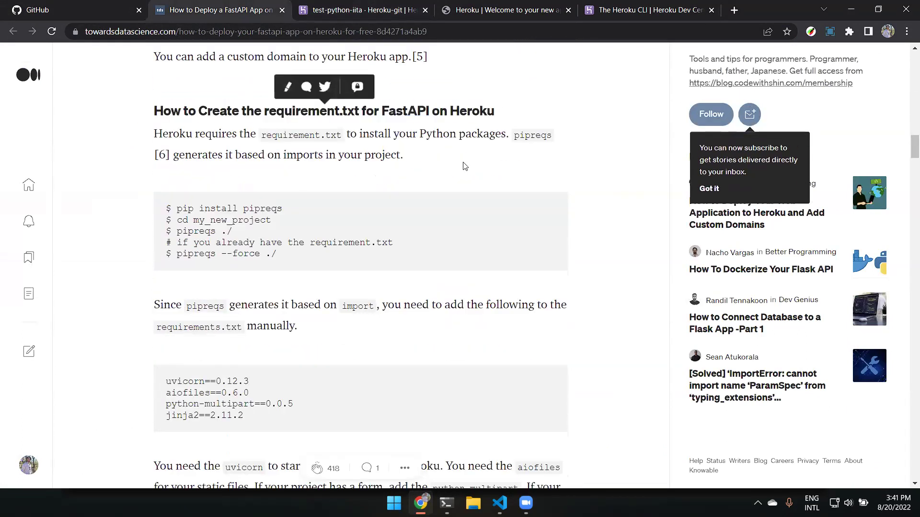
click(106, 8)
Open the fetchingbooks app from the personal apps list and launch its live site.
click(375, 10)
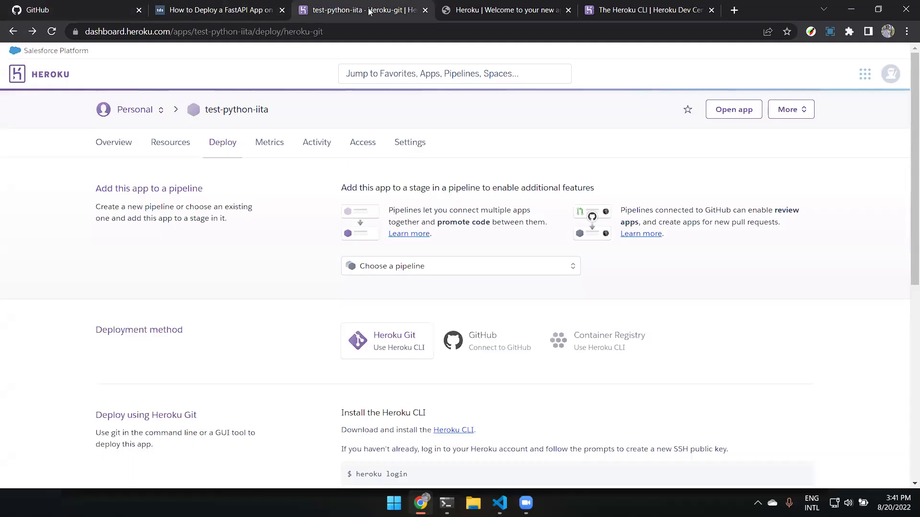
click(118, 112)
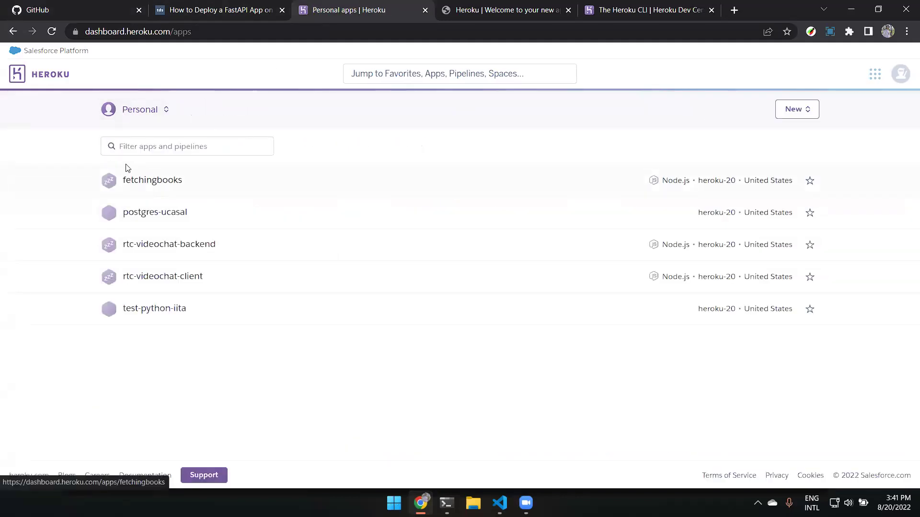
click(178, 184)
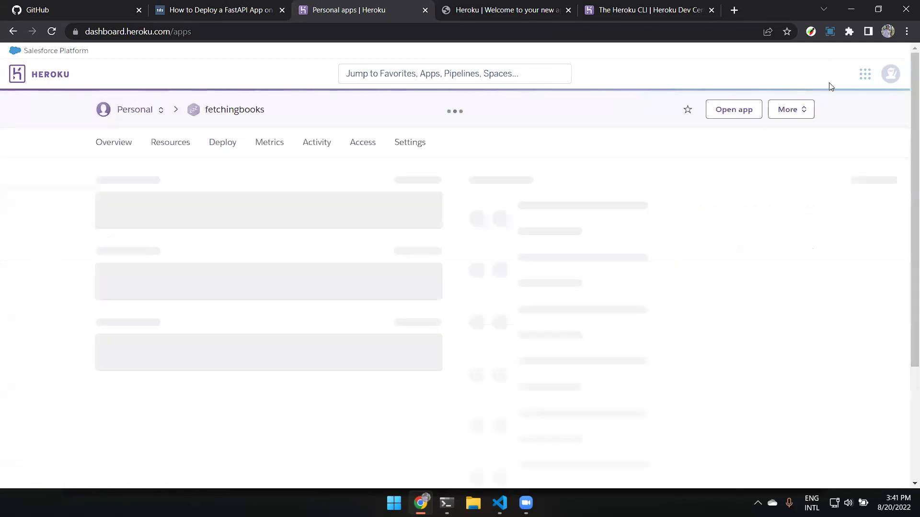
click(730, 113)
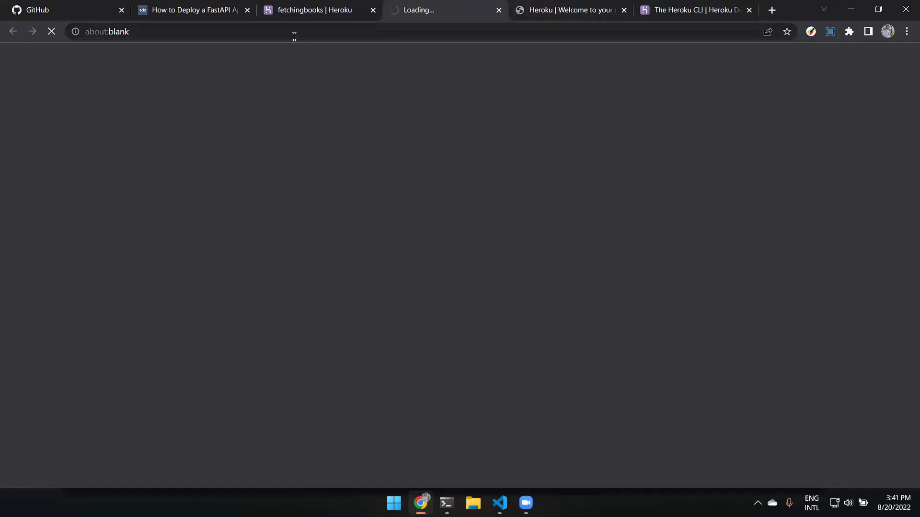
Inspect the Heroku welcome page address and the fetchingbooks Find a book site.
click(640, 10)
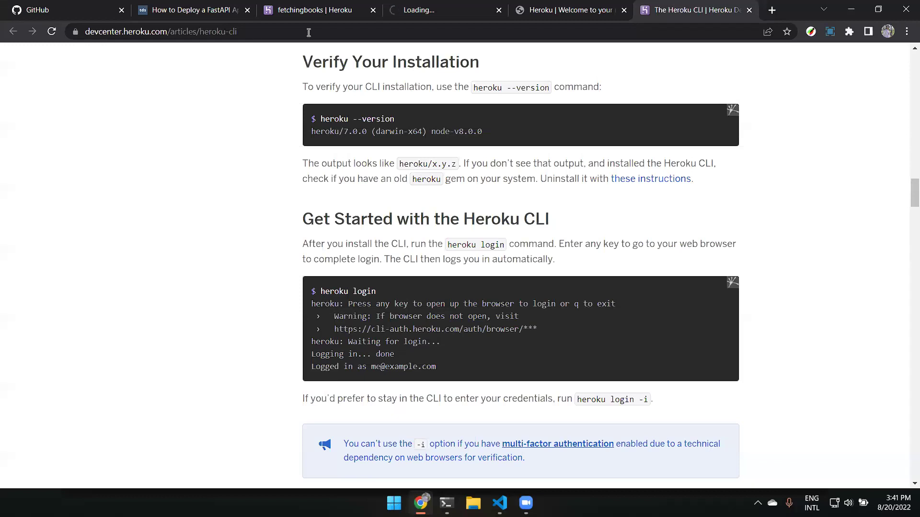
click(563, 7)
click(257, 29)
drag(244, 28, 51, 34)
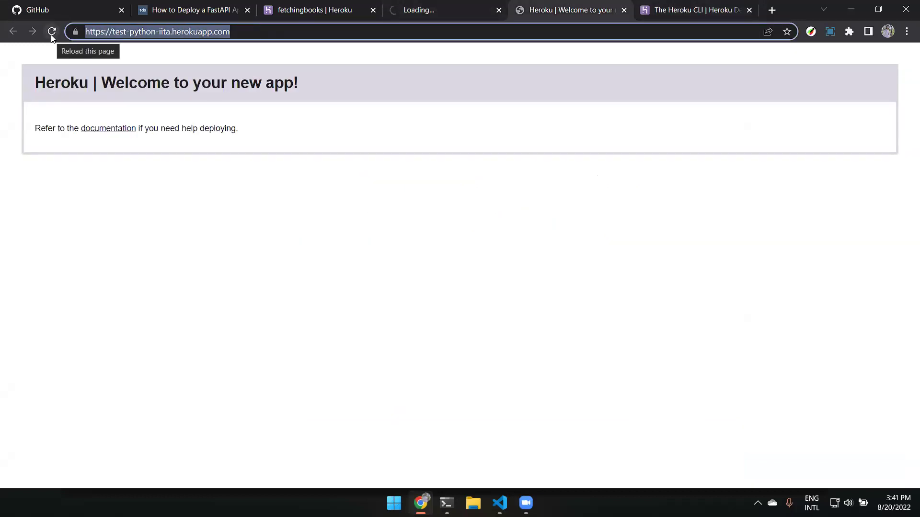
click(432, 10)
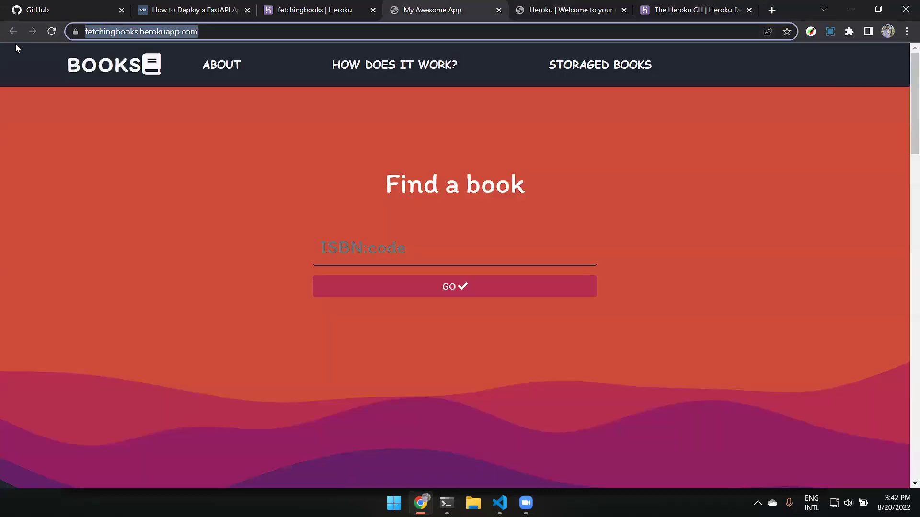
scroll(345, 204, down, 1)
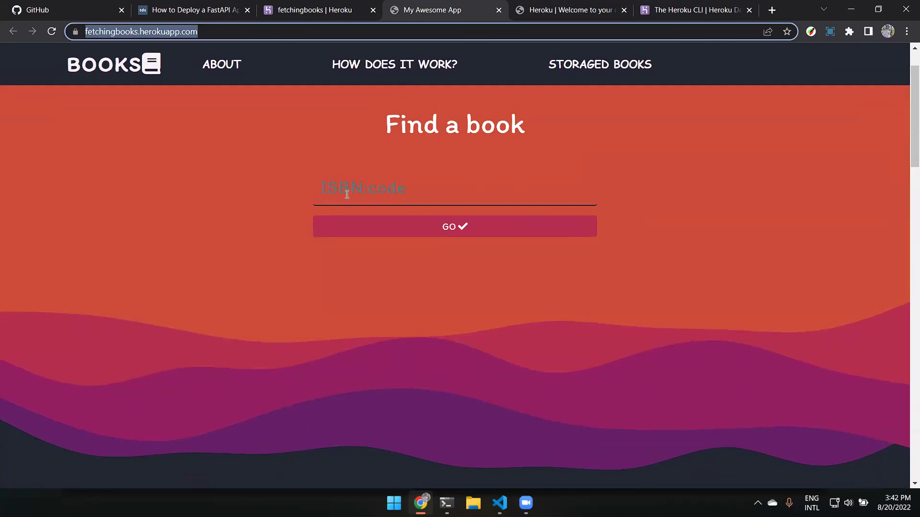
scroll(344, 194, up, 1)
Close the welcome and fetchingbooks site tabs, then return to the FastAPI article.
click(541, 5)
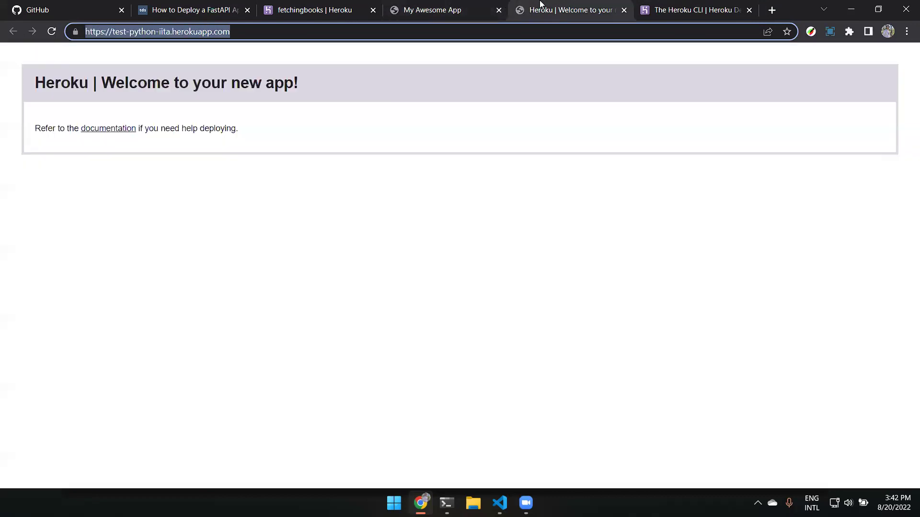
click(623, 10)
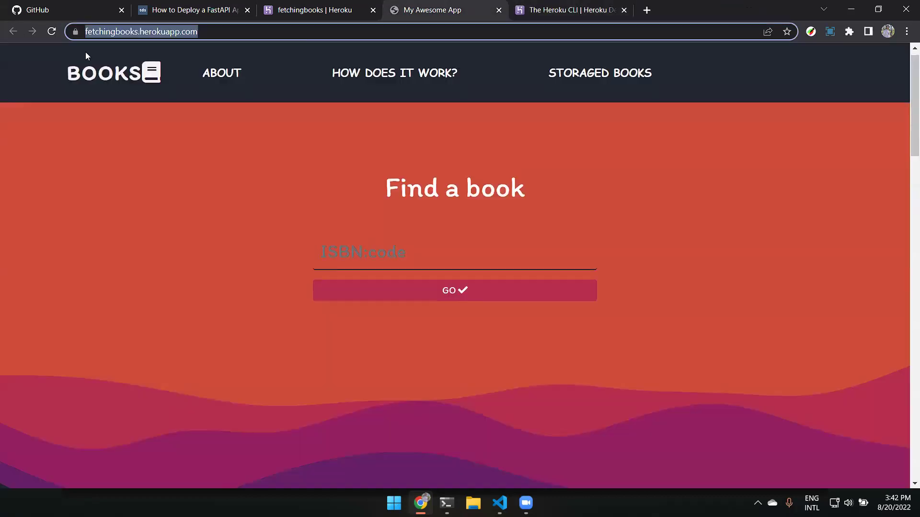
click(499, 10)
click(261, 16)
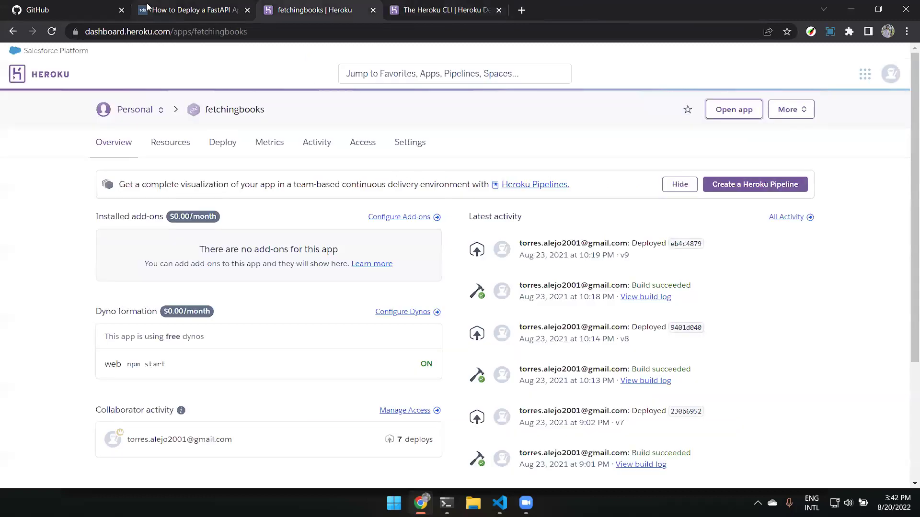
click(194, 11)
scroll(494, 312, up, 3)
scroll(493, 313, down, 1)
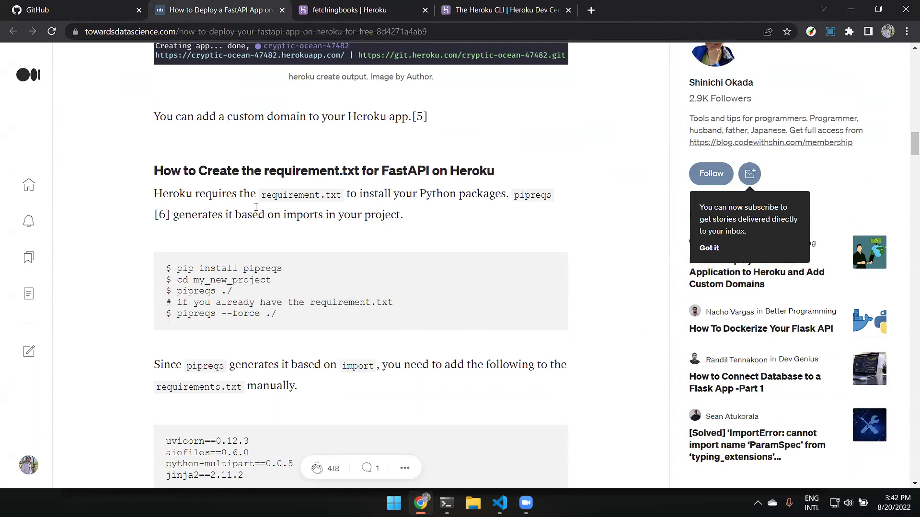
drag(285, 193, 492, 212)
click(341, 192)
click(491, 212)
click(479, 31)
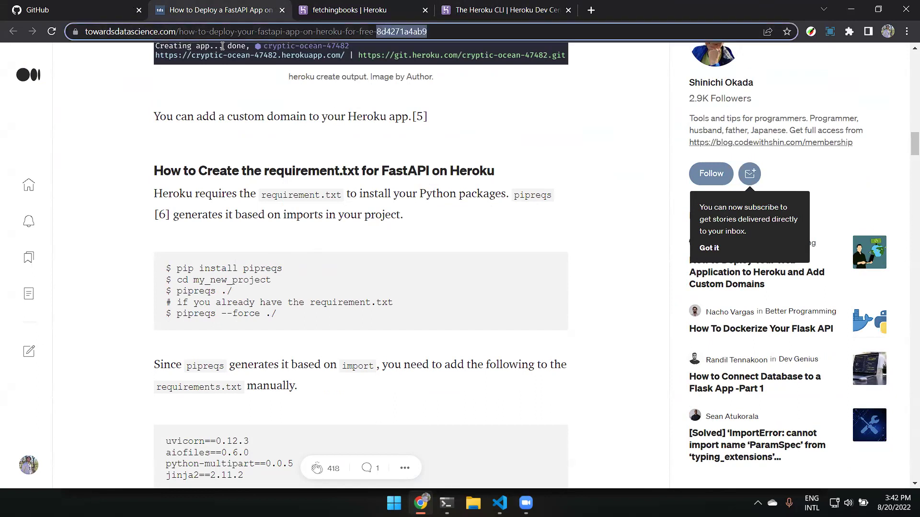
click(548, 492)
click(115, 208)
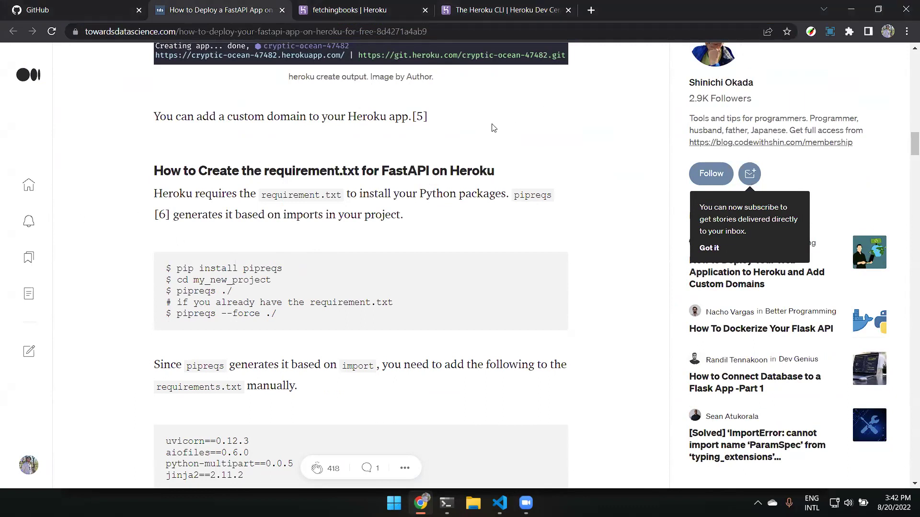
scroll(409, 203, up, 15)
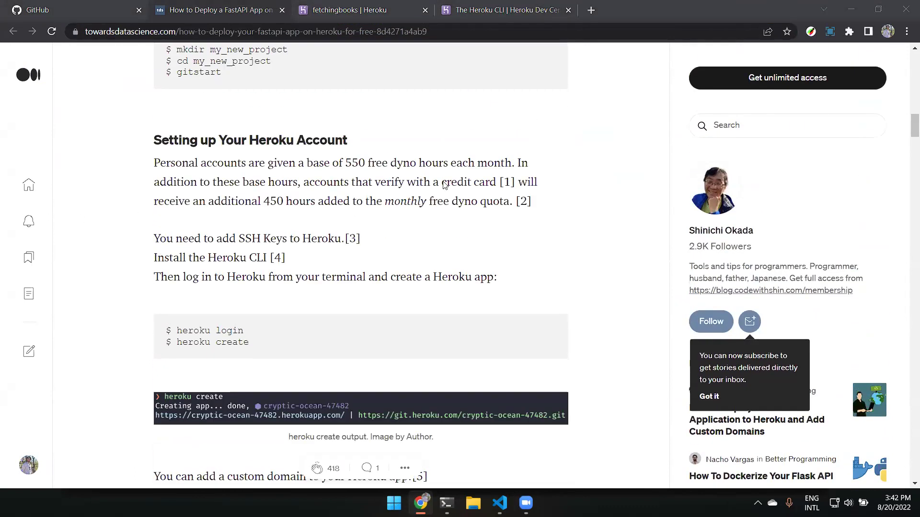
scroll(368, 247, up, 10)
scroll(368, 247, down, 12)
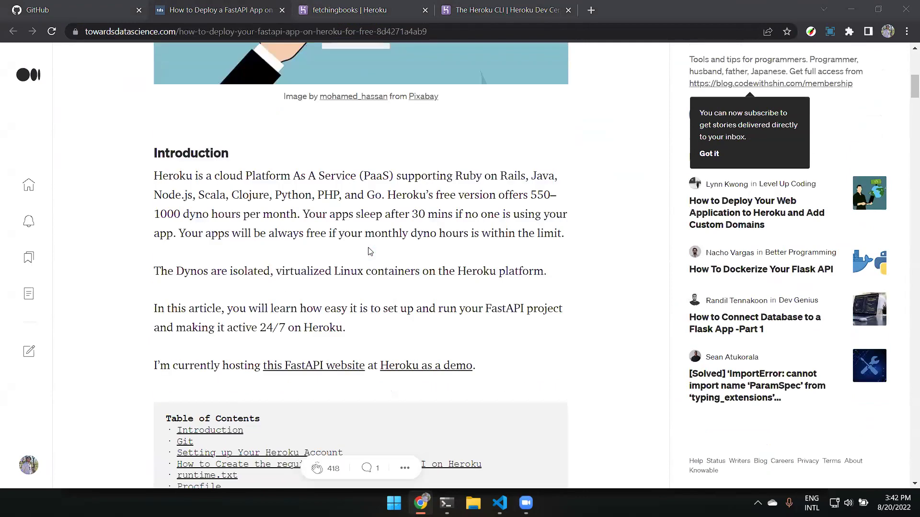
scroll(367, 251, down, 4)
scroll(368, 251, up, 13)
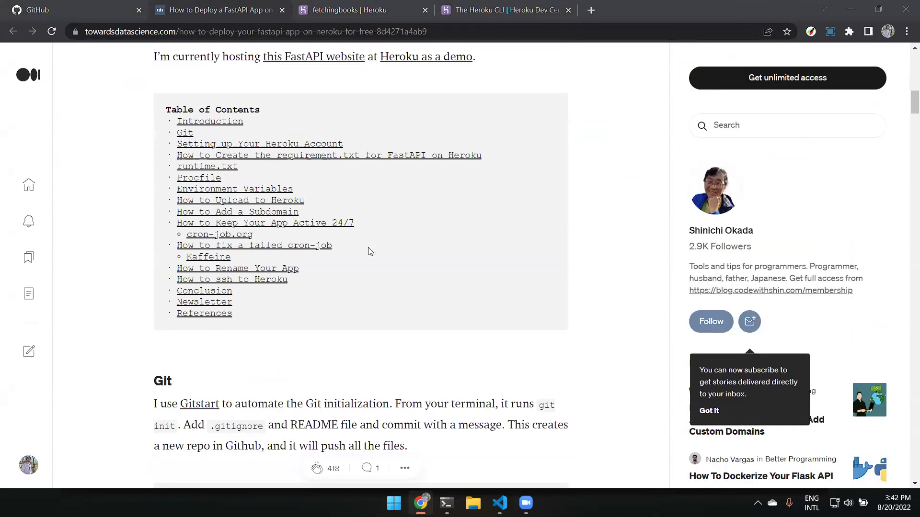
scroll(370, 252, up, 3)
scroll(370, 252, down, 18)
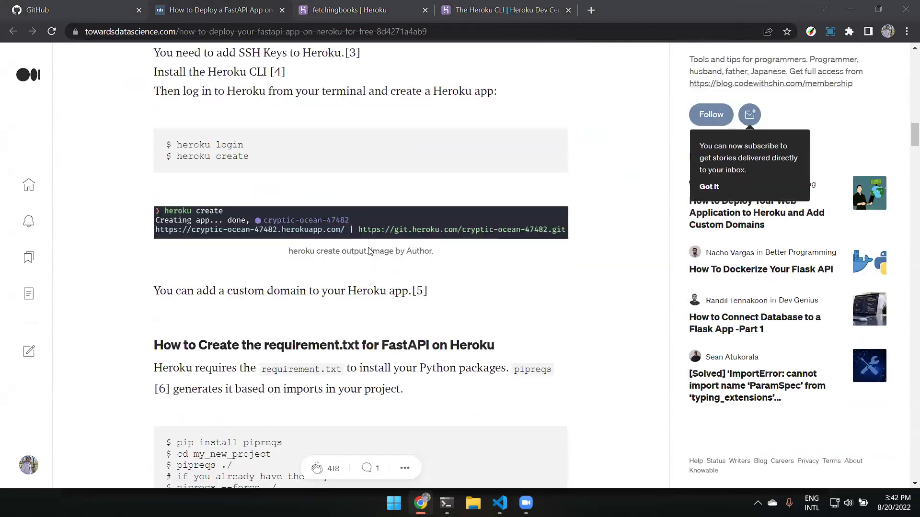
scroll(370, 251, up, 3)
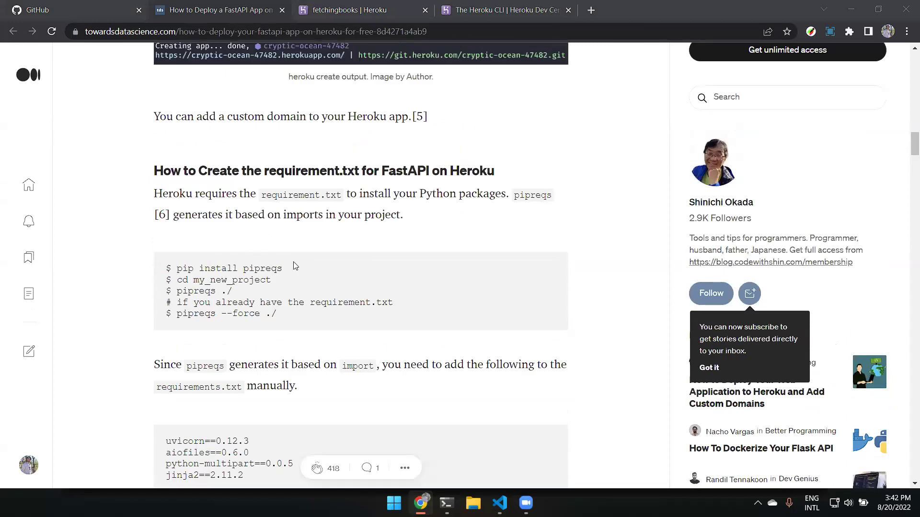
drag(283, 269, 241, 269)
click(335, 274)
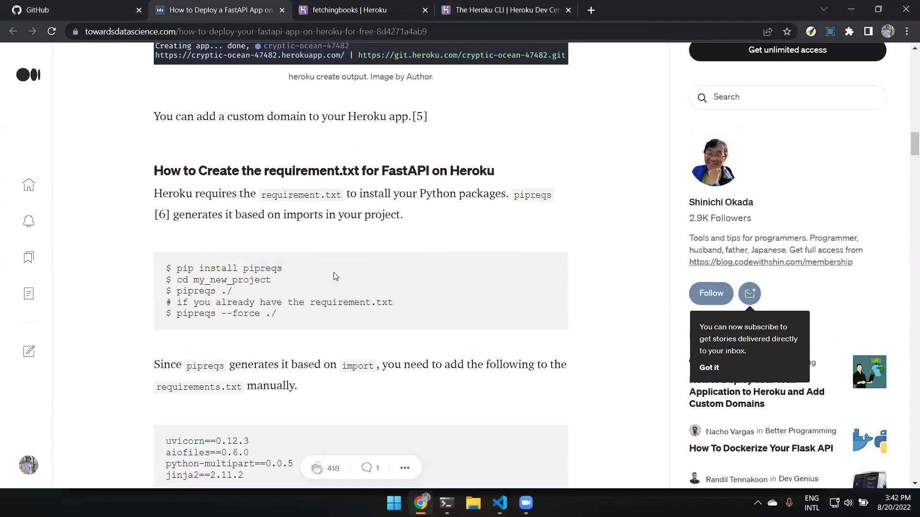
double_click(265, 269)
click(195, 257)
drag(271, 279, 222, 294)
click(293, 300)
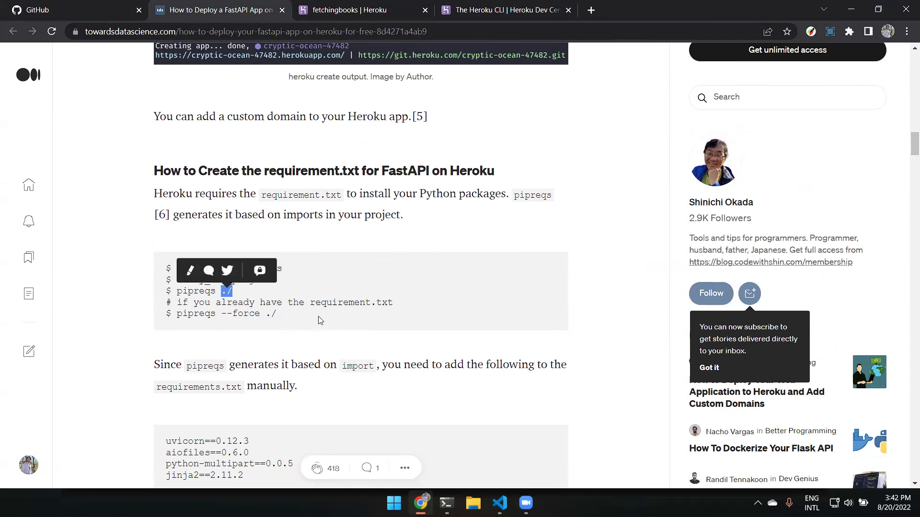
click(299, 317)
double_click(185, 291)
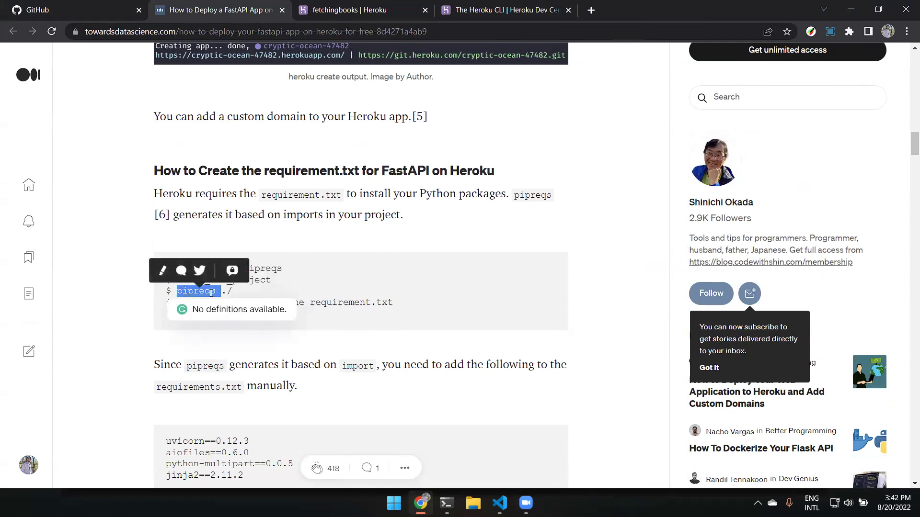
drag(235, 292, 221, 293)
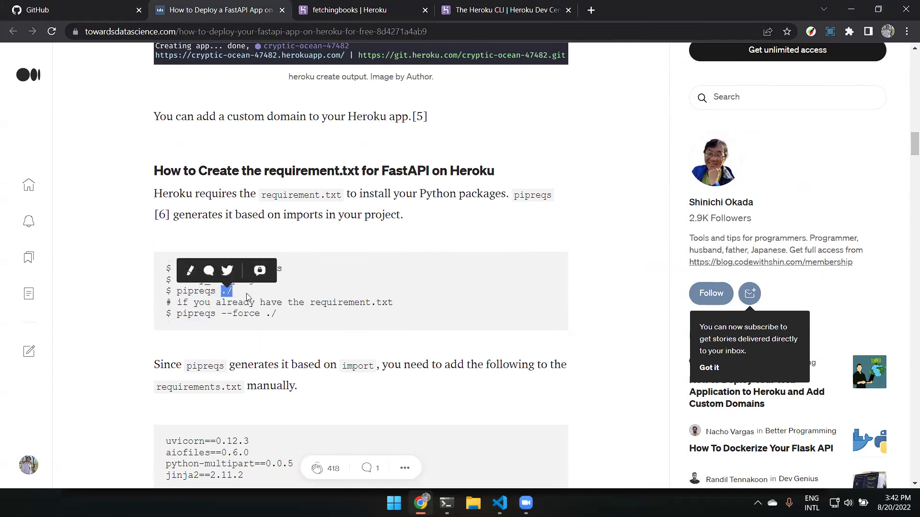
click(303, 294)
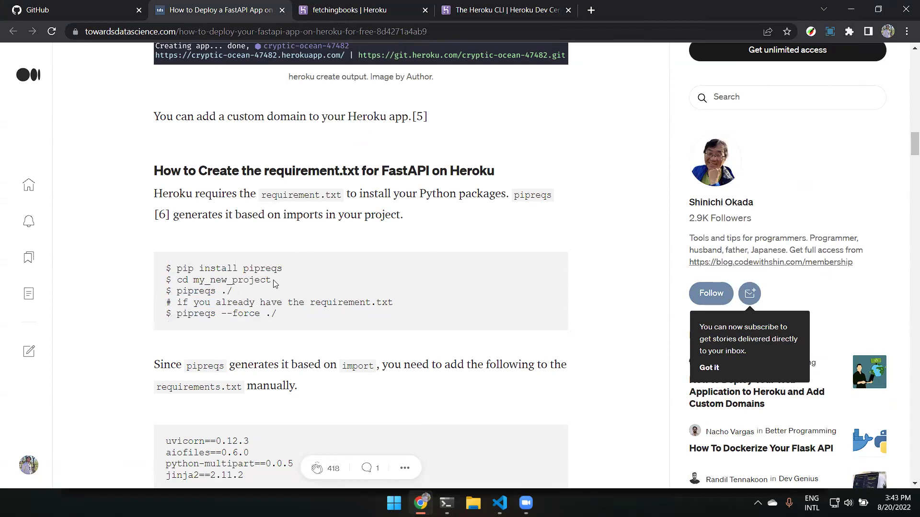
double_click(272, 282)
click(195, 281)
drag(193, 280, 277, 281)
click(282, 315)
drag(394, 304, 178, 323)
click(304, 329)
scroll(304, 330, down, 2)
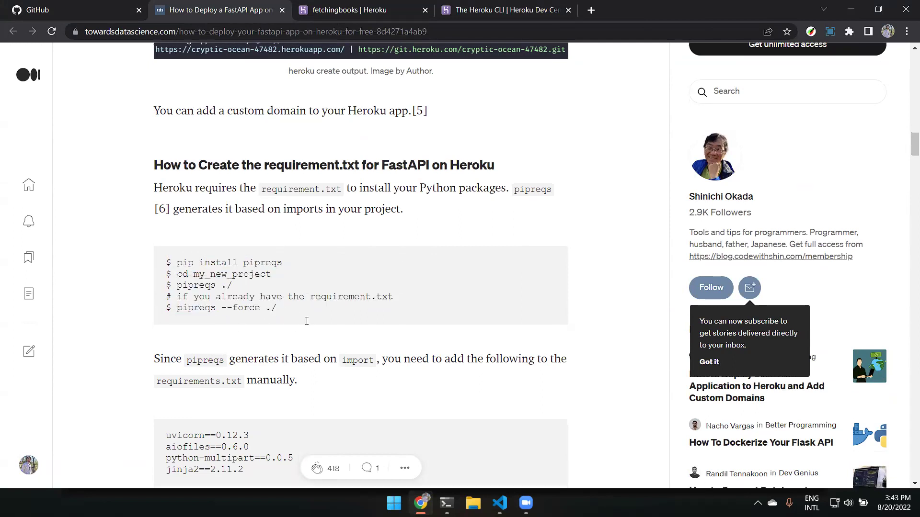
scroll(292, 295, down, 1)
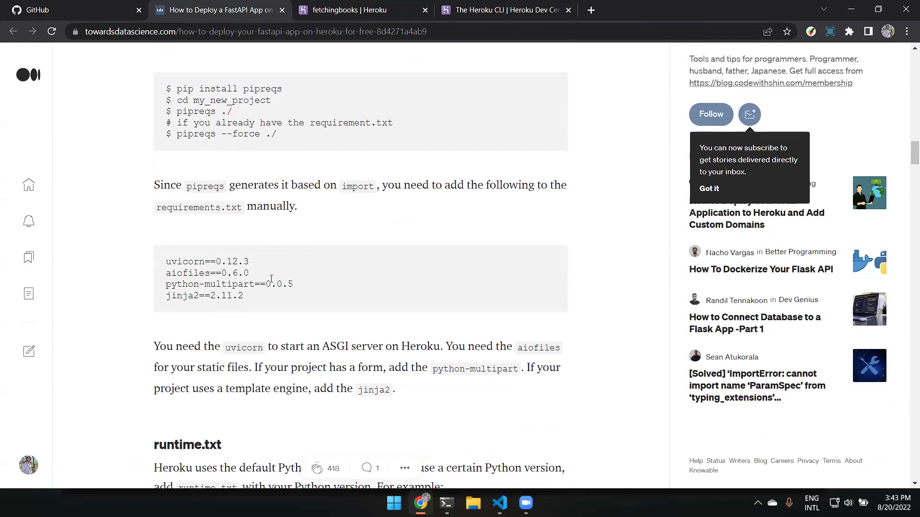
double_click(357, 186)
click(316, 291)
drag(193, 281, 163, 259)
double_click(199, 207)
click(408, 280)
drag(264, 263, 156, 267)
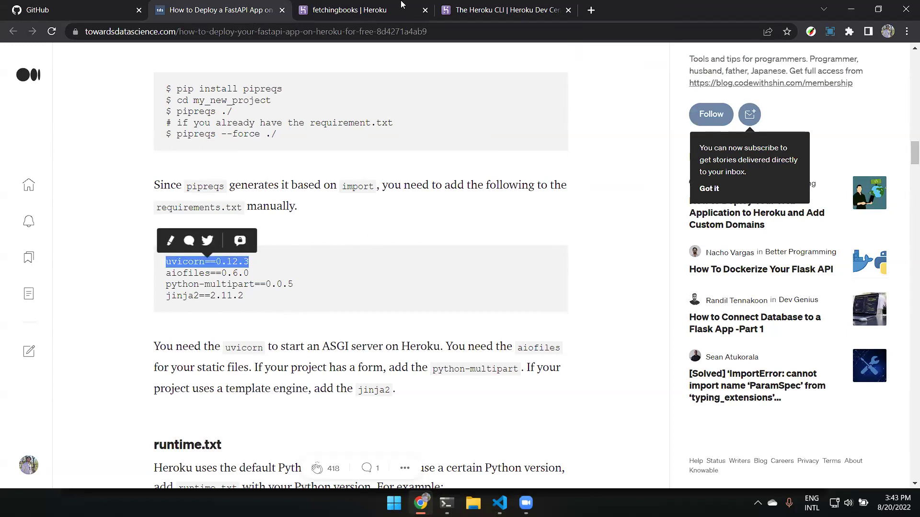
click(293, 296)
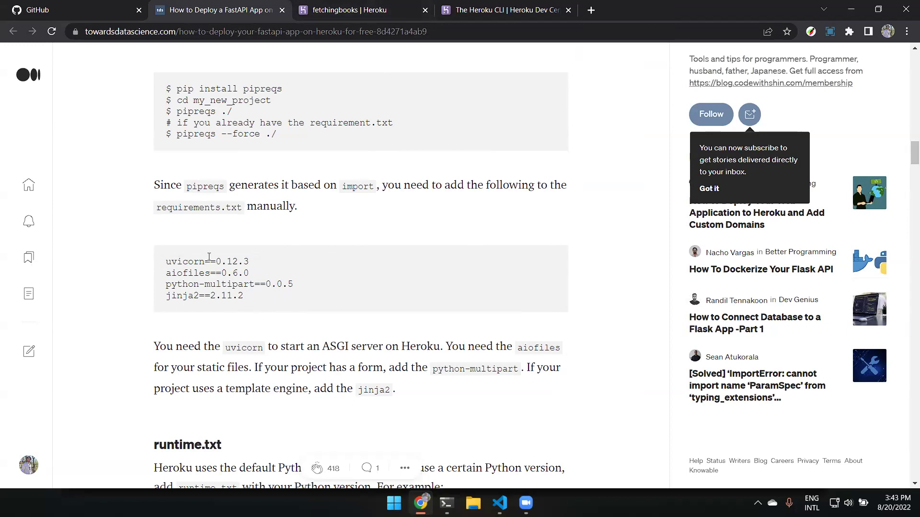
scroll(209, 138, up, 10)
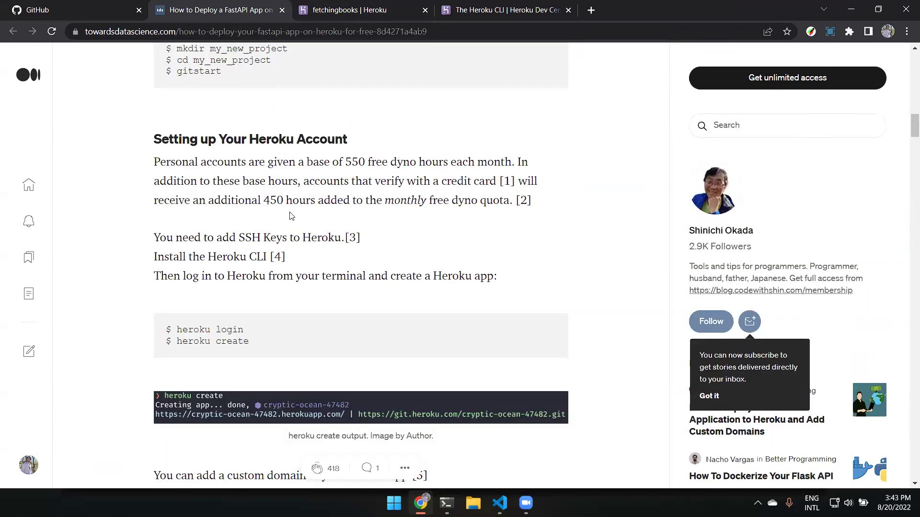
scroll(307, 232, up, 5)
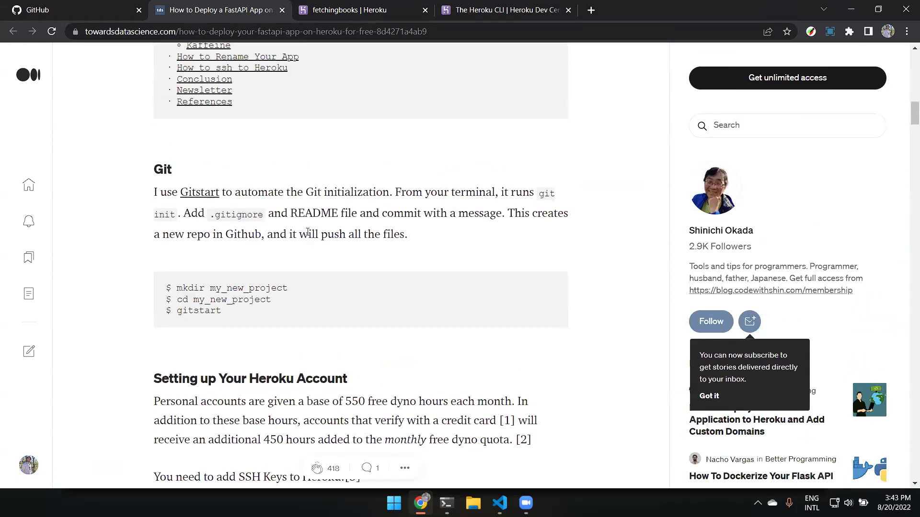
scroll(304, 235, down, 17)
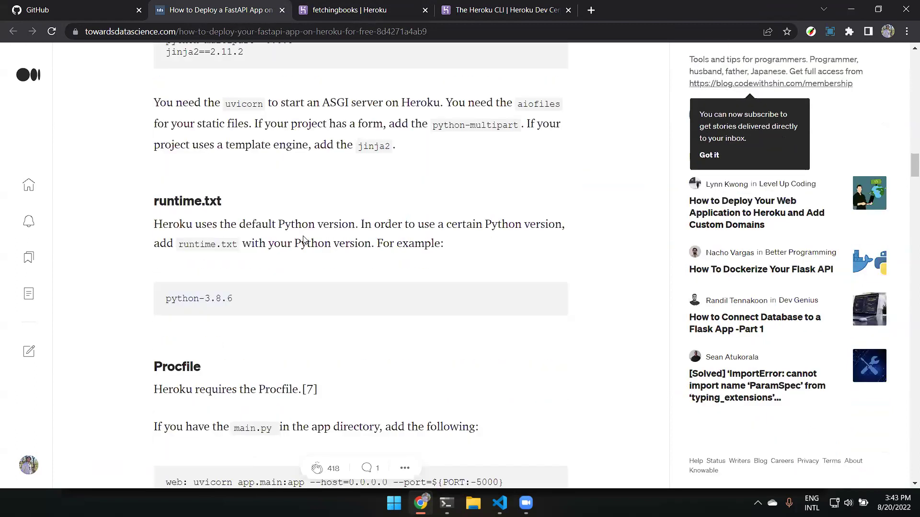
scroll(304, 239, up, 4)
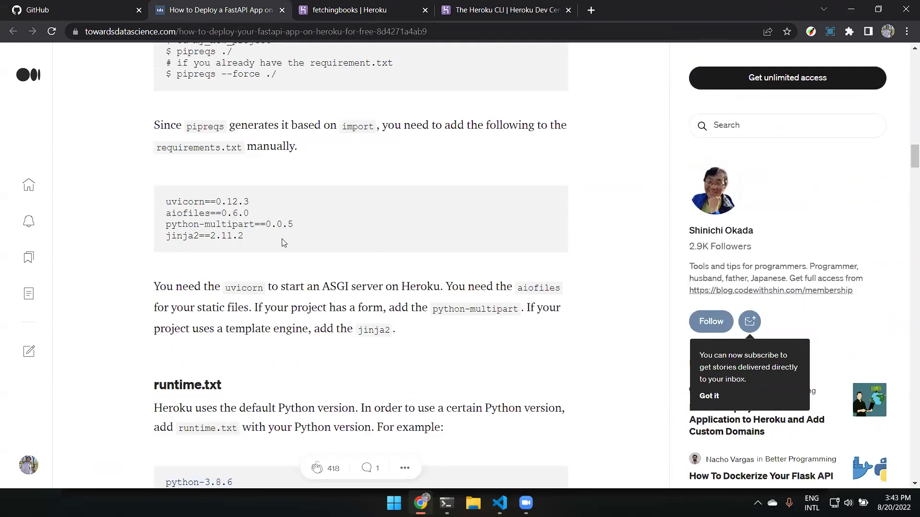
scroll(268, 221, down, 4)
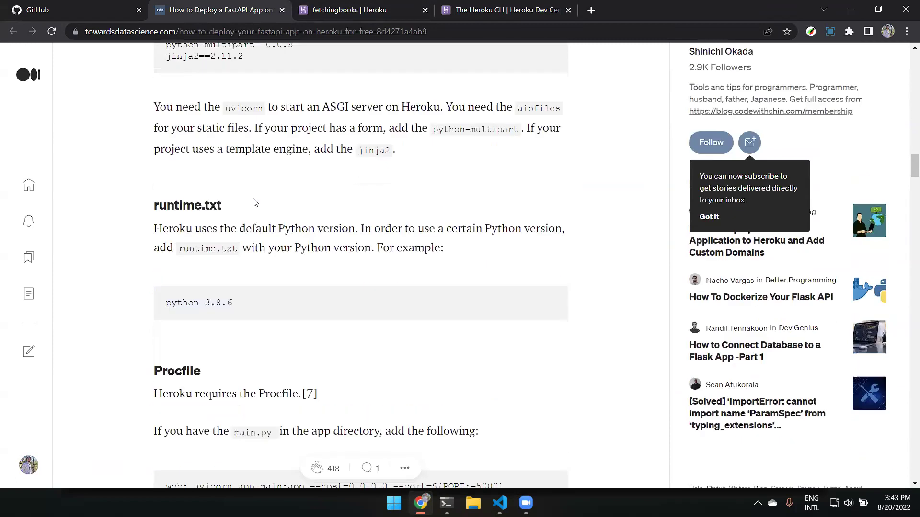
scroll(259, 225, up, 11)
scroll(264, 250, down, 5)
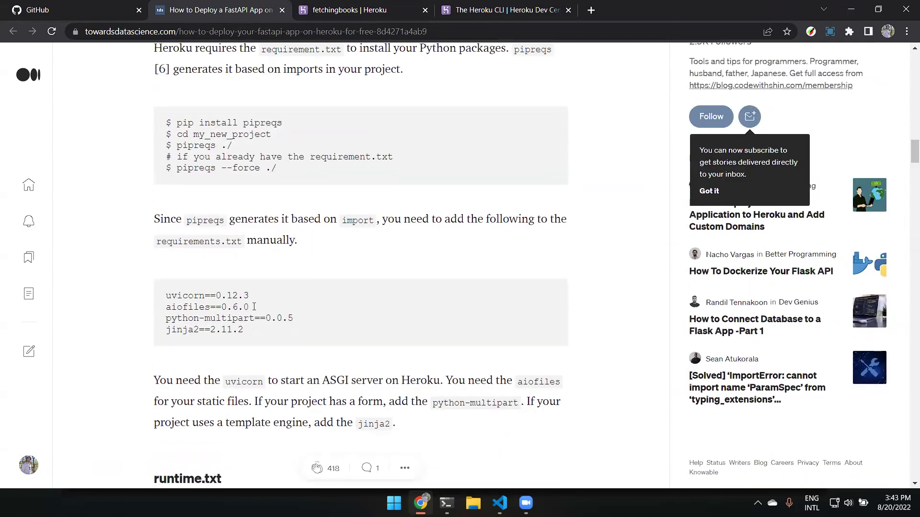
drag(169, 264, 342, 282)
click(342, 282)
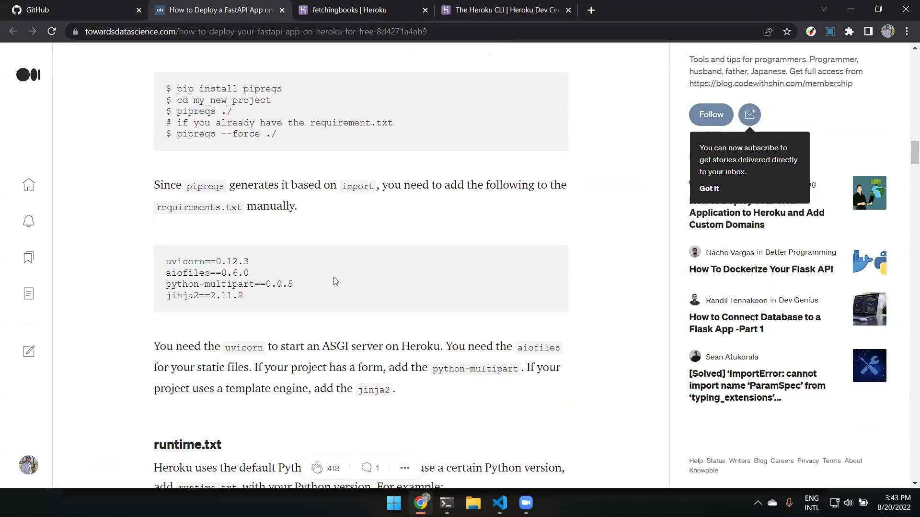
double_click(327, 346)
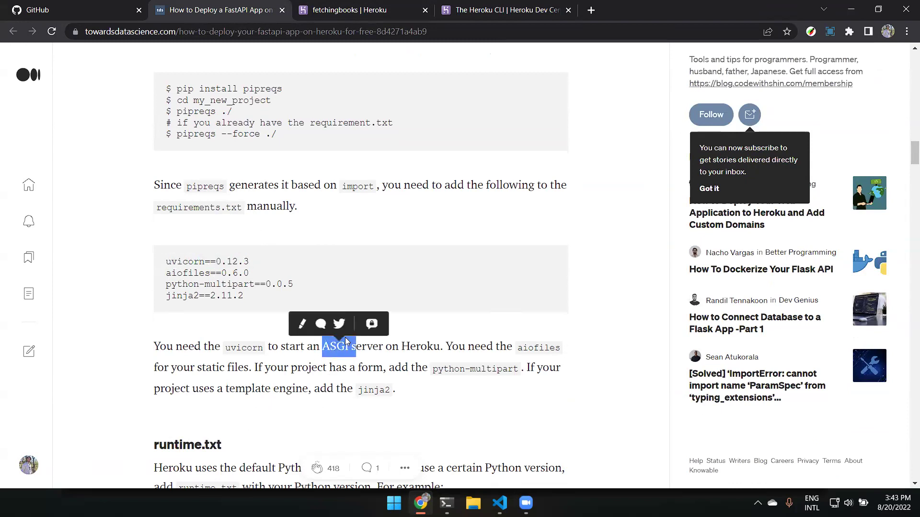
click(401, 314)
double_click(415, 345)
click(175, 275)
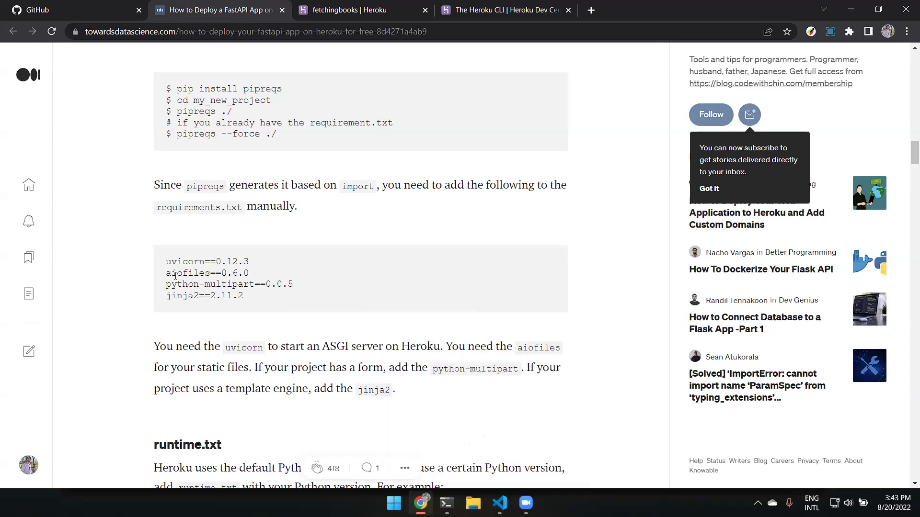
drag(168, 273, 165, 297)
click(271, 292)
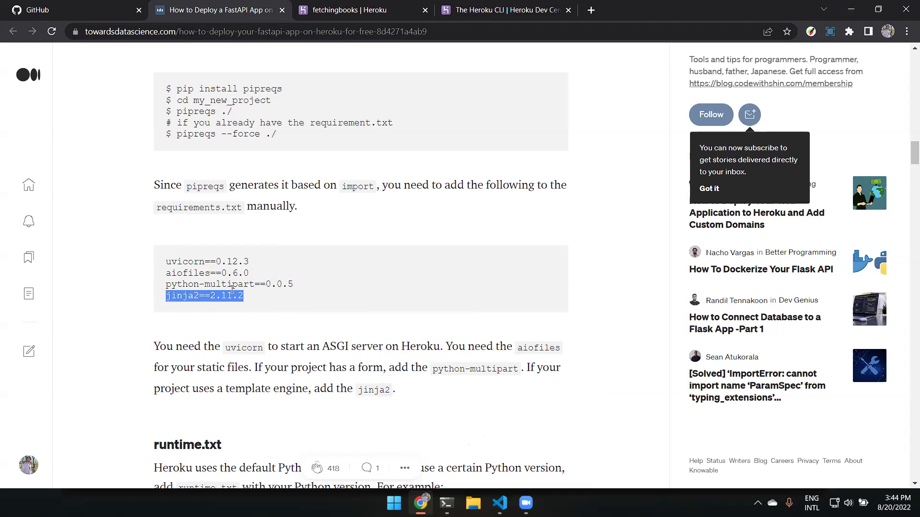
drag(287, 297, 161, 256)
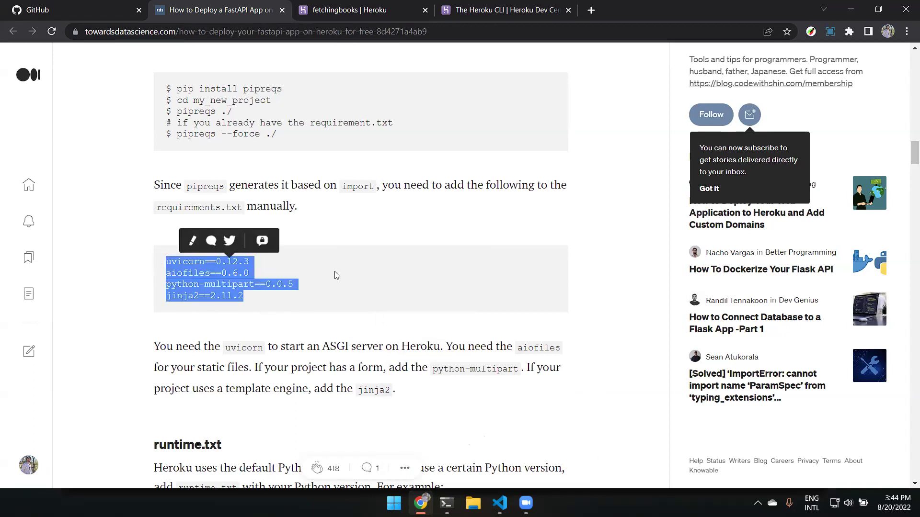
click(364, 277)
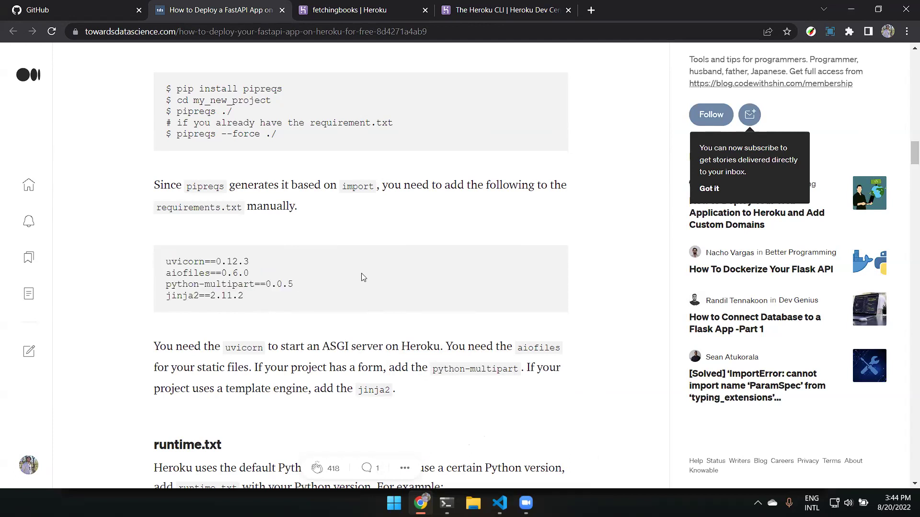
scroll(365, 265, down, 2)
scroll(378, 248, down, 2)
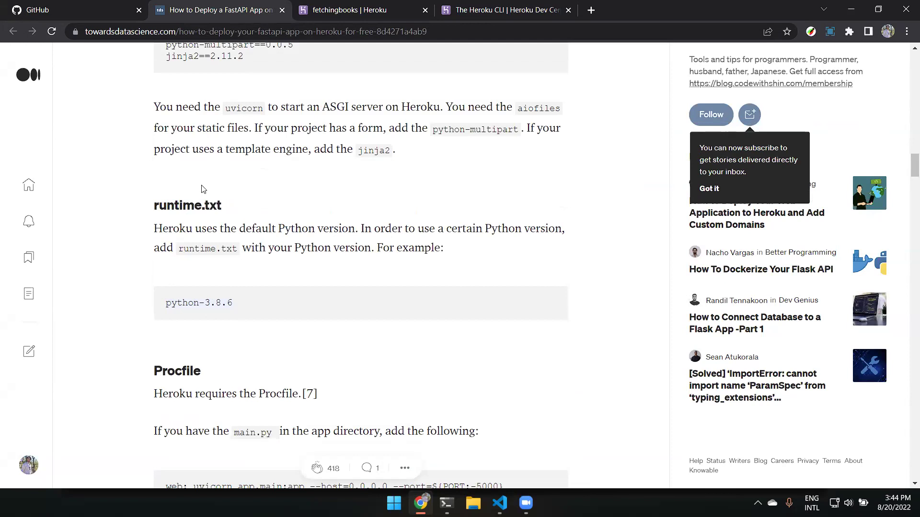
drag(153, 205, 230, 205)
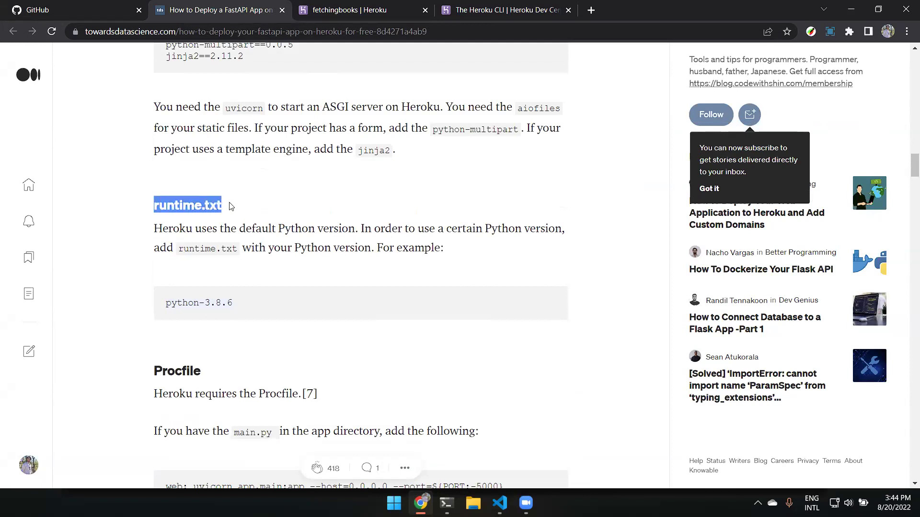
click(291, 248)
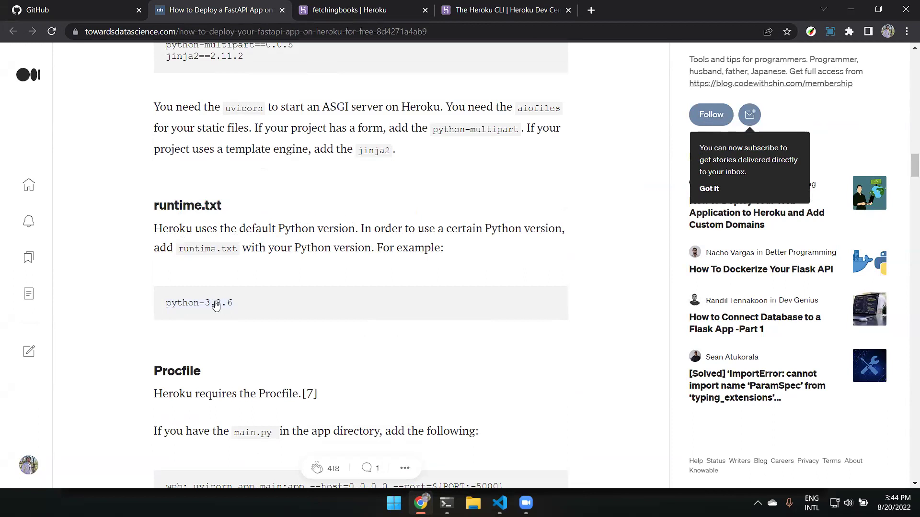
drag(238, 306, 144, 303)
click(279, 315)
drag(201, 303, 163, 305)
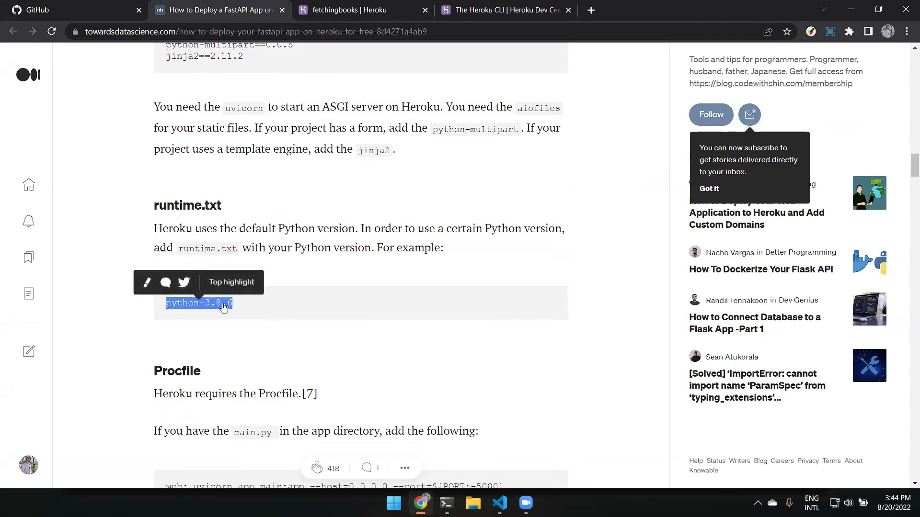
key(ctrl+c)
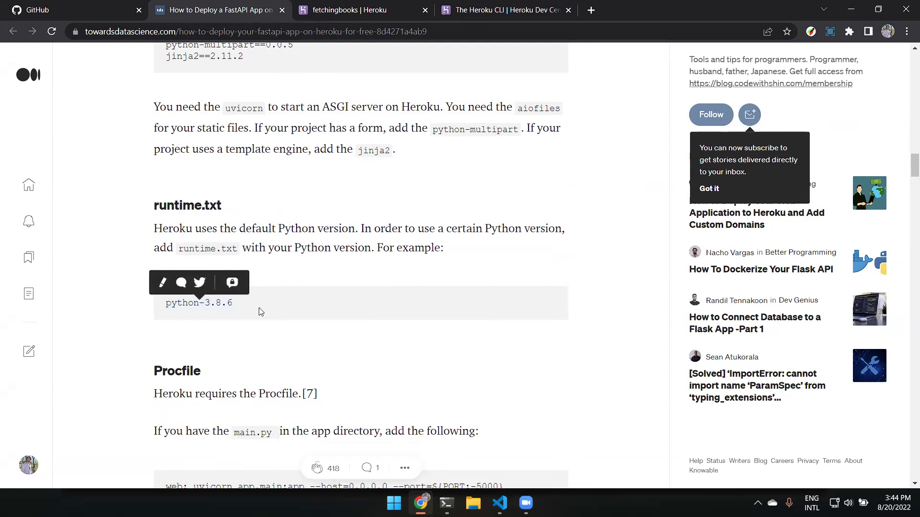
double_click(226, 304)
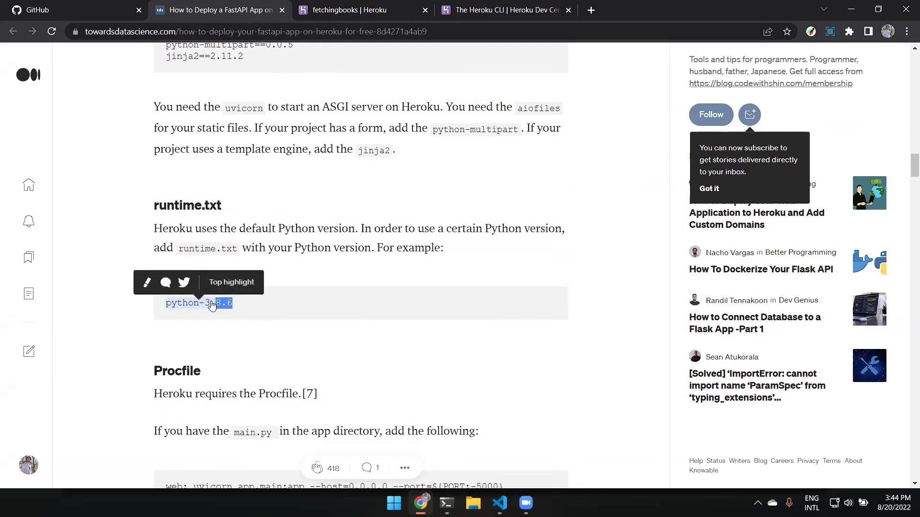
click(248, 321)
scroll(263, 344, up, 8)
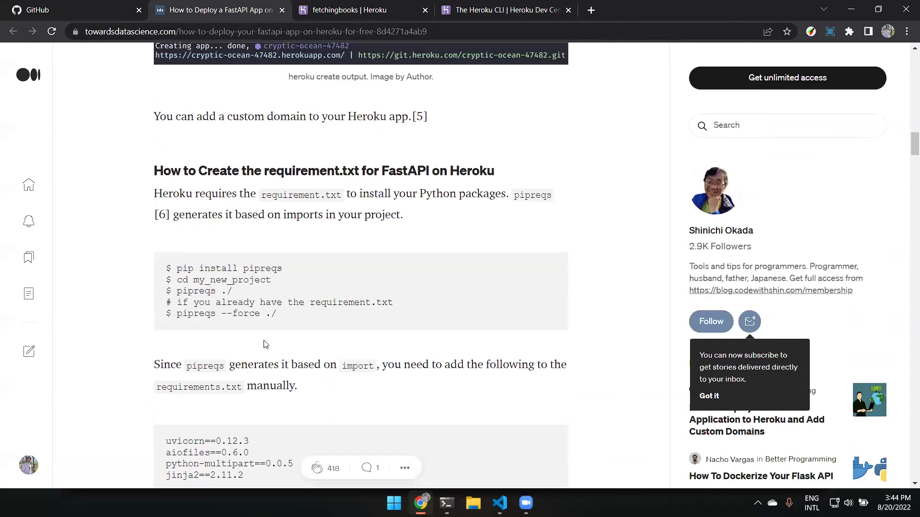
scroll(264, 341, down, 5)
drag(259, 240, 165, 200)
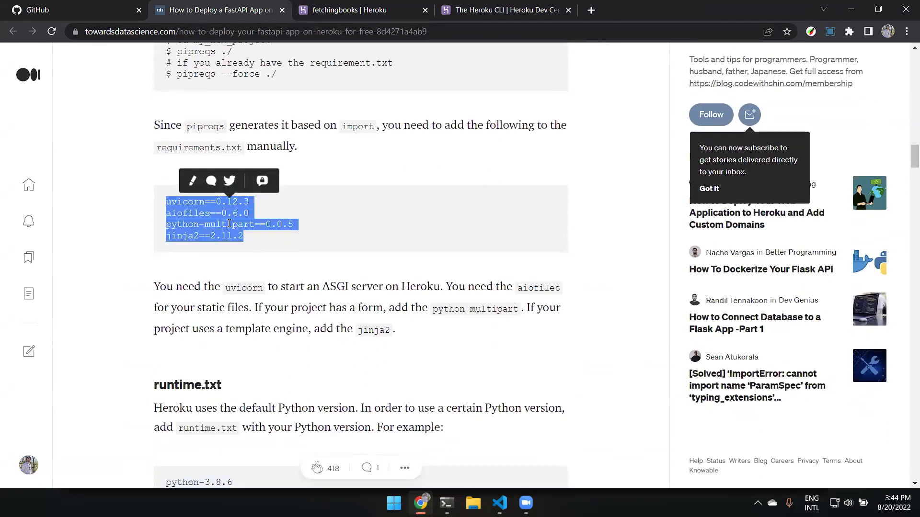
scroll(229, 225, down, 2)
scroll(229, 227, down, 1)
drag(237, 304, 135, 305)
click(335, 351)
scroll(336, 351, down, 2)
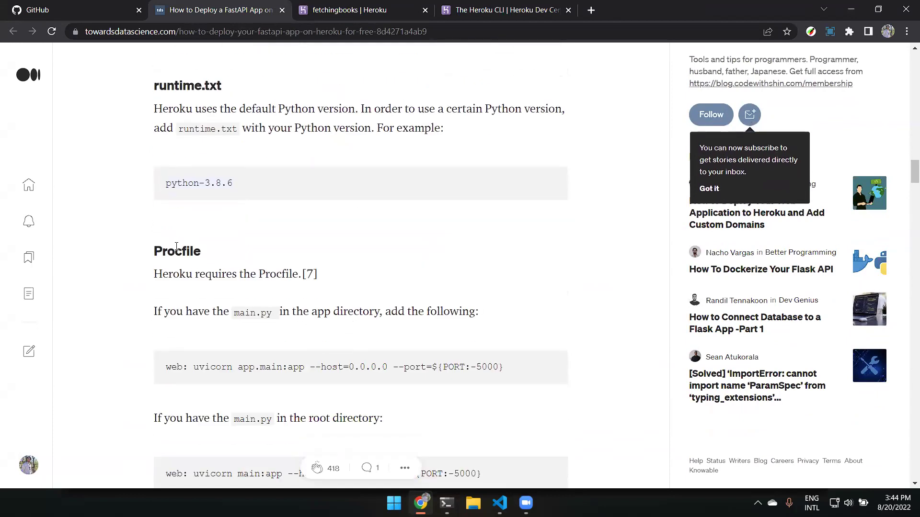
drag(144, 243, 240, 249)
click(492, 312)
scroll(492, 313, down, 1)
drag(492, 312, 165, 309)
click(456, 364)
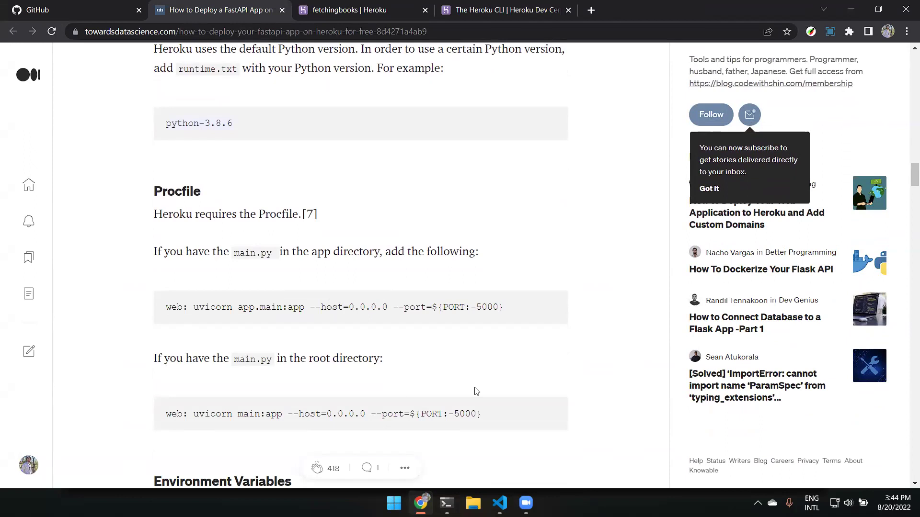
double_click(236, 253)
click(316, 279)
double_click(174, 306)
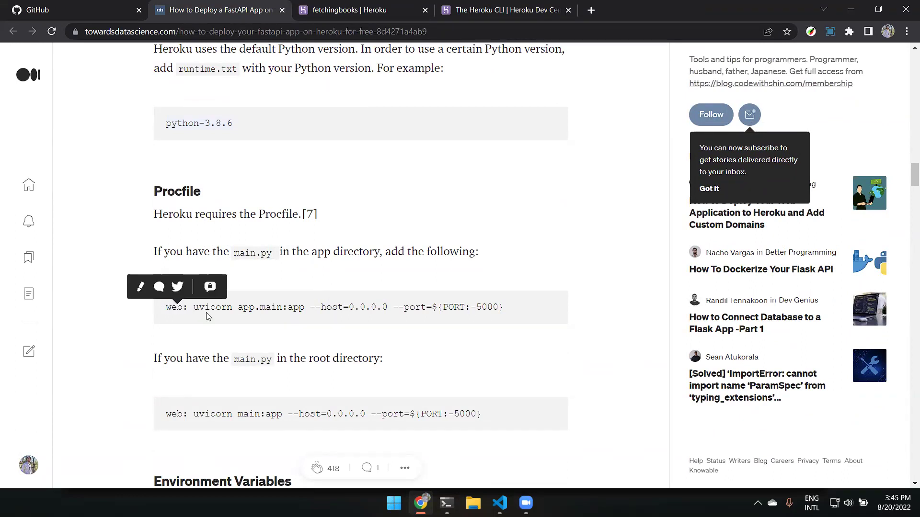
double_click(210, 311)
click(339, 278)
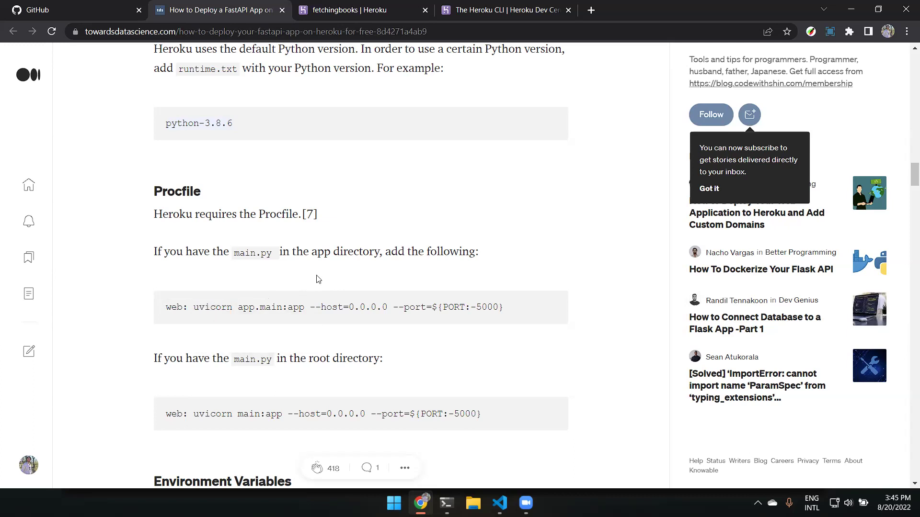
double_click(246, 307)
click(383, 281)
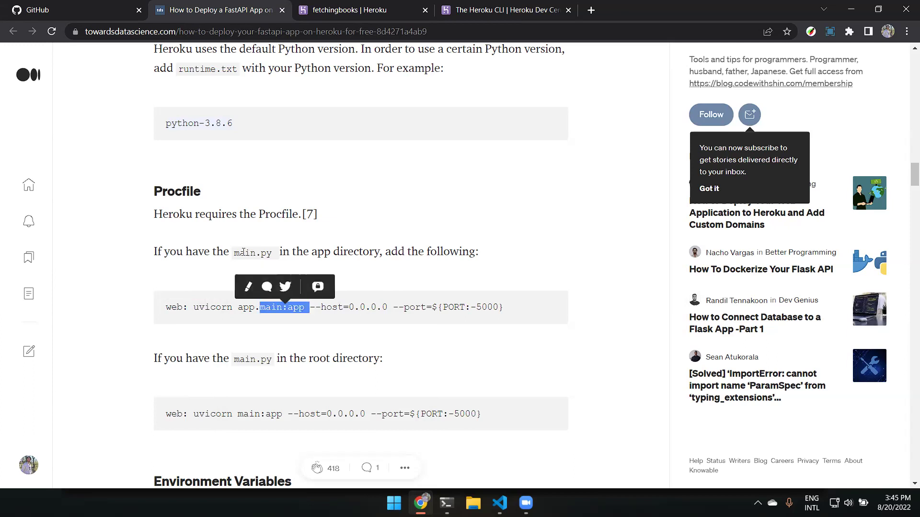
double_click(249, 307)
drag(291, 307, 388, 311)
double_click(300, 309)
double_click(295, 309)
click(341, 319)
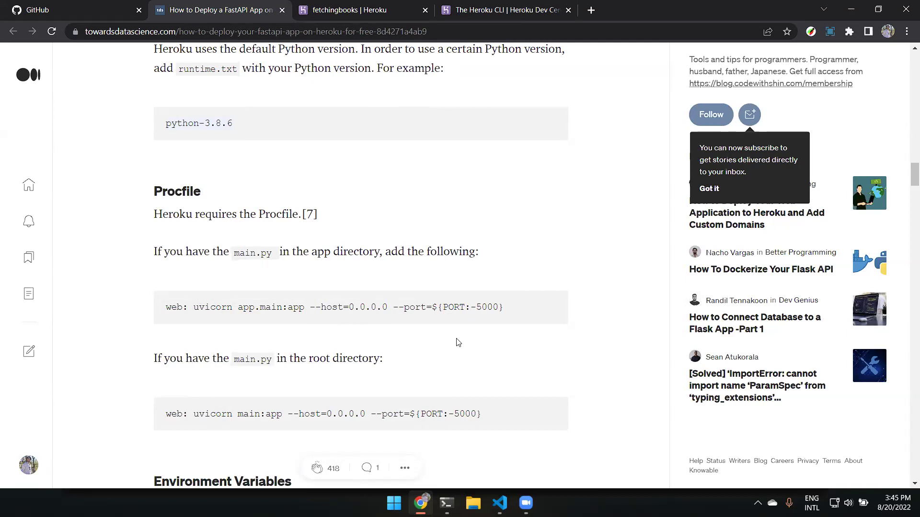
drag(388, 307, 349, 307)
click(529, 297)
click(477, 5)
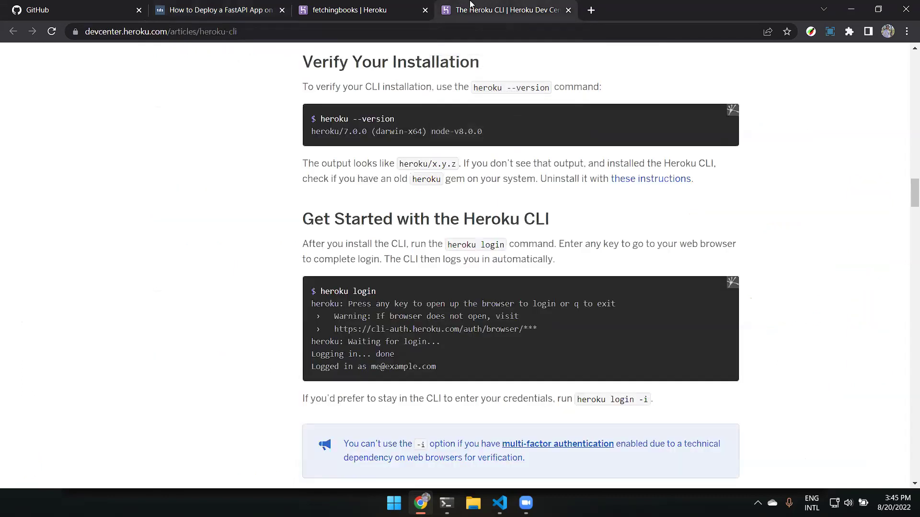
click(294, 4)
click(237, 7)
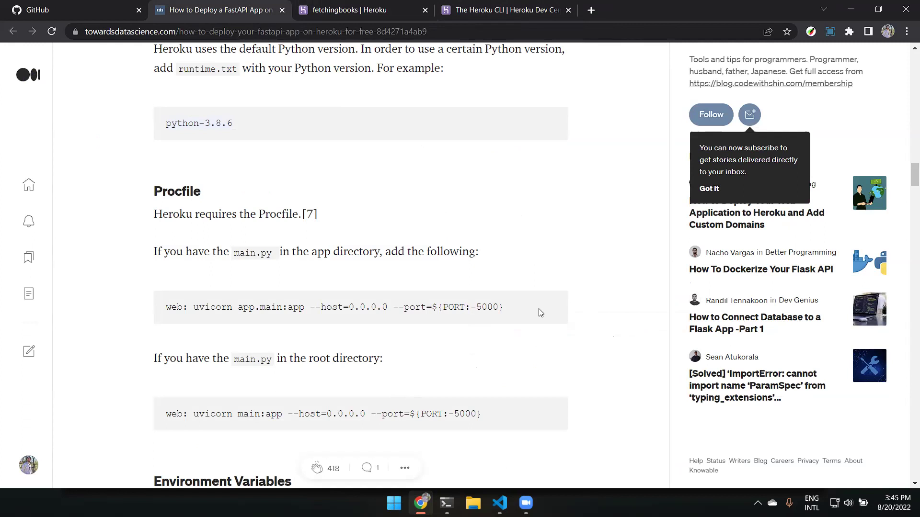
drag(393, 307, 348, 307)
click(375, 320)
drag(386, 307, 507, 309)
click(387, 307)
click(396, 319)
click(418, 322)
click(516, 313)
click(492, 321)
double_click(449, 307)
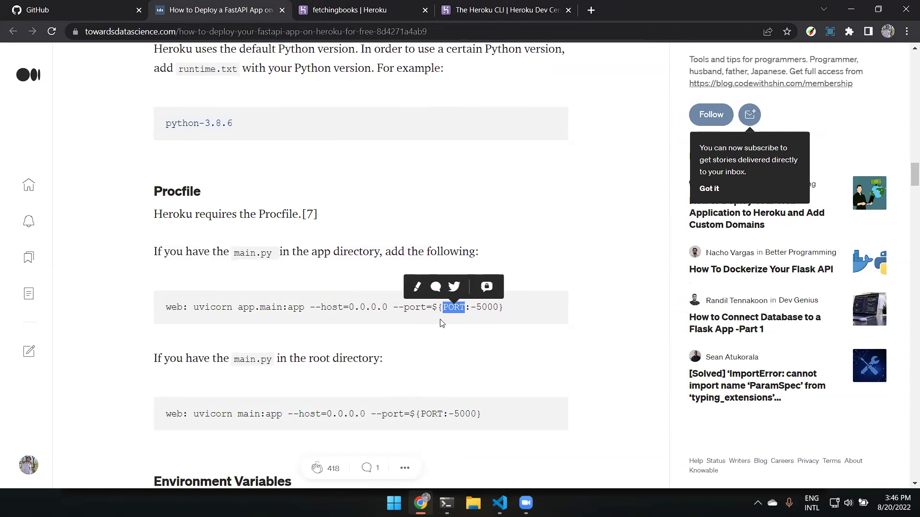
click(432, 314)
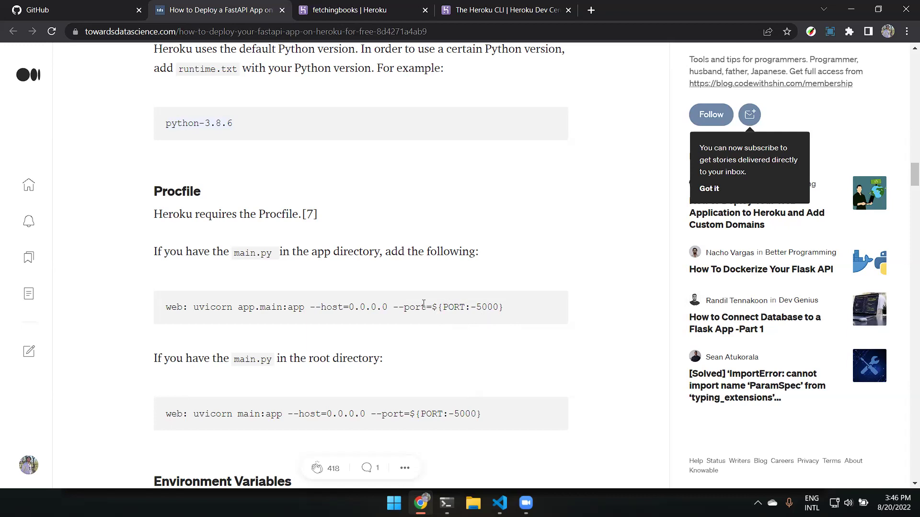
double_click(454, 307)
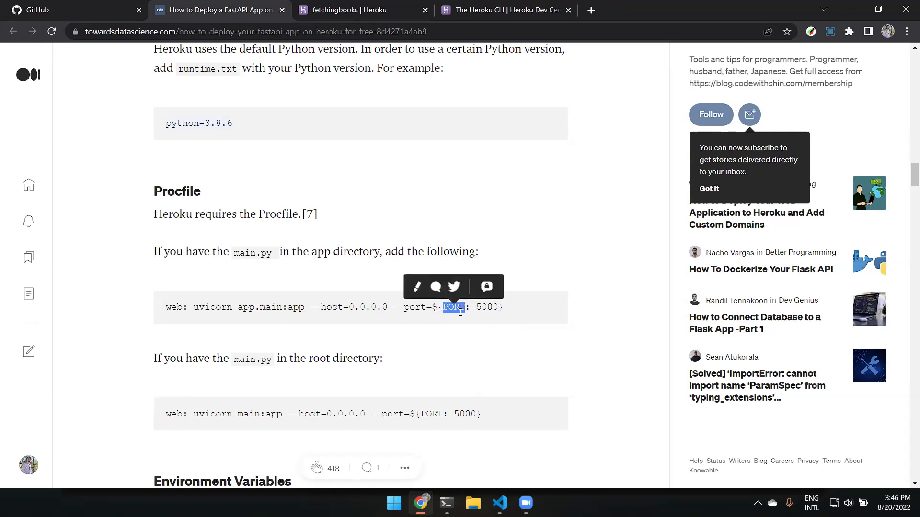
click(519, 314)
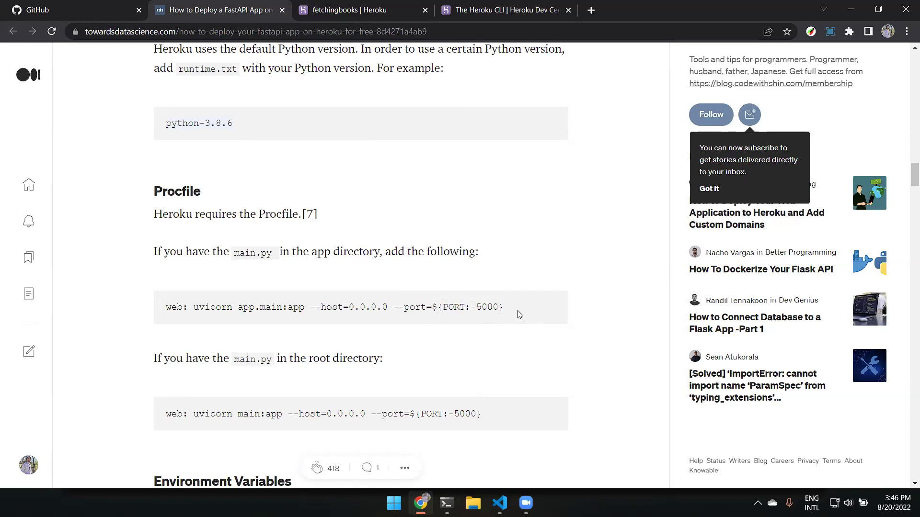
double_click(484, 305)
click(526, 314)
drag(484, 309, 532, 312)
click(530, 311)
scroll(510, 302, down, 3)
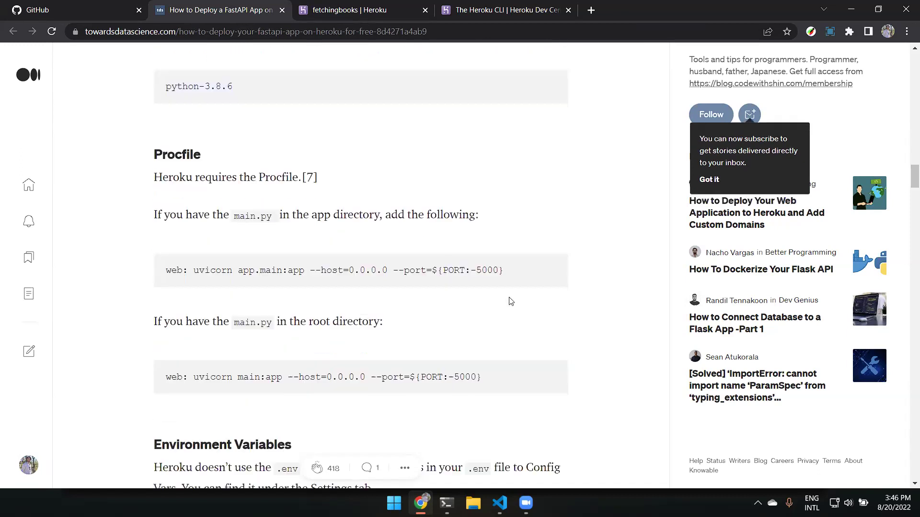
drag(503, 188, 465, 191)
click(467, 192)
double_click(489, 189)
click(512, 199)
click(512, 198)
double_click(484, 188)
click(481, 201)
drag(470, 188, 498, 187)
click(489, 188)
double_click(490, 188)
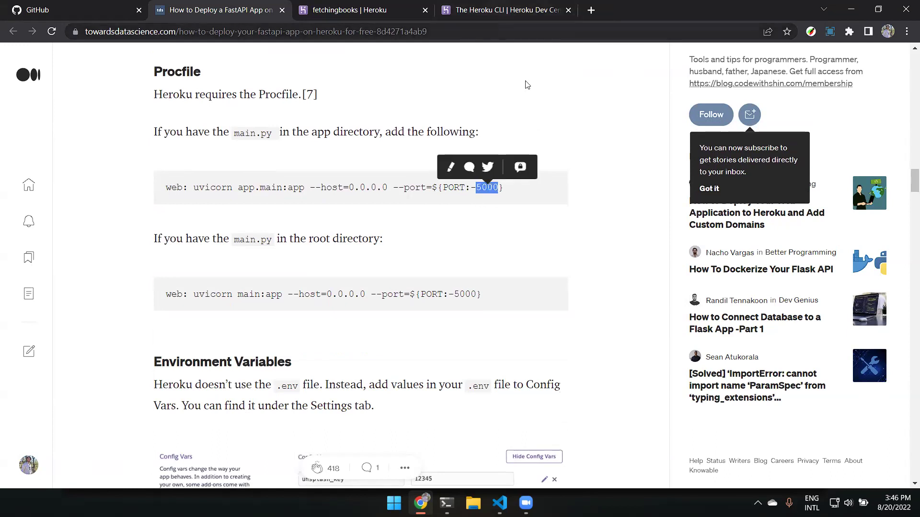
click(524, 182)
drag(498, 187, 166, 188)
click(522, 198)
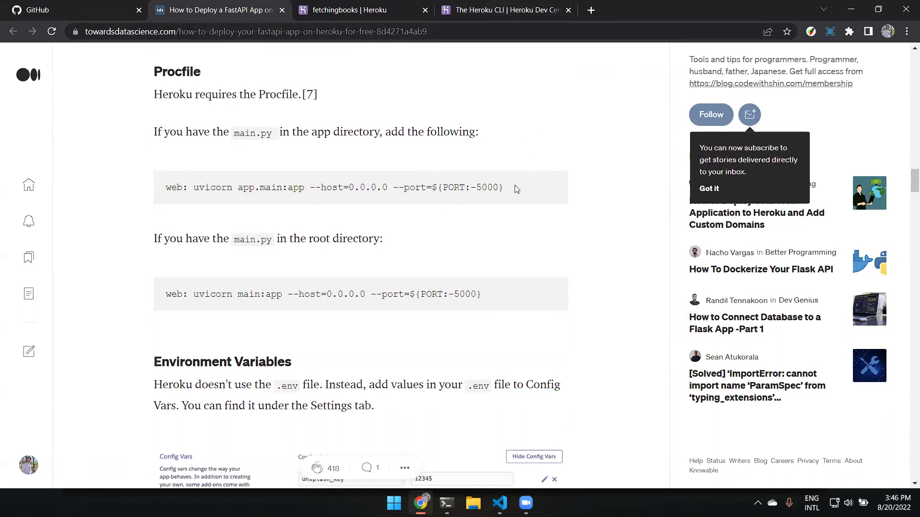
double_click(452, 188)
click(460, 188)
double_click(460, 188)
double_click(486, 188)
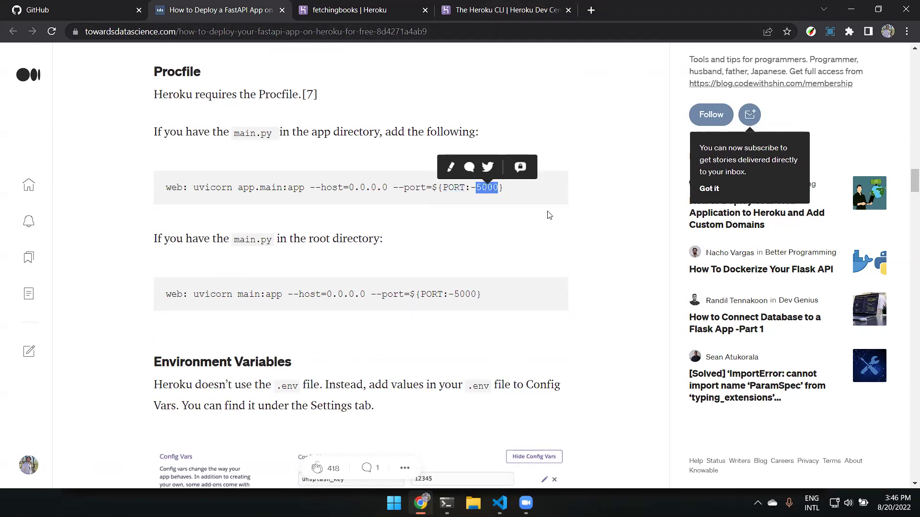
click(469, 293)
drag(135, 242, 392, 239)
click(405, 250)
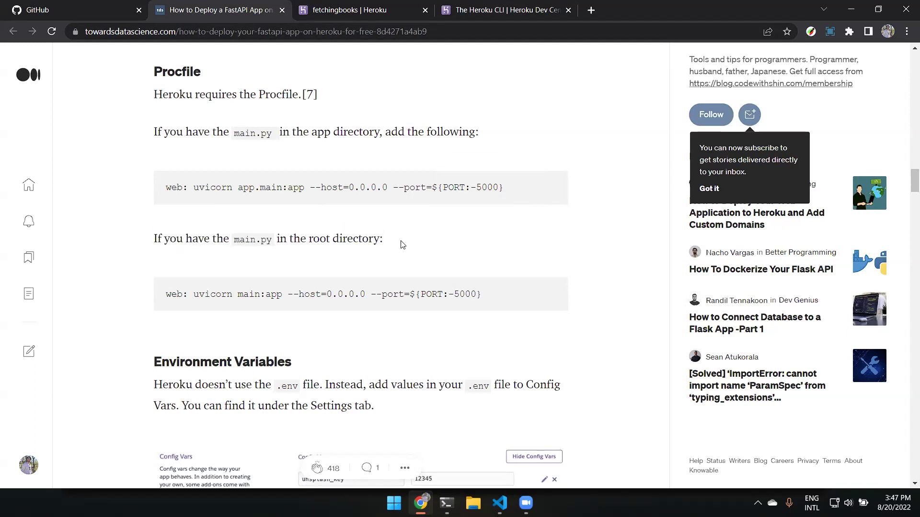
Create an app folder in the cursoPython project root.
click(499, 503)
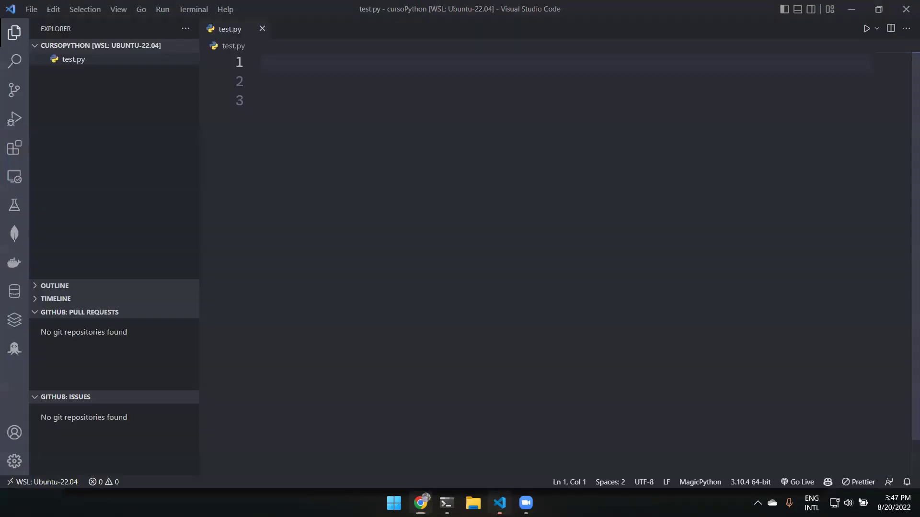
click(111, 113)
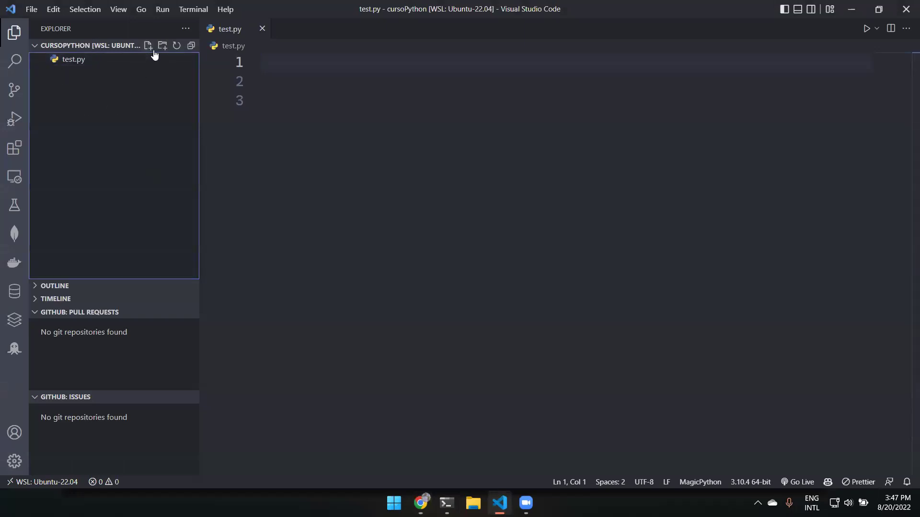
click(163, 48)
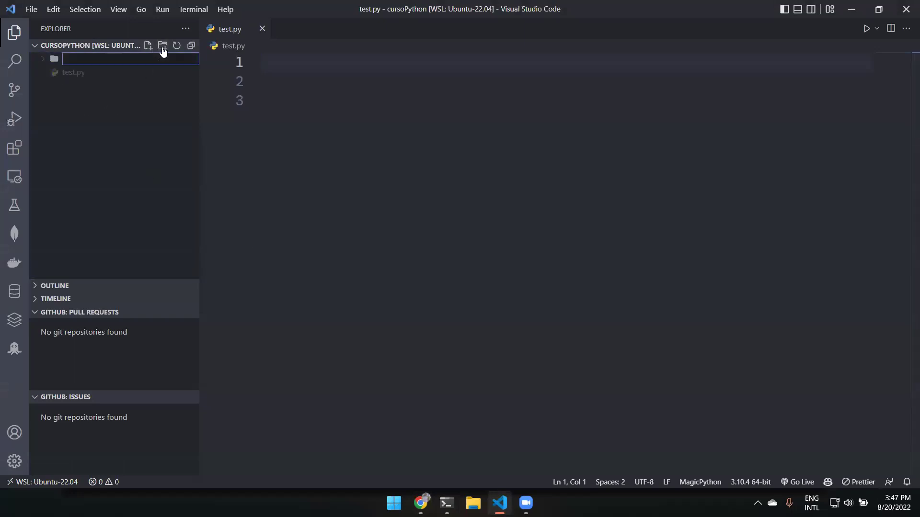
text(app)
key(Return)
Add an empty main.py, move it to the project root, and select the article's root-directory start command.
click(161, 50)
click(147, 45)
text(main.py)
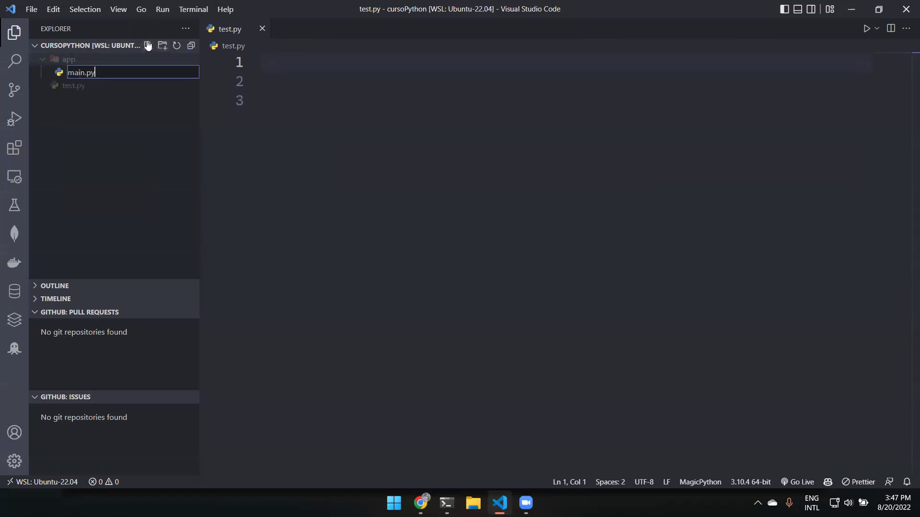
key(Return)
click(116, 144)
drag(79, 76, 78, 124)
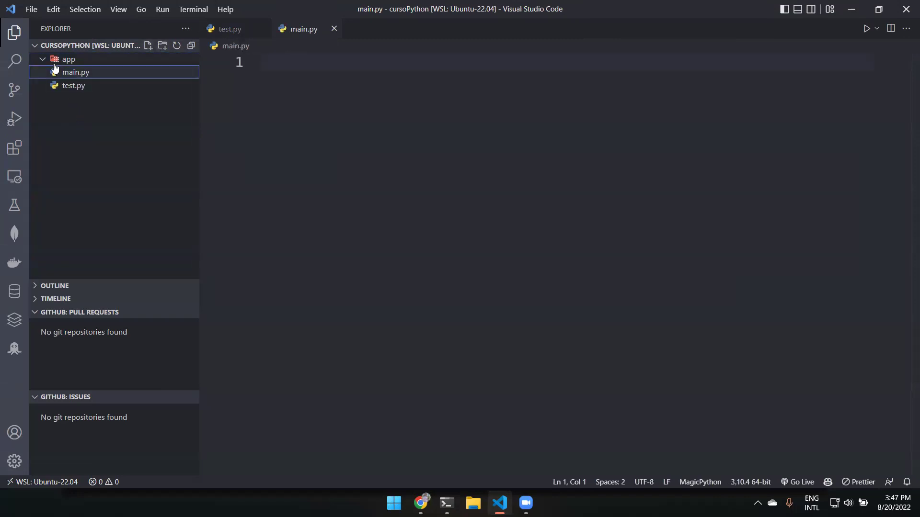
click(42, 59)
key(alt+Tab)
drag(514, 307, 165, 294)
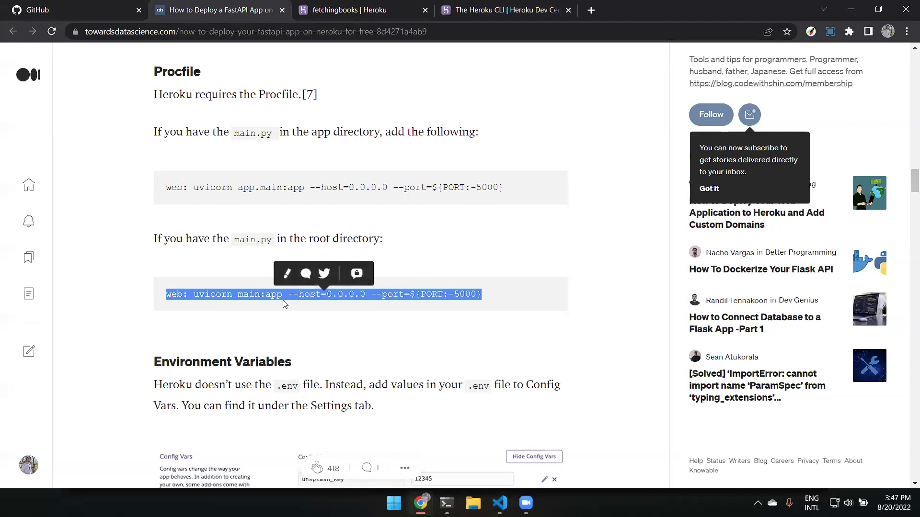
Highlight the article's app-directory and root-directory start commands, including main:app.
click(246, 189)
drag(253, 186, 264, 187)
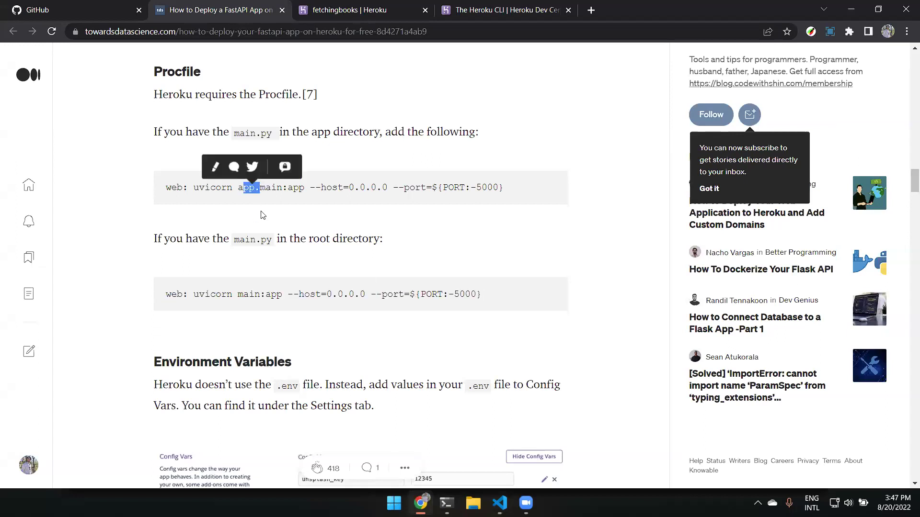
double_click(257, 294)
triple_click(393, 294)
click(276, 330)
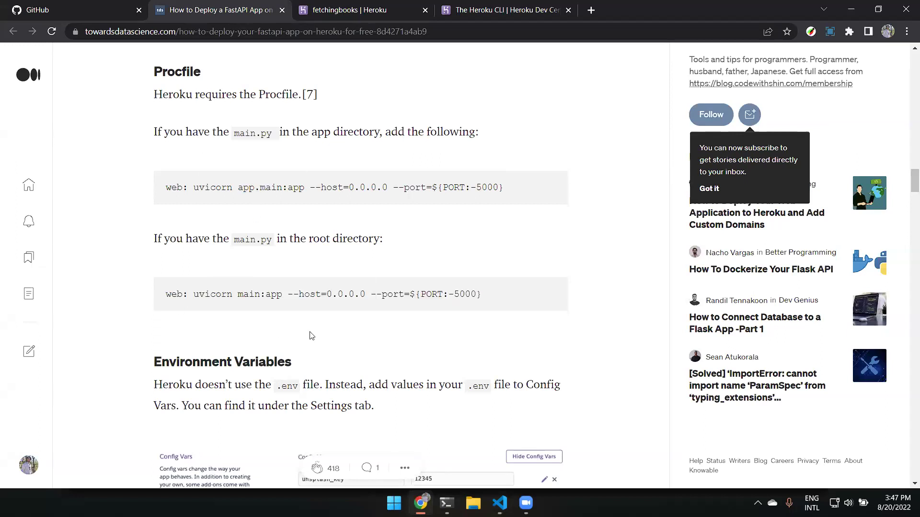
scroll(441, 277, down, 4)
scroll(441, 277, up, 3)
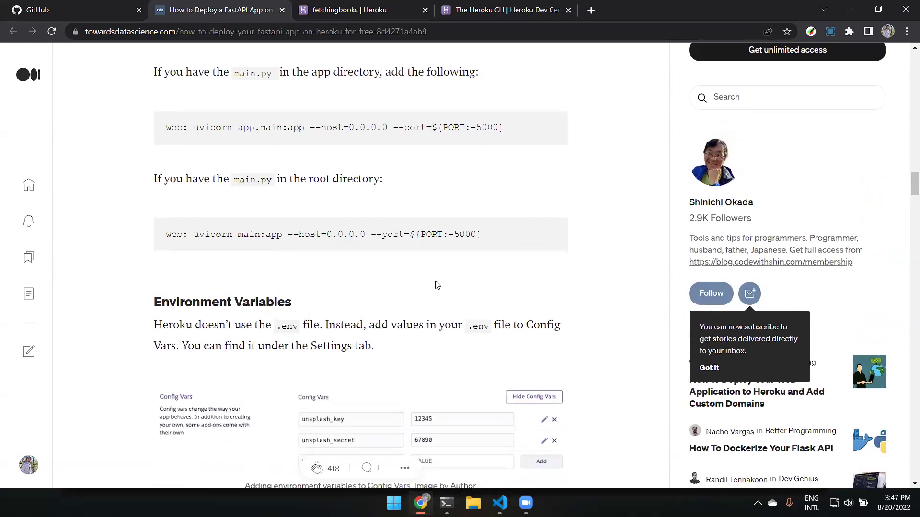
scroll(436, 285, up, 4)
drag(153, 190, 263, 201)
click(342, 223)
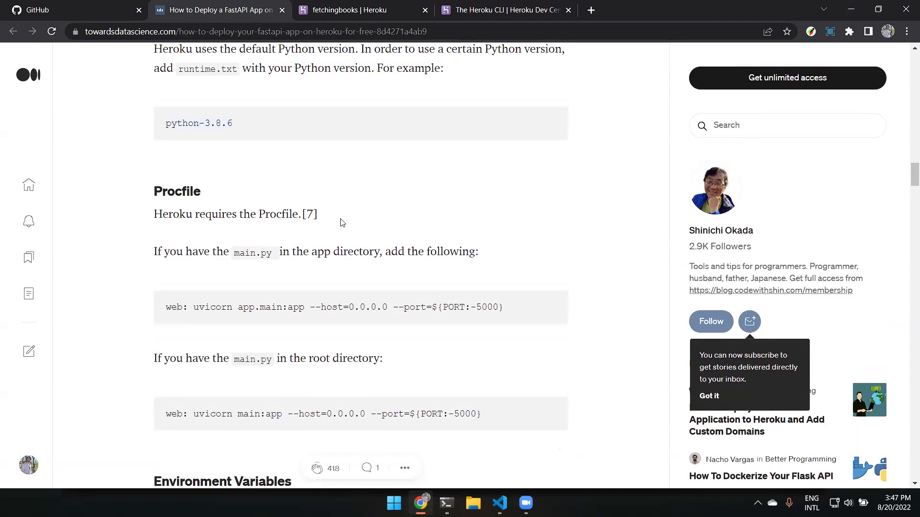
Compare main.py in VS Code with the article and highlight the Procfile heading.
key(alt+Tab)
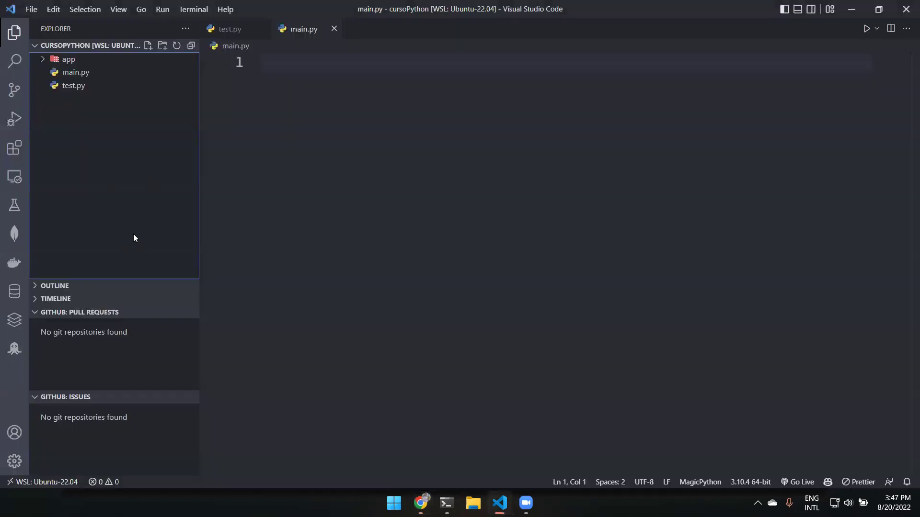
key(alt+Tab)
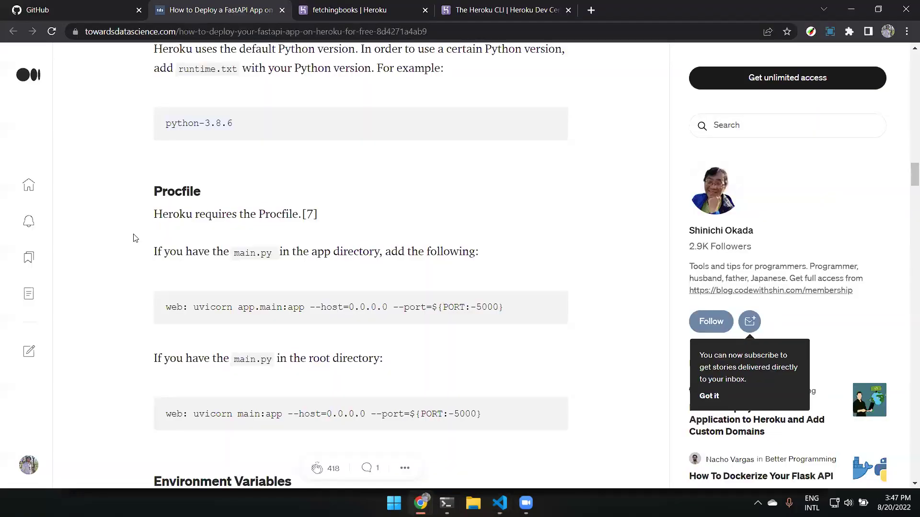
scroll(276, 267, up, 3)
scroll(249, 254, down, 3)
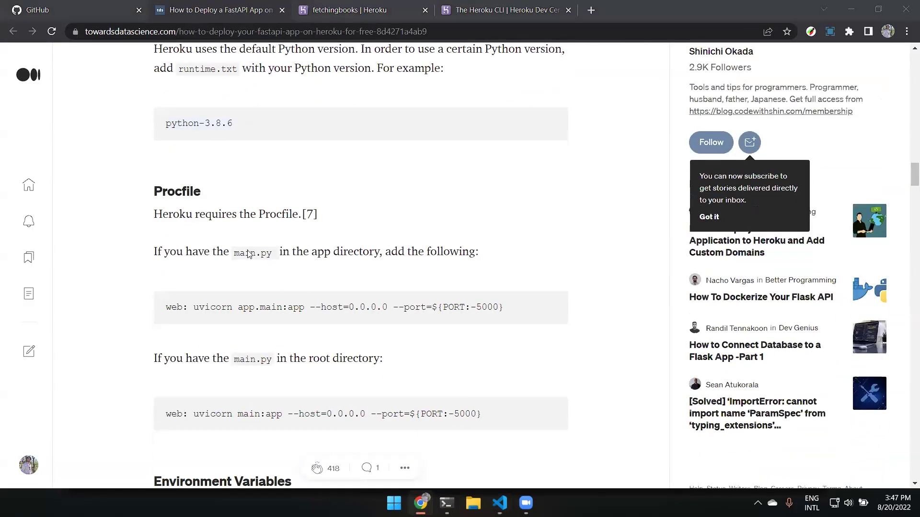
key(alt+Tab)
key(alt+Tab)
drag(155, 192, 222, 198)
scroll(222, 198, up, 1)
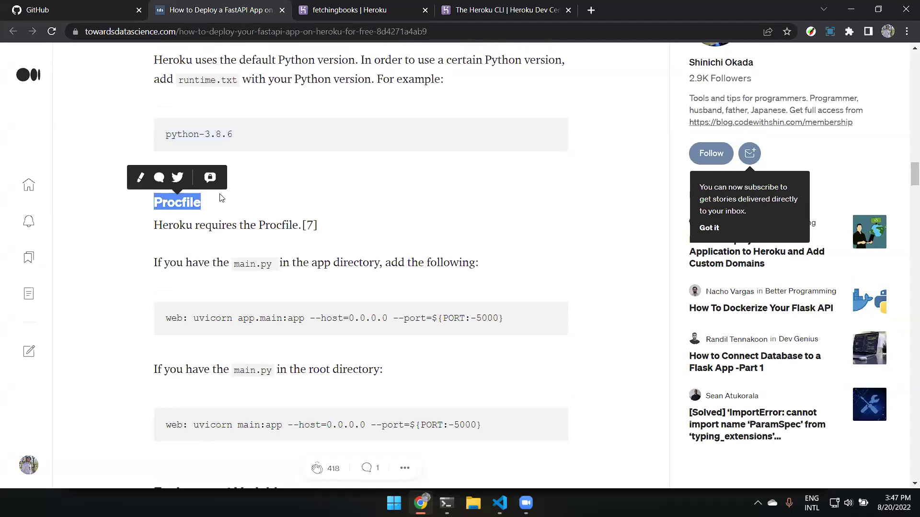
scroll(150, 261, up, 5)
Highlight the requirements.txt section listing uvicorn, aiofiles, python-multipart and jinja2.
drag(150, 262, 259, 267)
scroll(259, 267, up, 10)
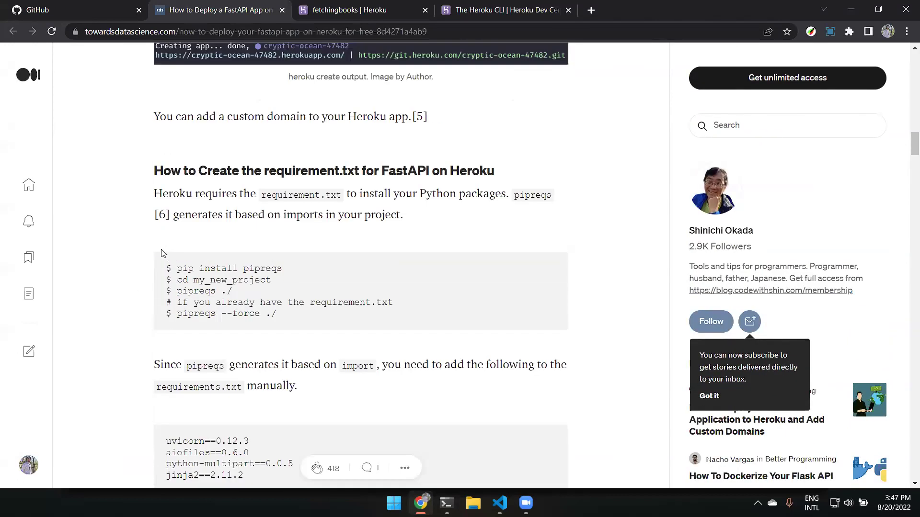
scroll(158, 297, down, 1)
drag(156, 327, 249, 326)
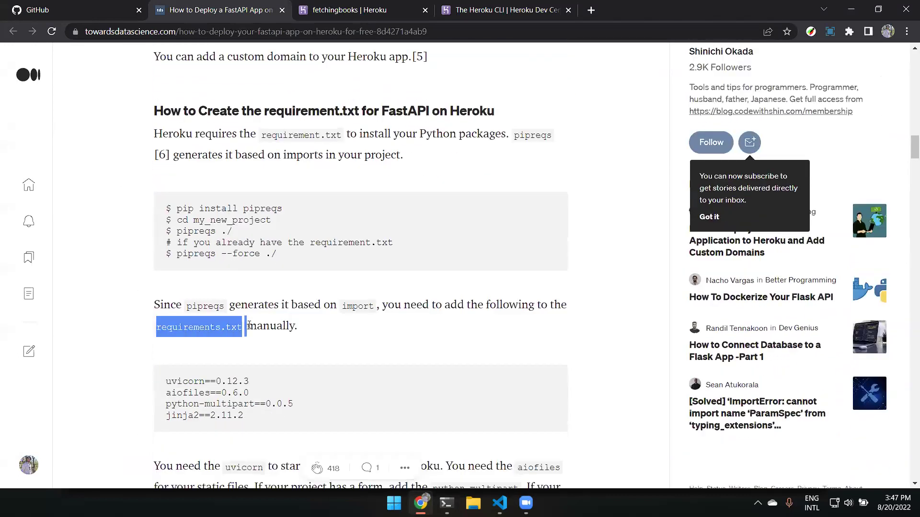
click(335, 343)
scroll(335, 343, up, 5)
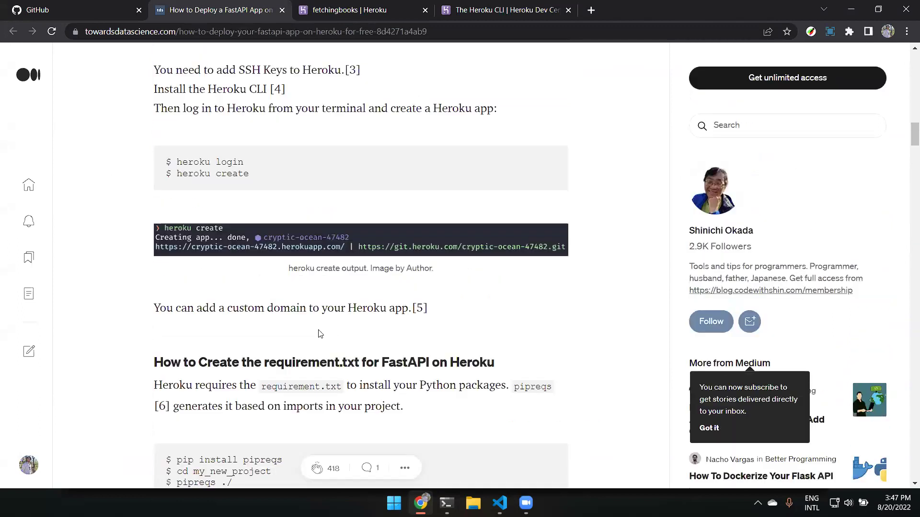
scroll(319, 332, up, 6)
scroll(313, 314, down, 20)
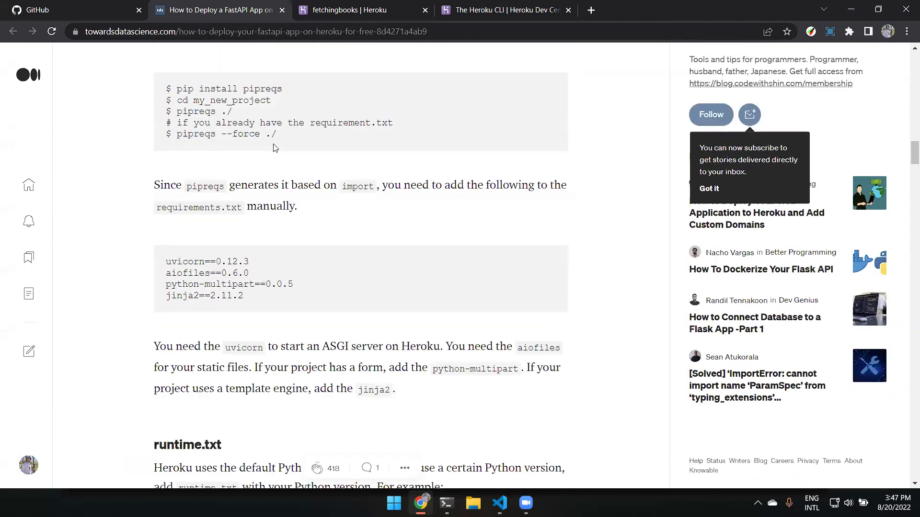
scroll(275, 147, down, 4)
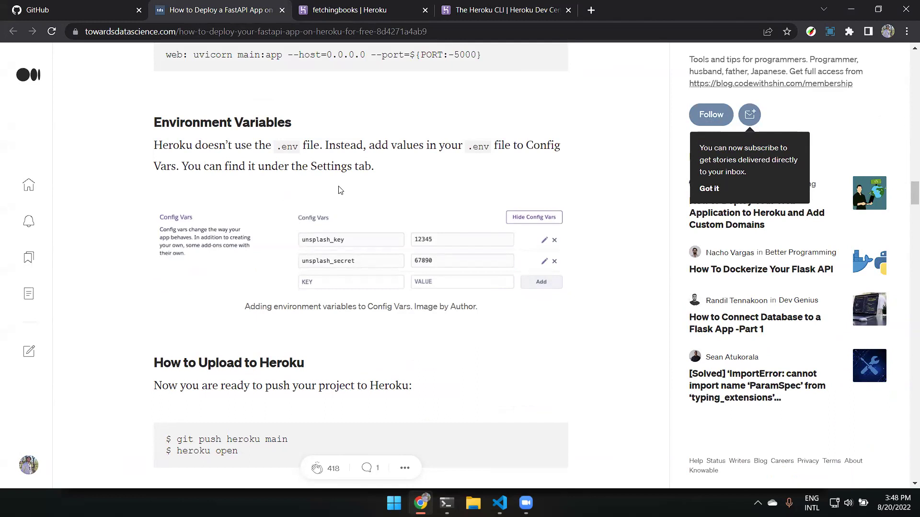
Highlight the .env mention under Environment Variables, then go to the Heroku CLI documentation tab.
drag(272, 146, 300, 147)
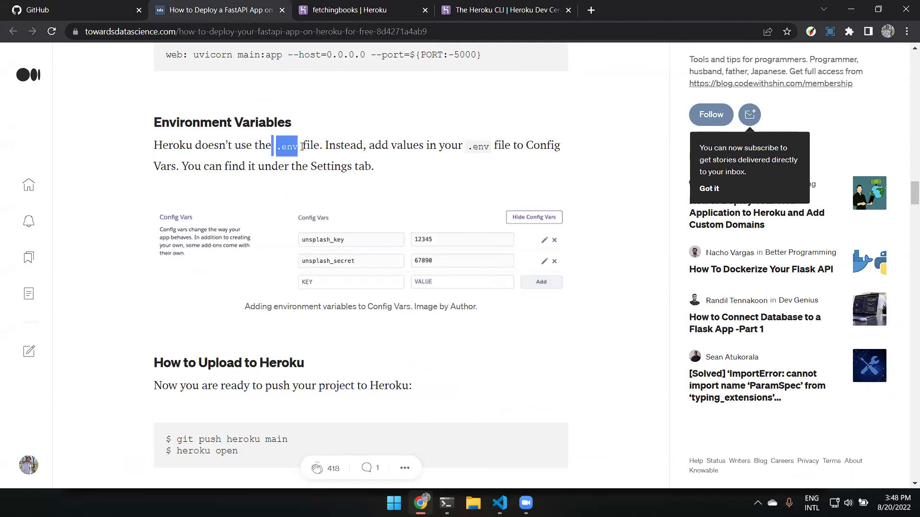
click(420, 173)
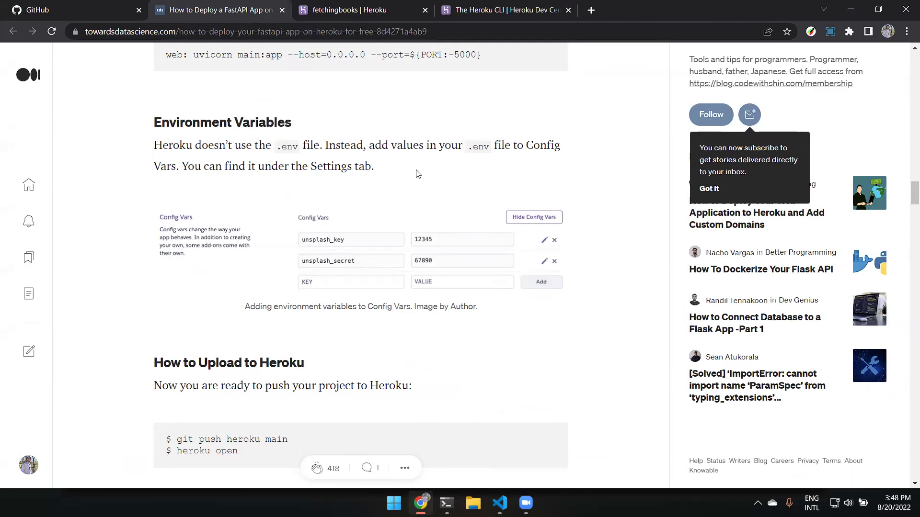
key(alt+Tab)
key(alt+Tab)
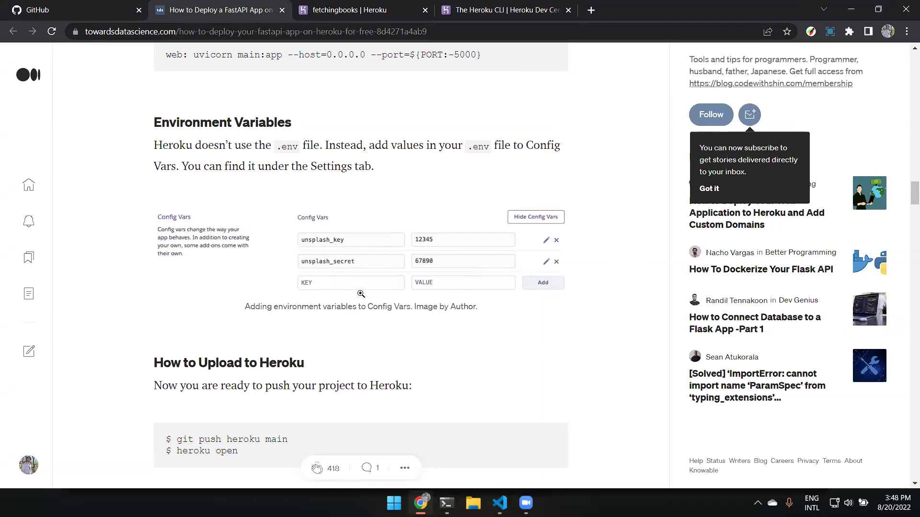
click(551, 10)
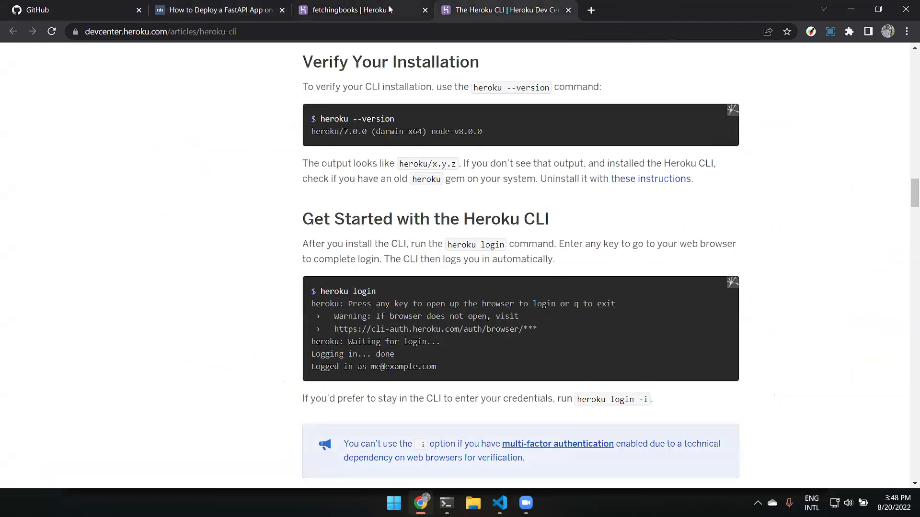
Open the fetchingbooks app's Settings tab and view its Config Vars.
click(390, 9)
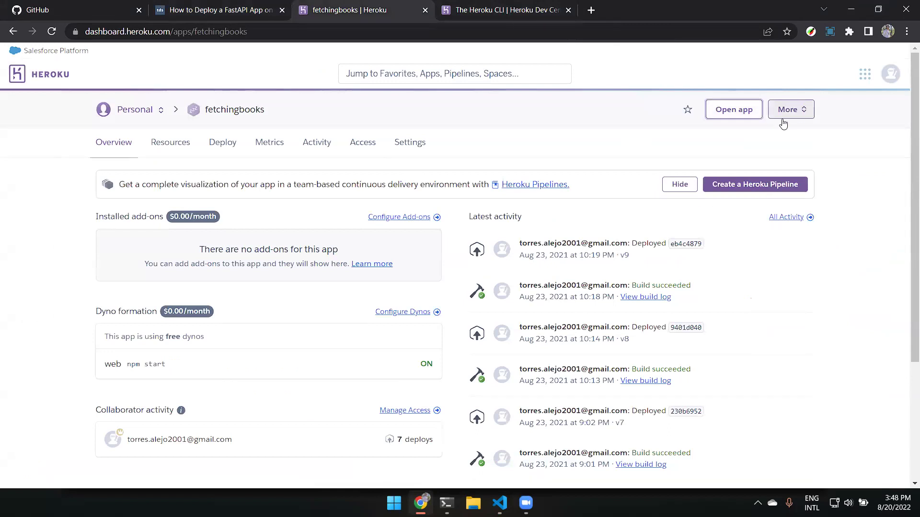
click(410, 149)
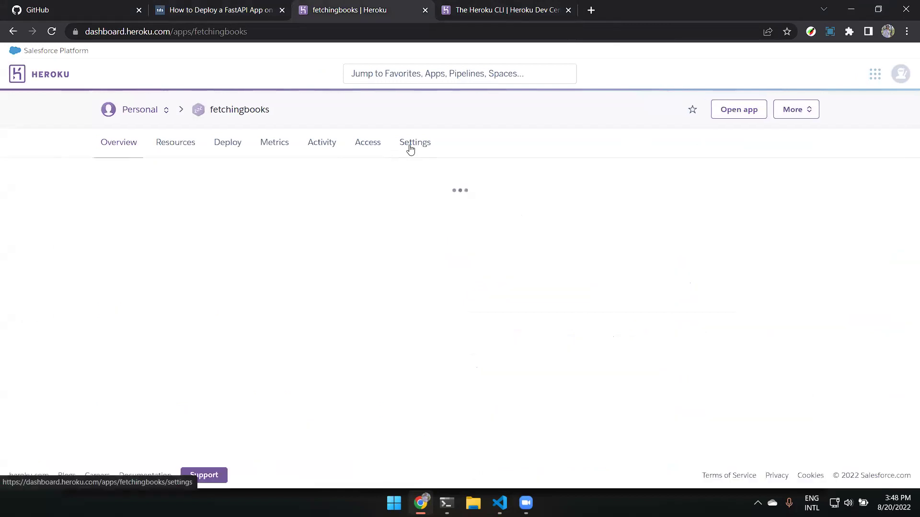
scroll(410, 146, down, 6)
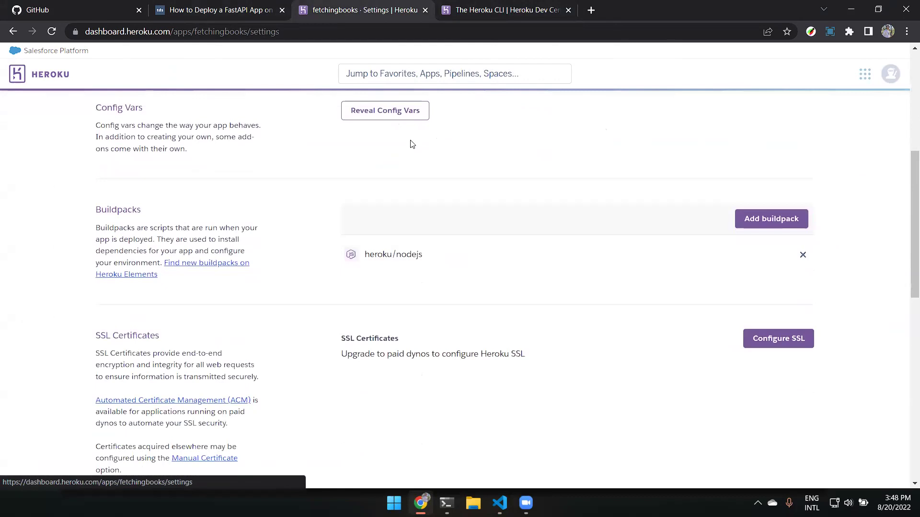
drag(124, 136, 269, 144)
click(269, 143)
Scroll through the heroku/nodejs buildpack, SSL Certificates and Domains sections, then back up.
scroll(271, 145, down, 7)
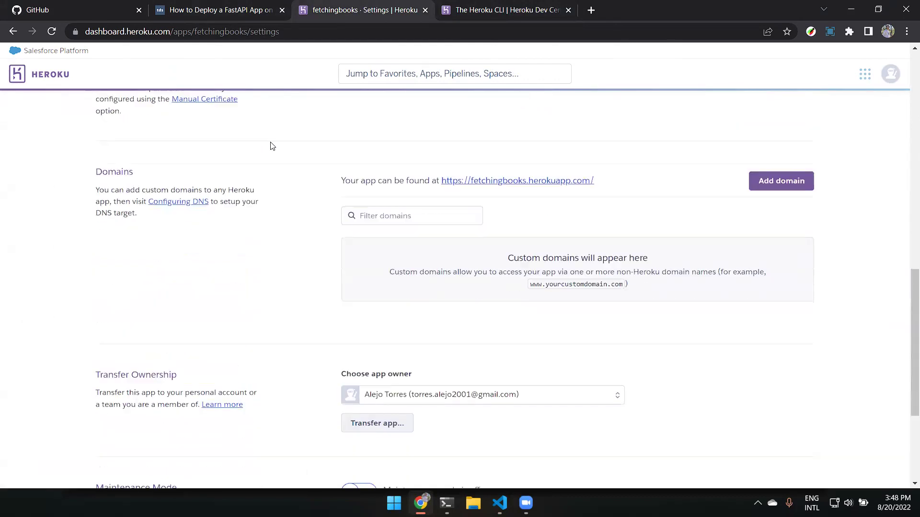
scroll(271, 146, down, 4)
scroll(271, 145, up, 9)
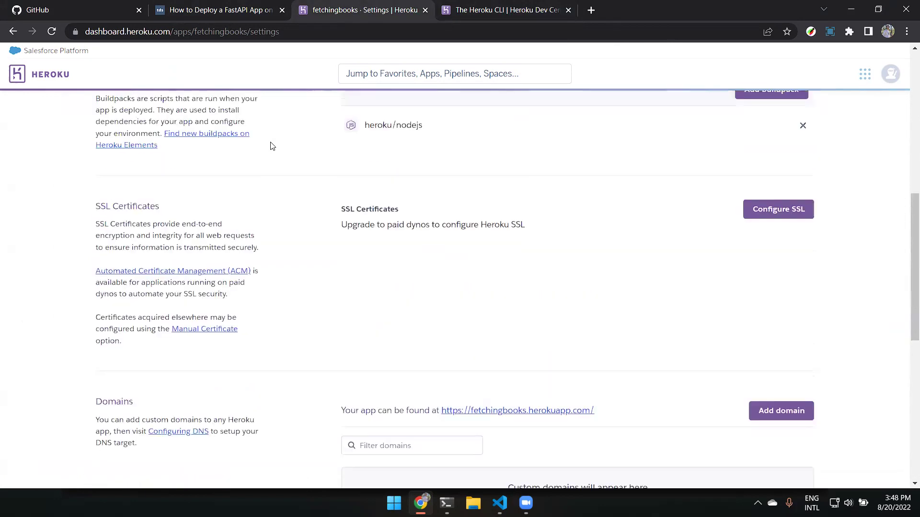
scroll(271, 145, up, 7)
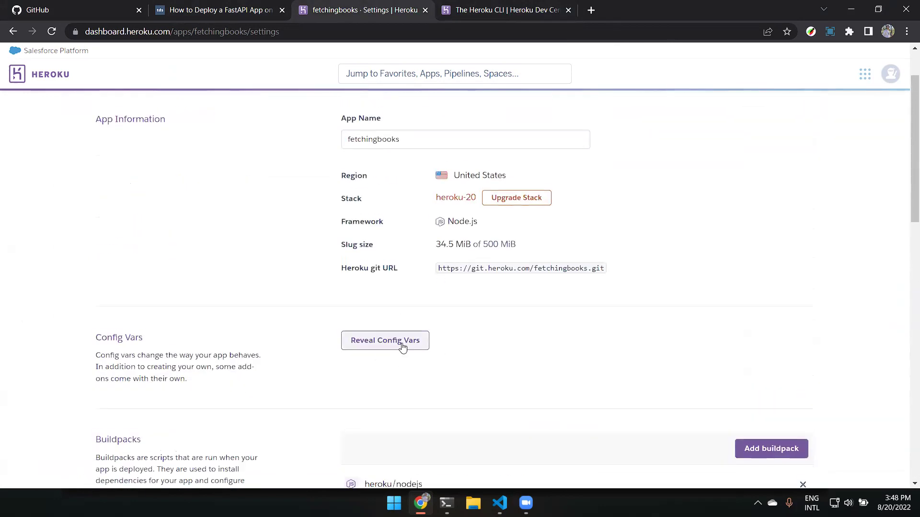
scroll(401, 282, down, 2)
scroll(401, 281, down, 4)
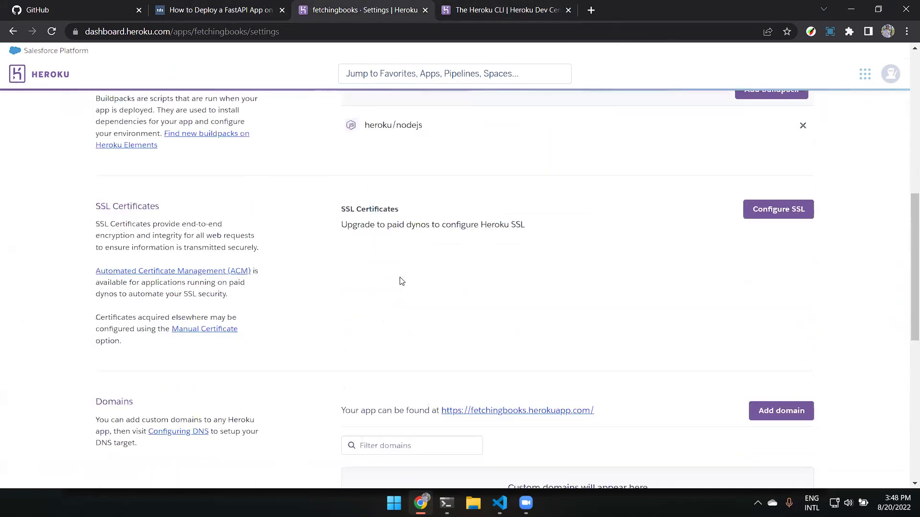
scroll(417, 290, up, 1)
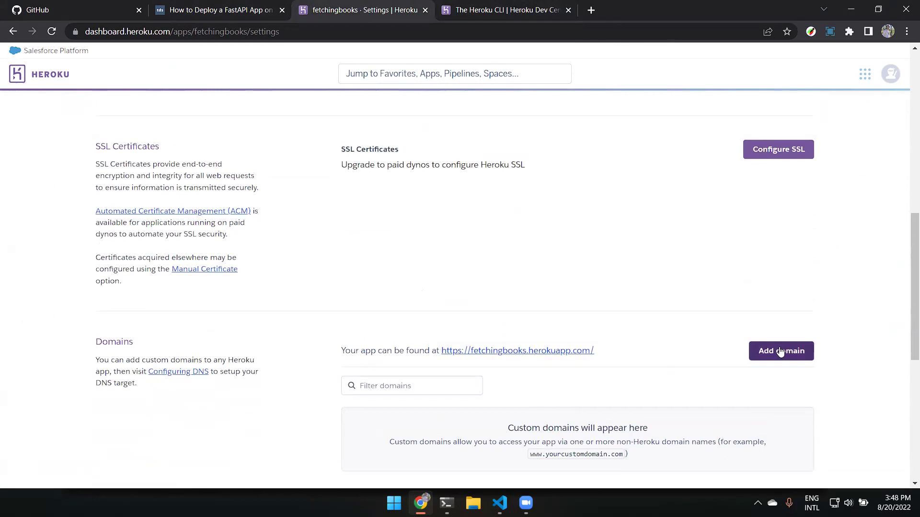
scroll(769, 348, up, 4)
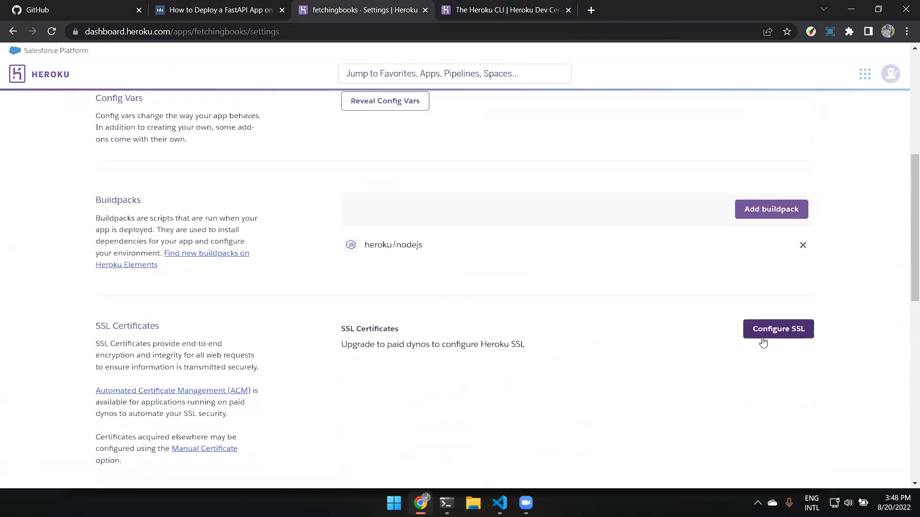
scroll(687, 351, up, 6)
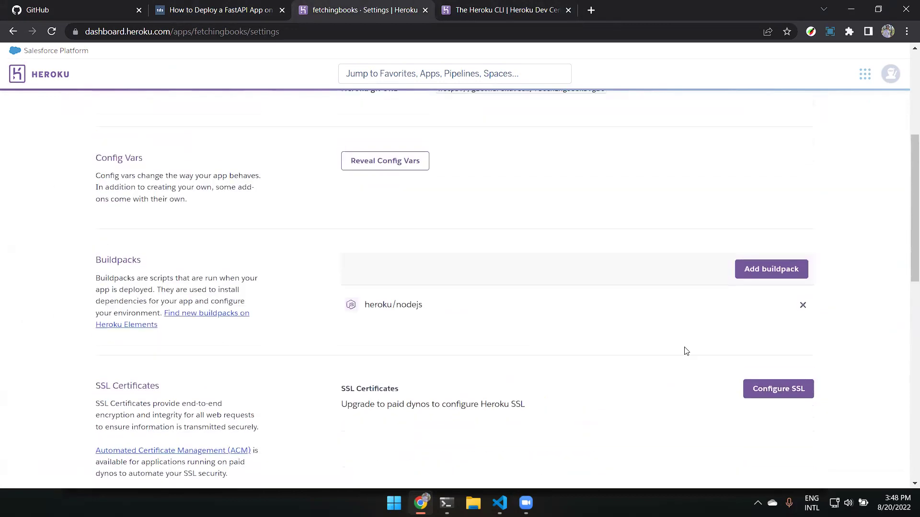
scroll(686, 351, up, 1)
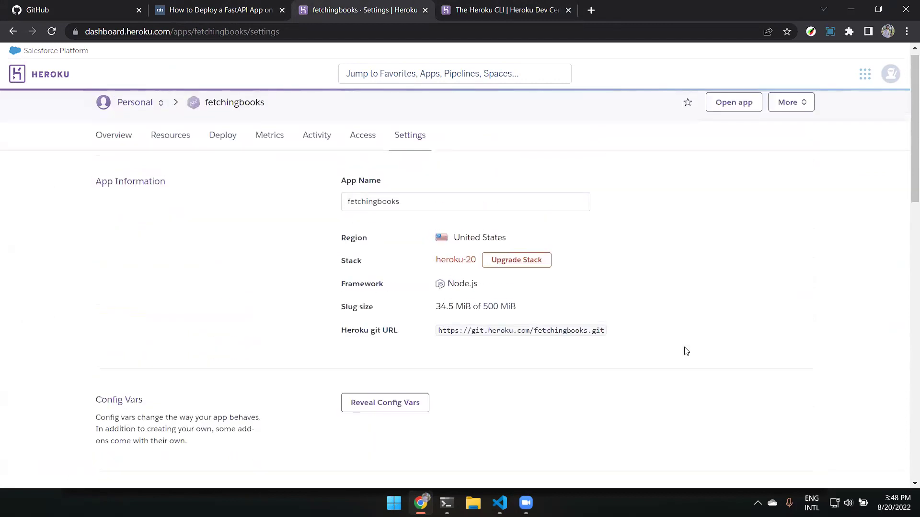
key(alt+Tab)
key(alt+Tab)
Highlight the article's How to Upload to Heroku heading and the git push heroku main command.
click(242, 9)
scroll(359, 235, down, 3)
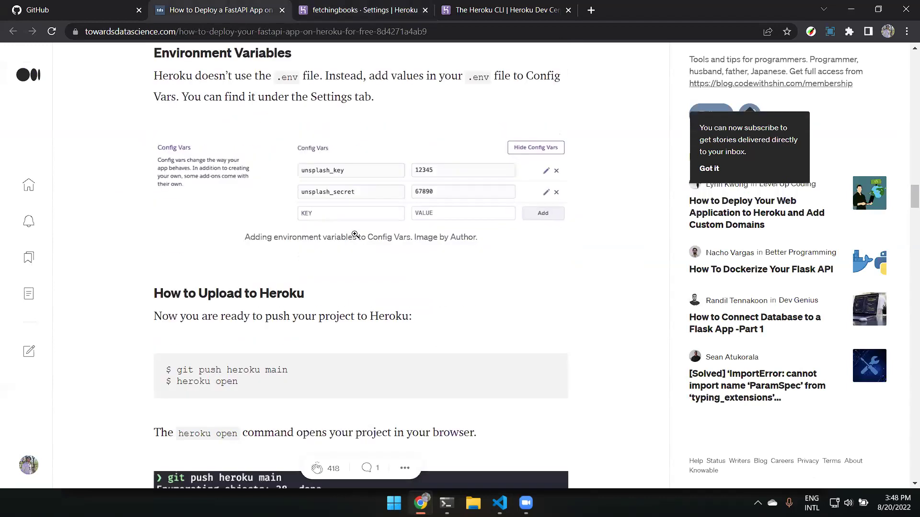
scroll(362, 231, up, 3)
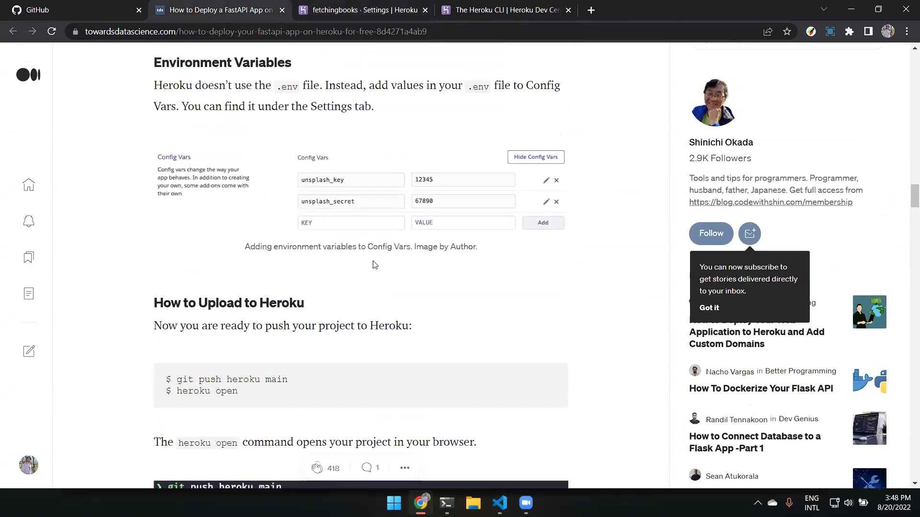
scroll(326, 127, up, 3)
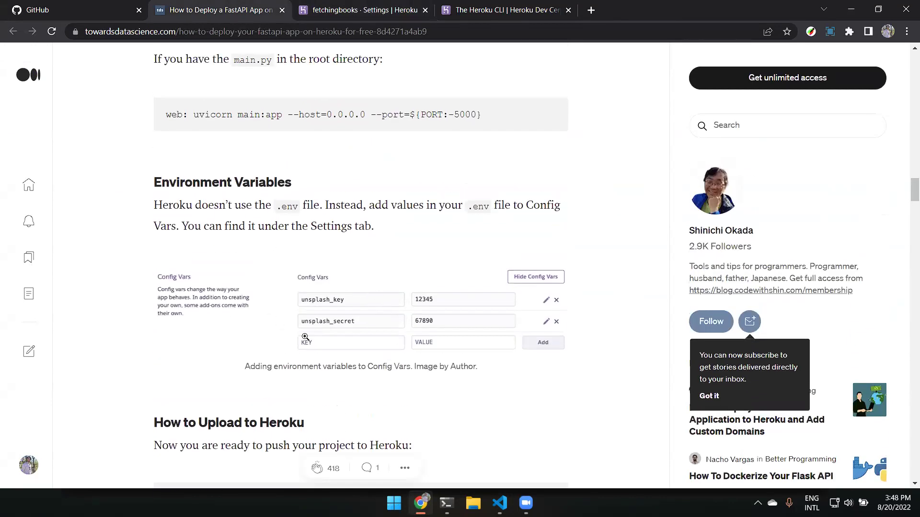
scroll(344, 267, down, 5)
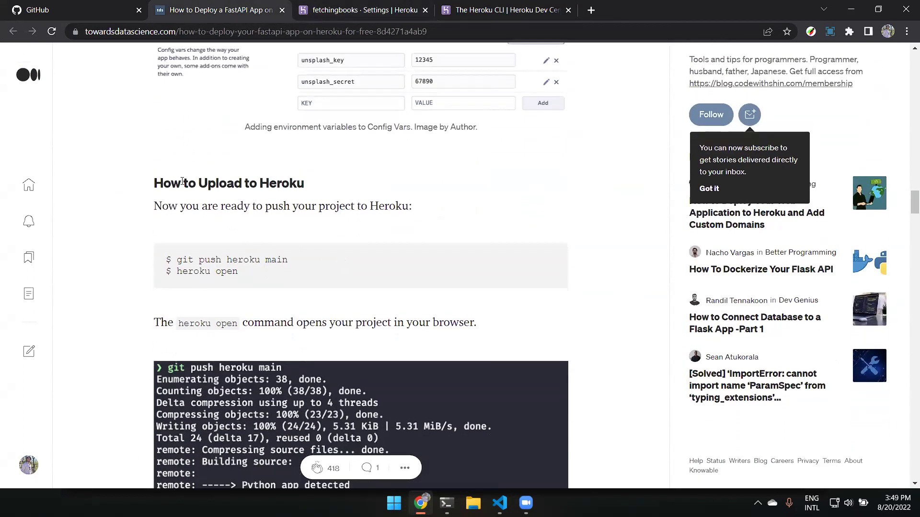
triple_click(182, 181)
scroll(314, 270, up, 7)
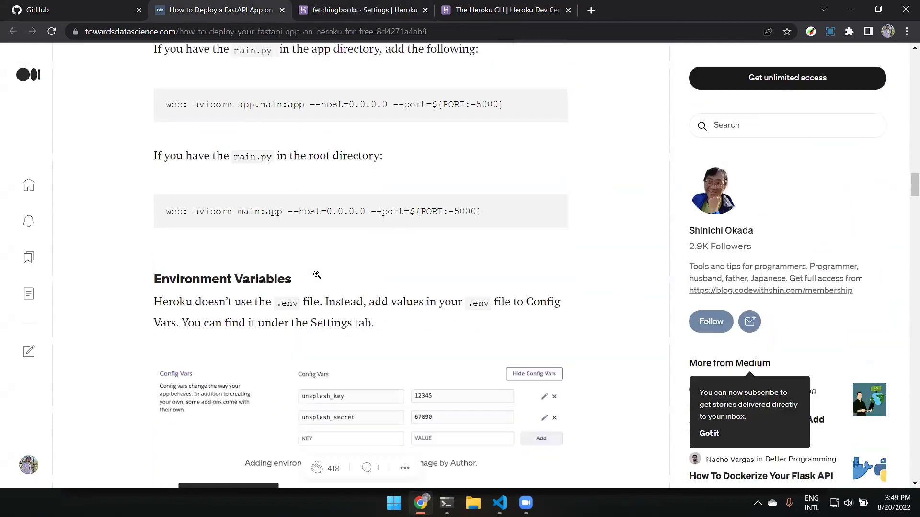
scroll(316, 297, down, 6)
click(312, 324)
drag(286, 320, 177, 320)
click(272, 339)
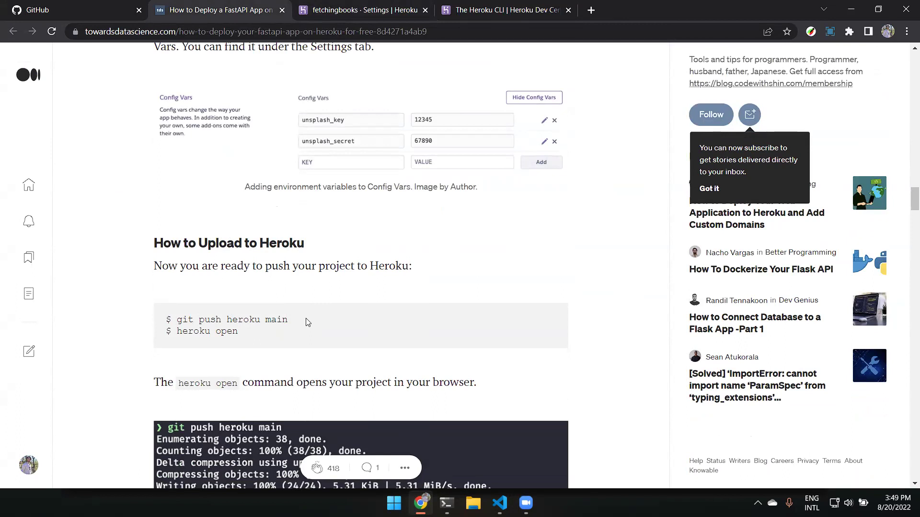
Pick out git push, heroku and the branch name main in the push command.
scroll(297, 321, down, 6)
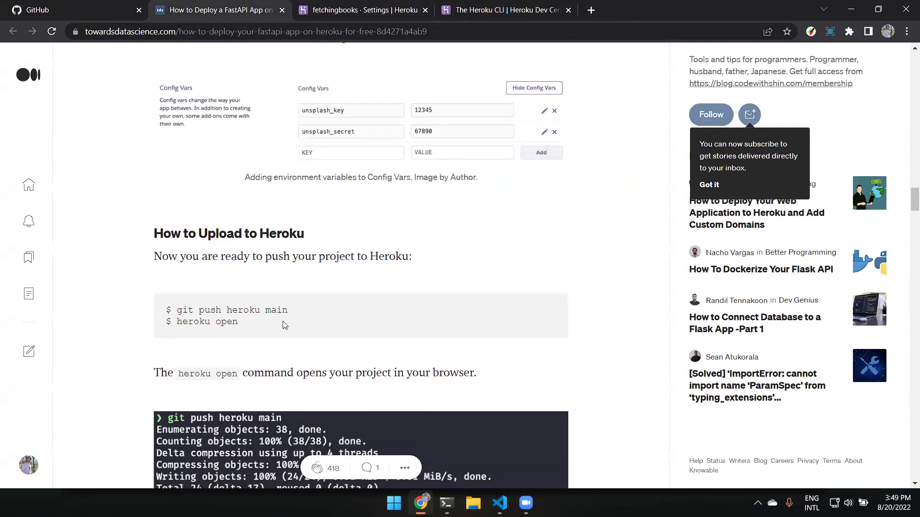
scroll(282, 320, up, 2)
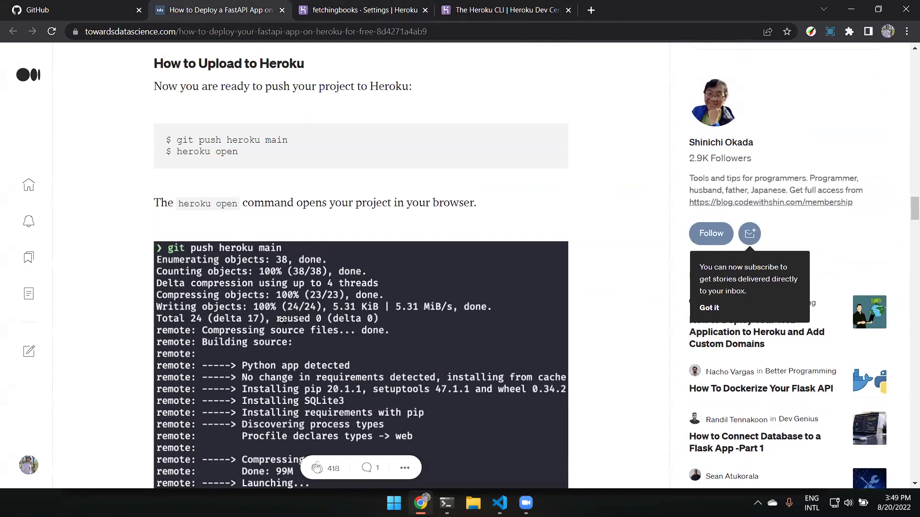
scroll(280, 314, up, 1)
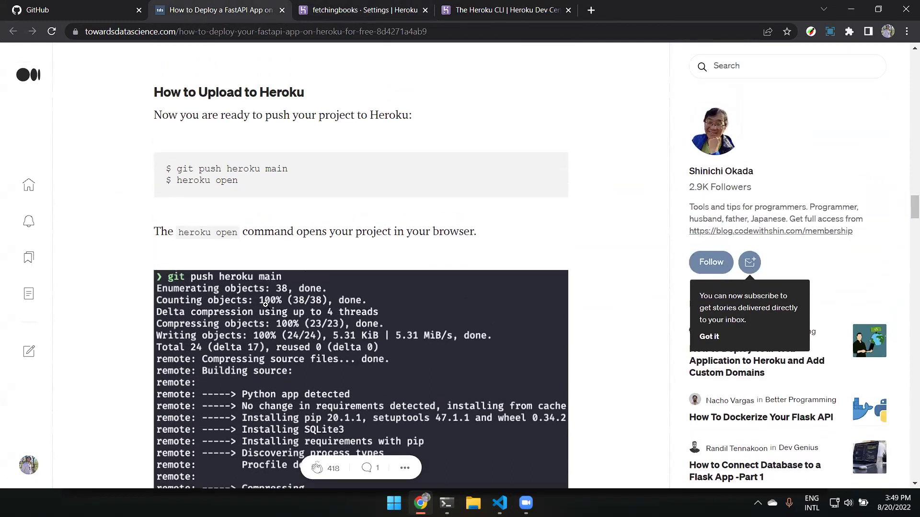
drag(177, 199, 223, 200)
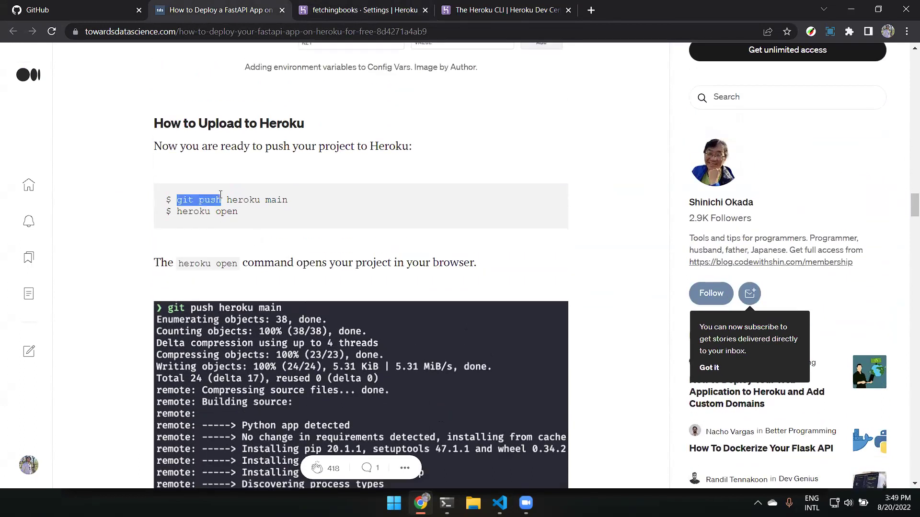
double_click(249, 200)
click(320, 202)
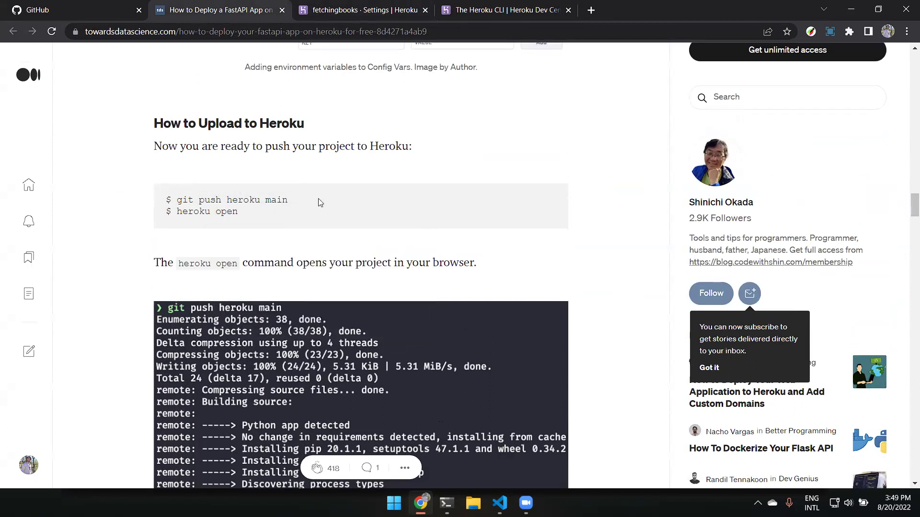
double_click(278, 199)
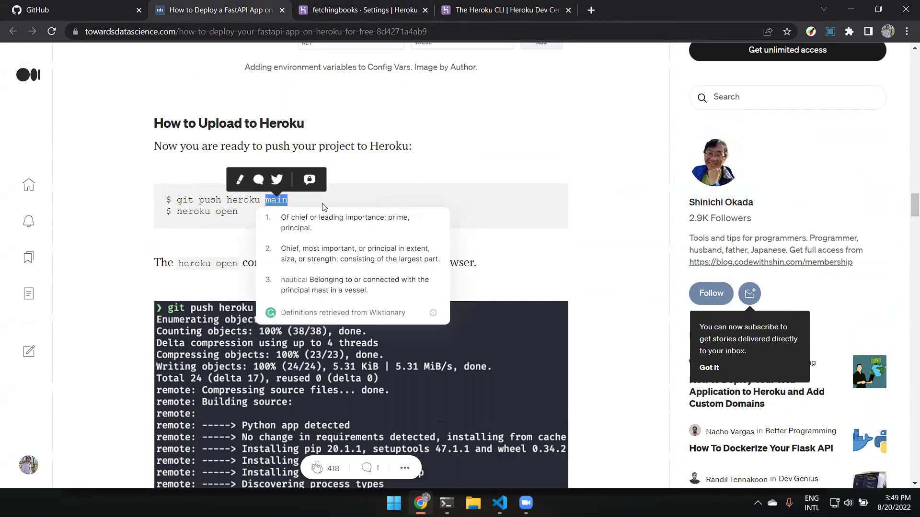
click(347, 196)
scroll(345, 192, down, 4)
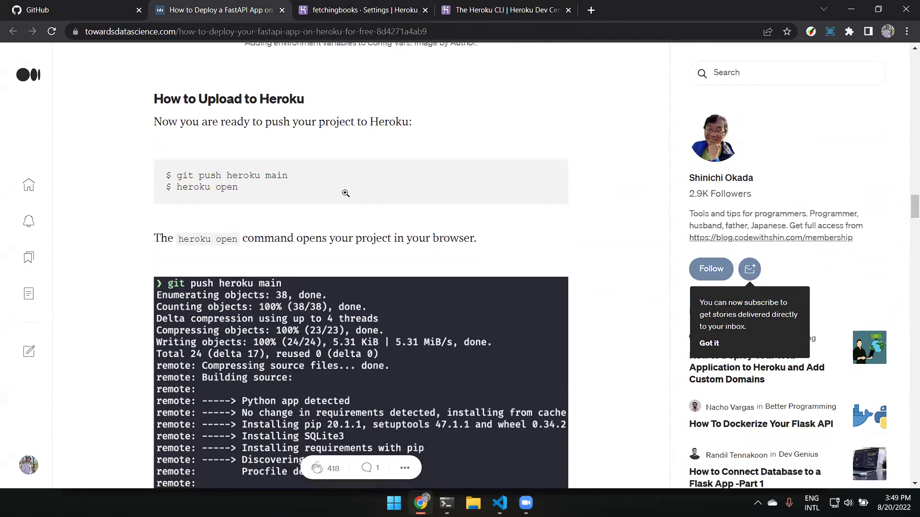
scroll(345, 192, up, 1)
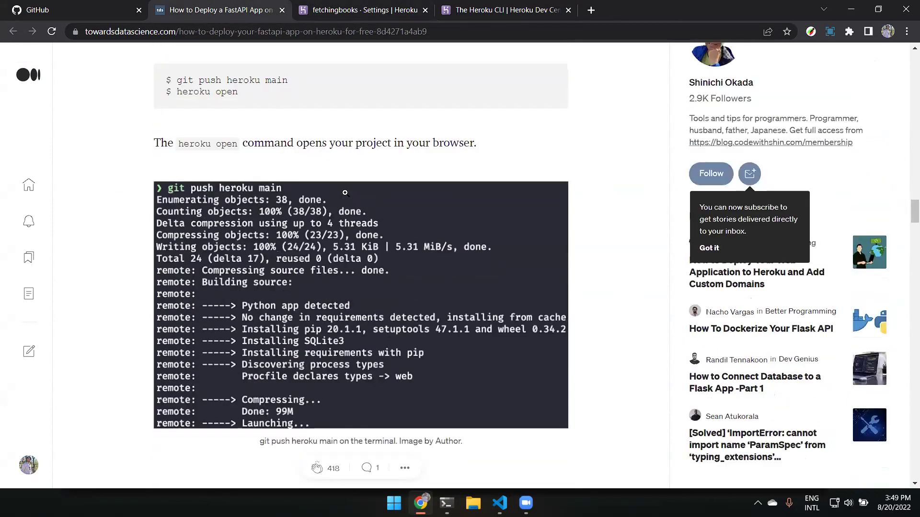
scroll(336, 192, up, 2)
double_click(277, 200)
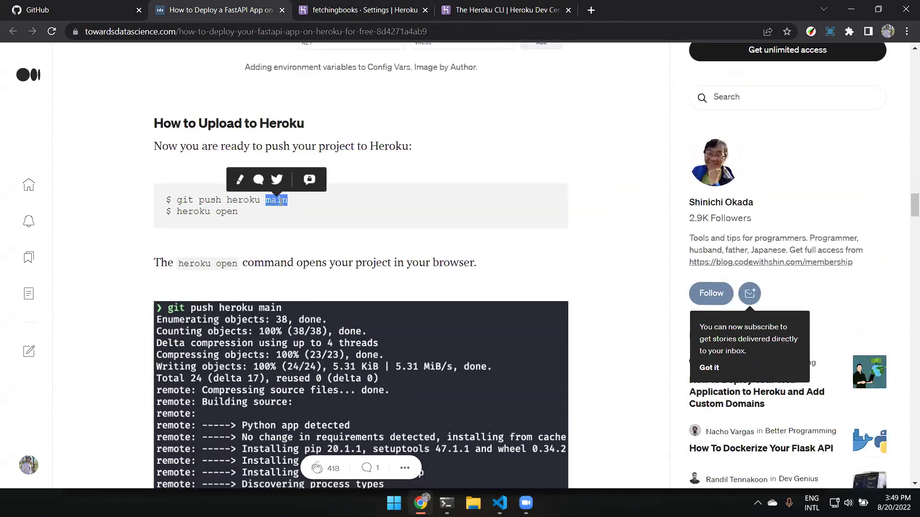
click(417, 192)
click(138, 19)
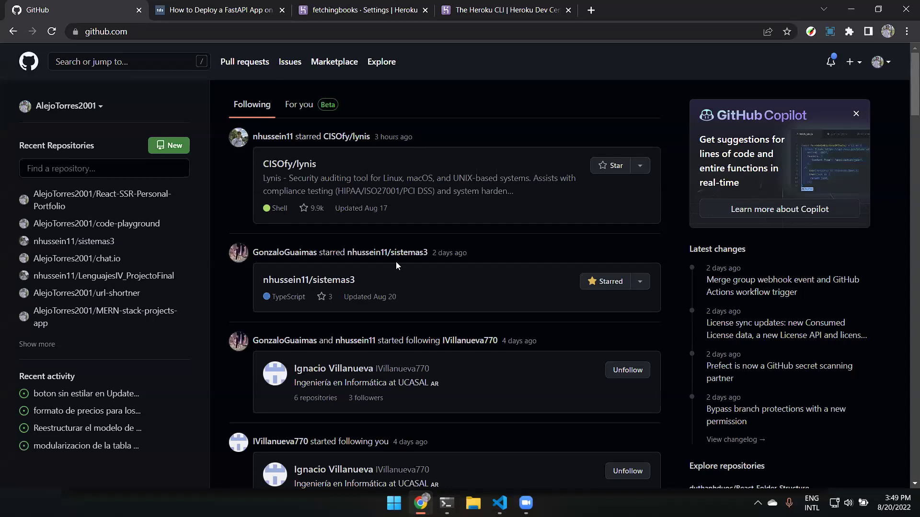
Open the nhussein11/sistemas3 repository and check its branch list.
click(422, 253)
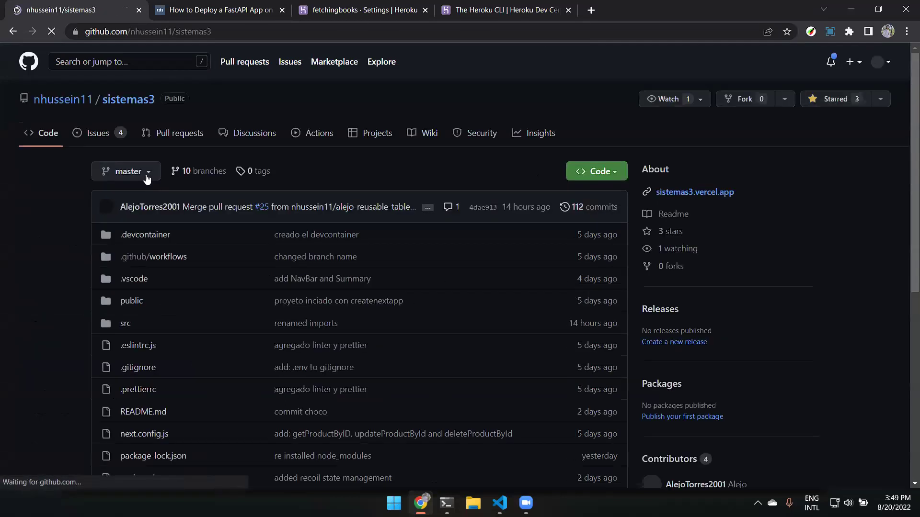
click(140, 171)
click(141, 173)
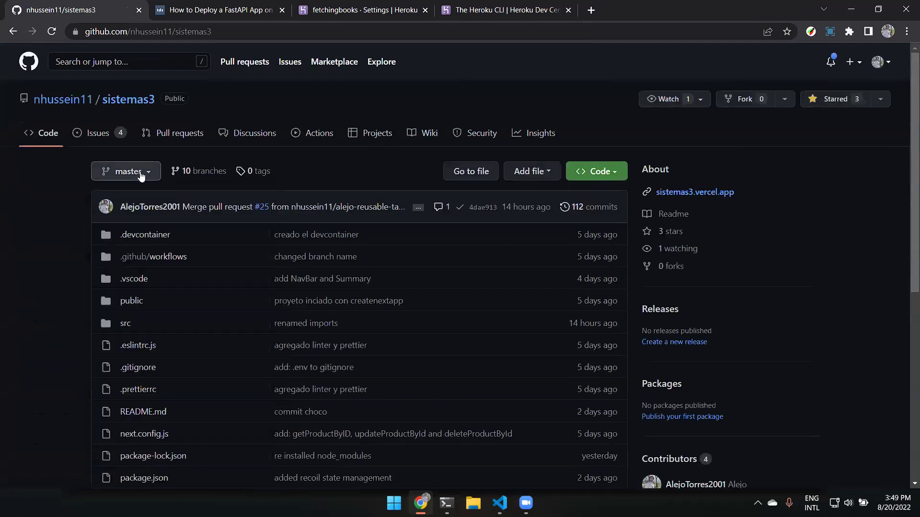
click(140, 172)
click(140, 173)
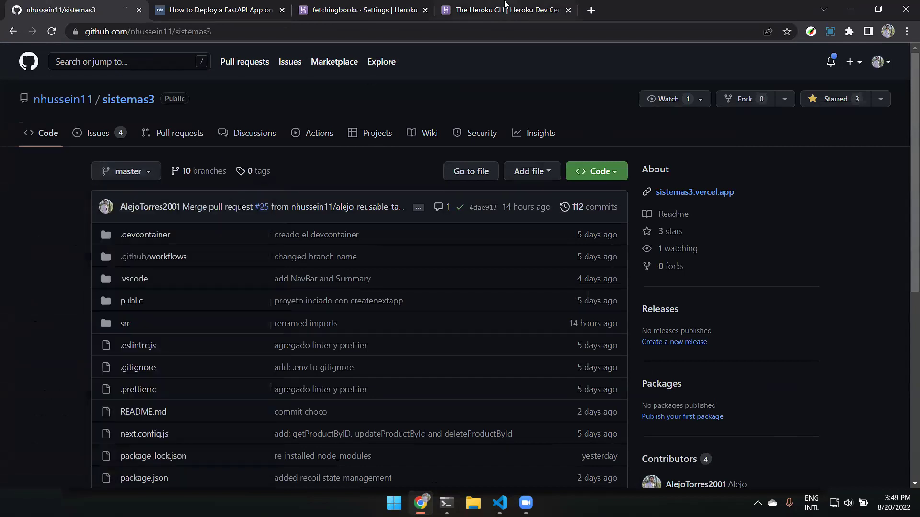
Flip through the Heroku tabs and highlight the article's heroku open command.
click(524, 7)
click(351, 7)
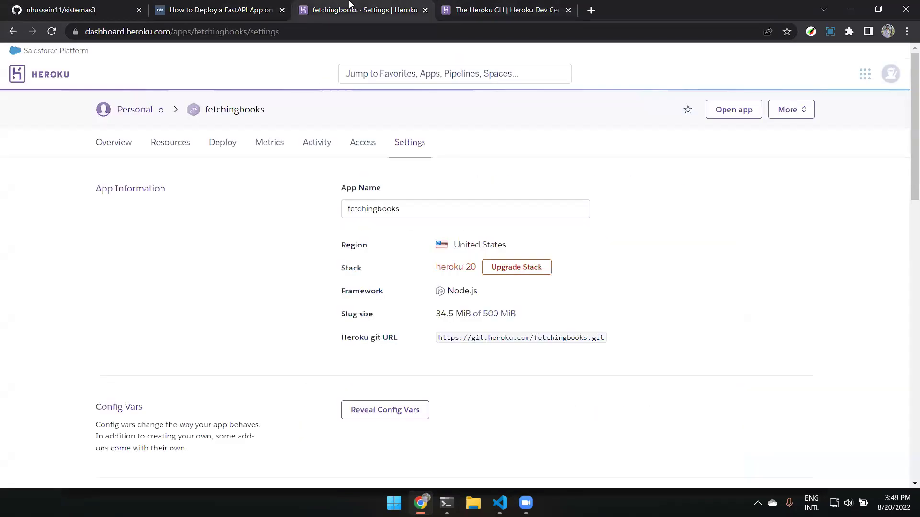
click(241, 6)
scroll(301, 249, down, 3)
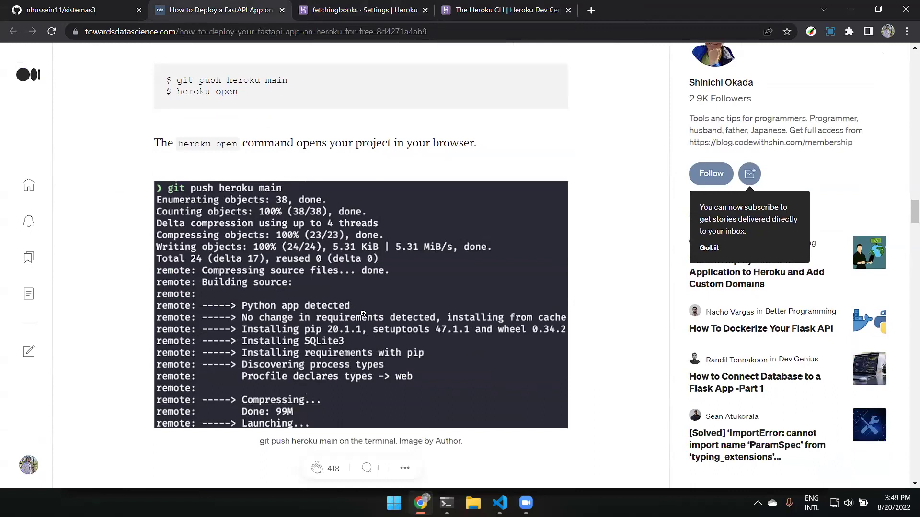
scroll(363, 314, up, 2)
scroll(361, 314, down, 1)
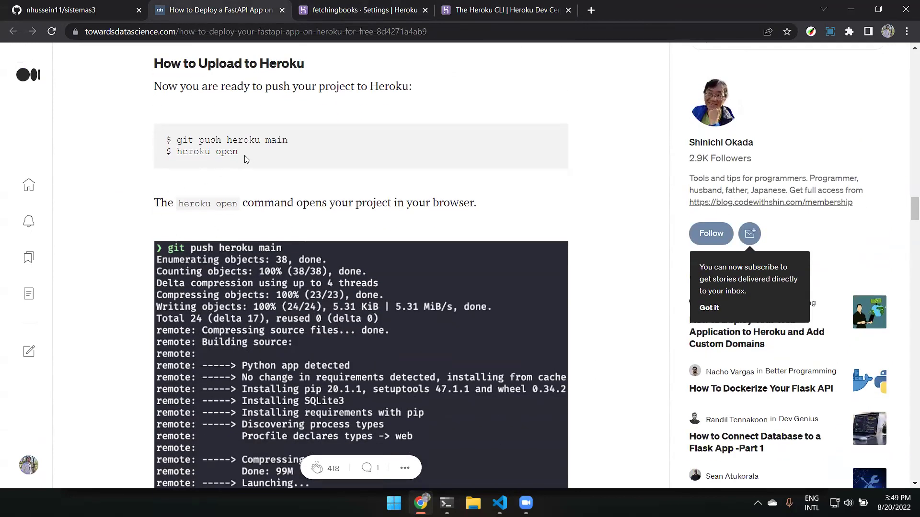
drag(191, 148, 236, 191)
scroll(302, 267, down, 4)
scroll(301, 267, up, 3)
Return to the fetchingbooks Heroku page and go to the Personal apps list.
click(357, 7)
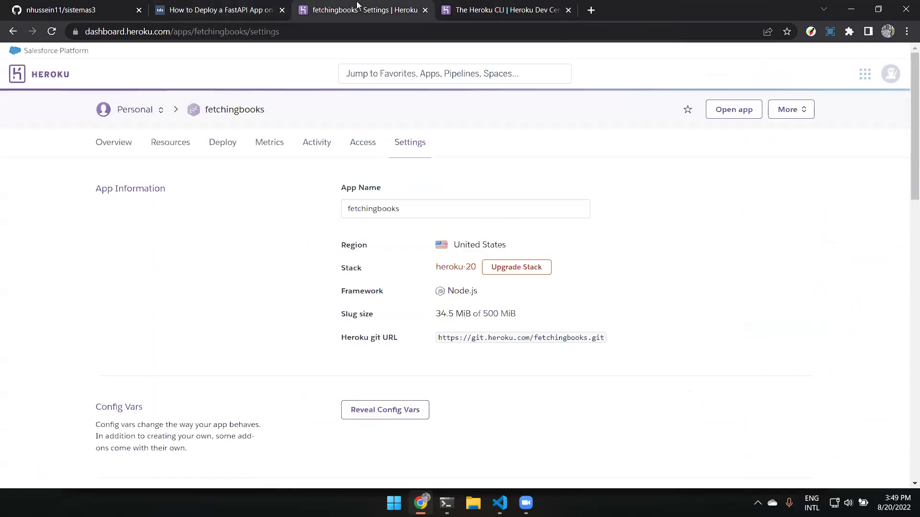
click(206, 7)
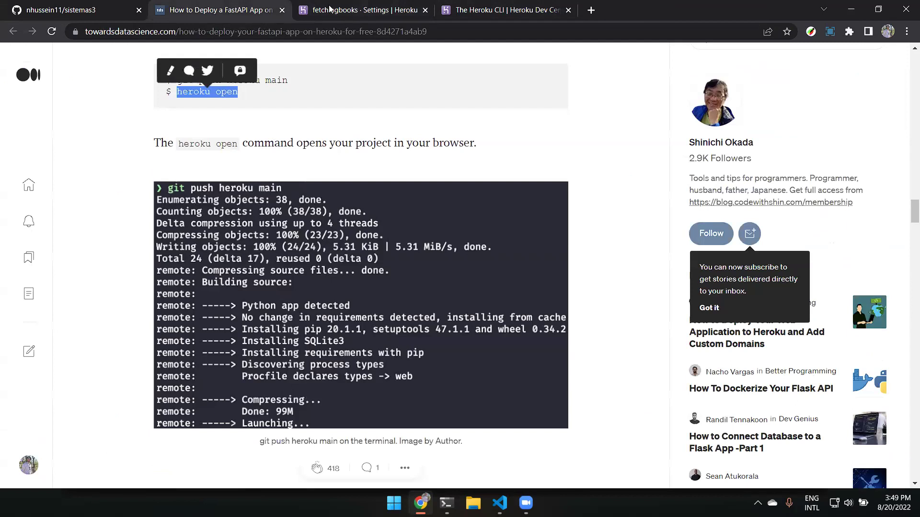
click(345, 9)
click(144, 111)
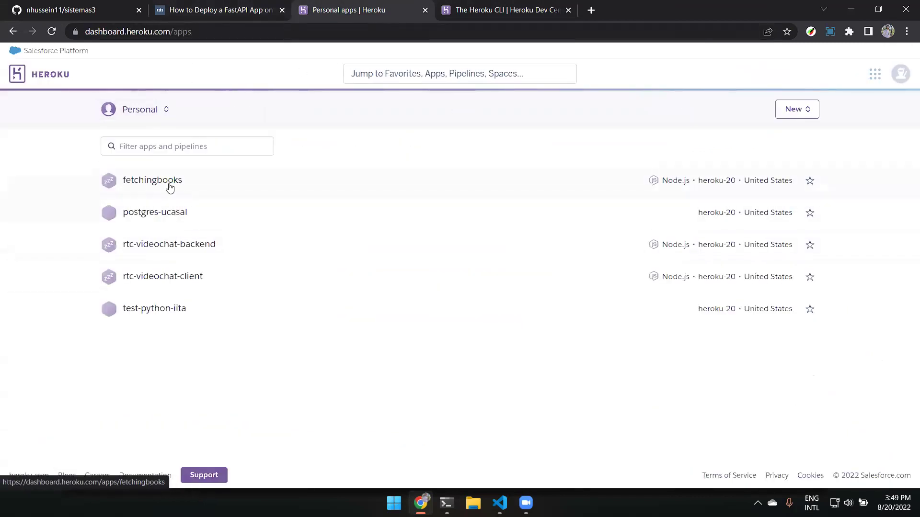
Open fetchingbooks, highlight Latest activity and Build succeeded, then view the build log.
click(169, 182)
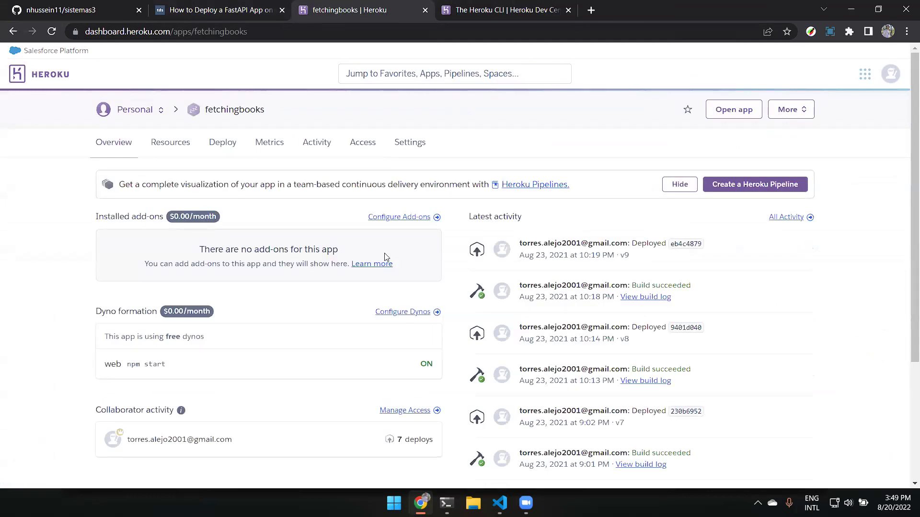
scroll(494, 158, down, 1)
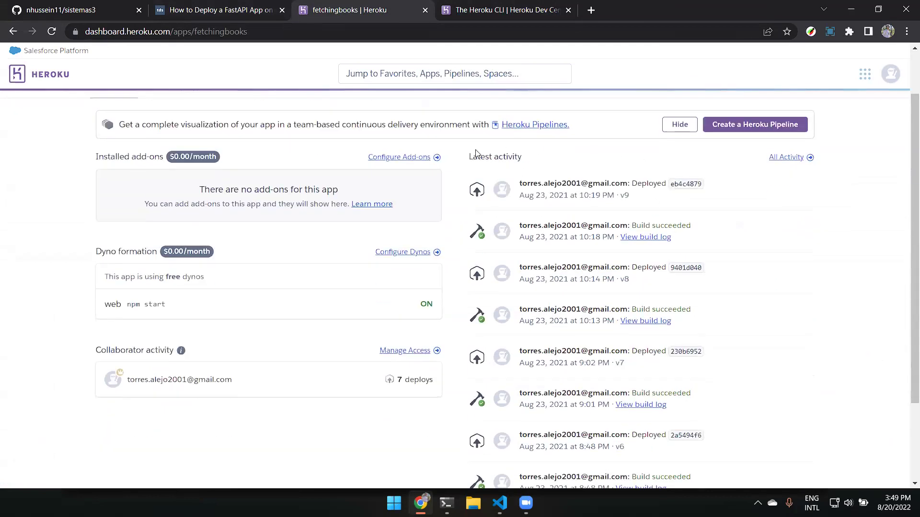
triple_click(500, 156)
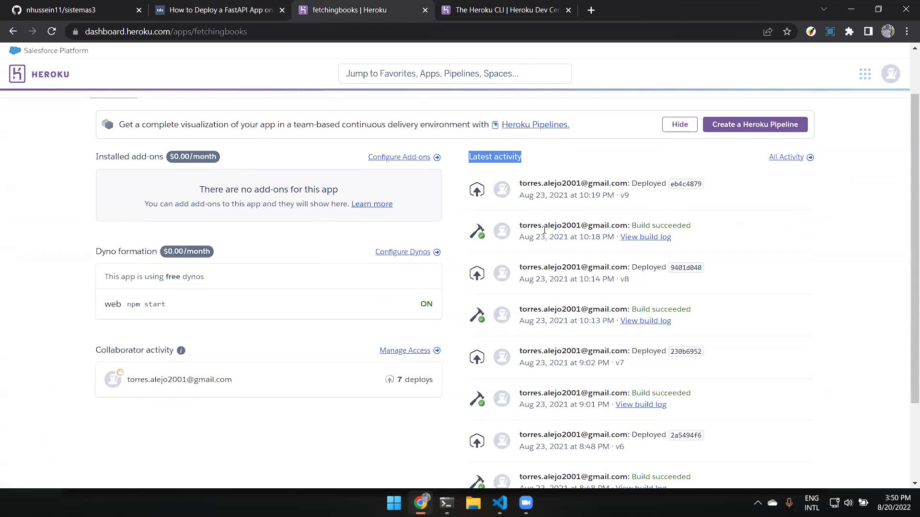
scroll(642, 228, down, 1)
scroll(654, 226, up, 1)
drag(690, 225, 634, 225)
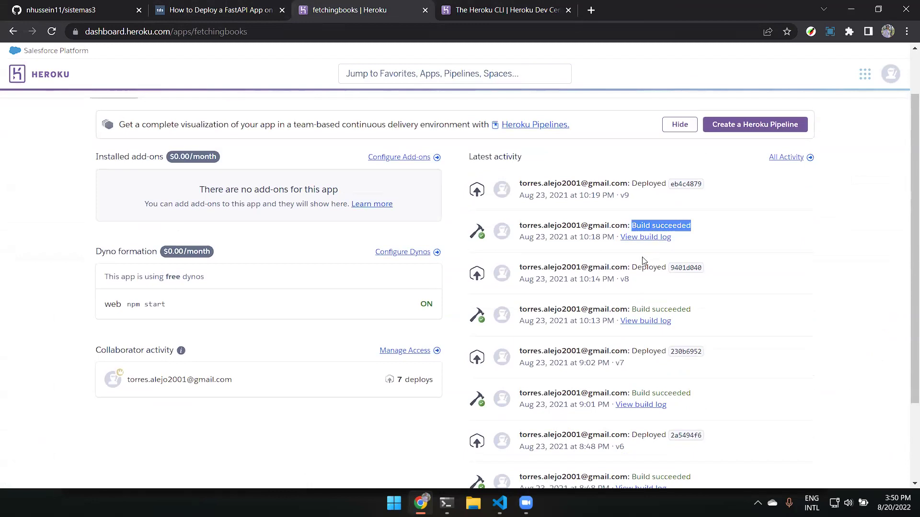
click(627, 236)
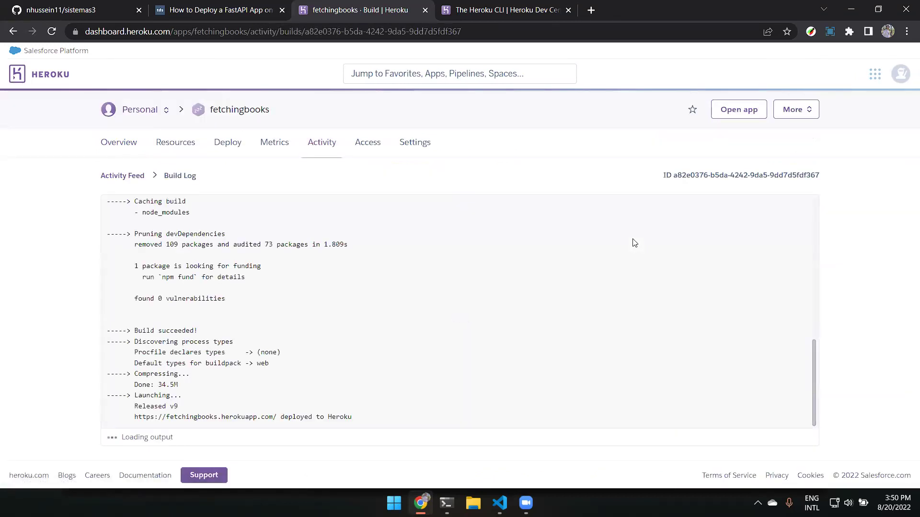
Read the build log from Creating runtime environment down to Build succeeded and deployed to Heroku.
scroll(634, 243, up, 10)
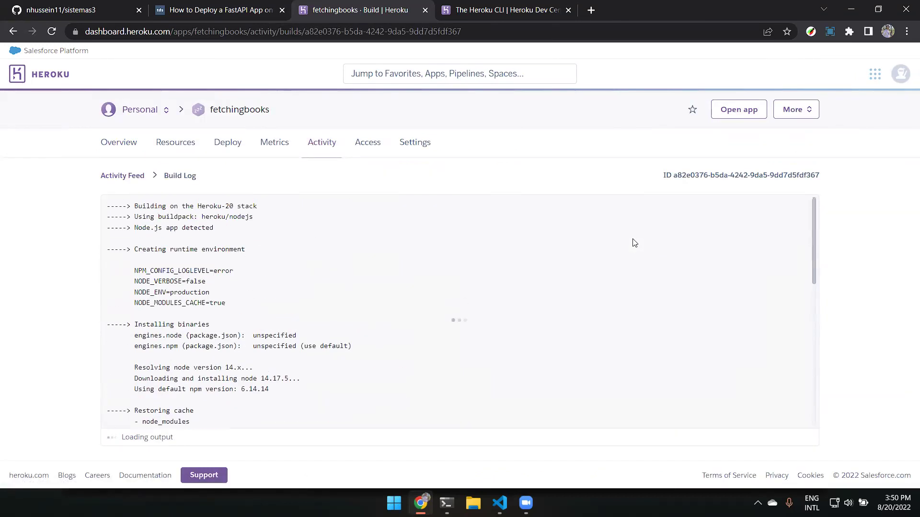
scroll(634, 243, up, 4)
drag(138, 249, 263, 261)
click(253, 270)
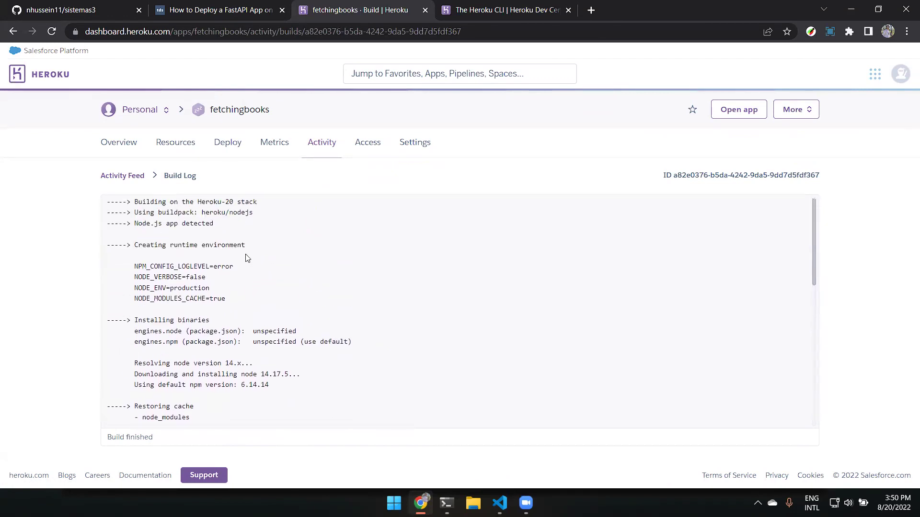
scroll(234, 249, down, 2)
mouse_move(210, 263)
mouse_down()
mouse_move(135, 263)
mouse_move(219, 276)
mouse_up()
scroll(139, 245, down, 3)
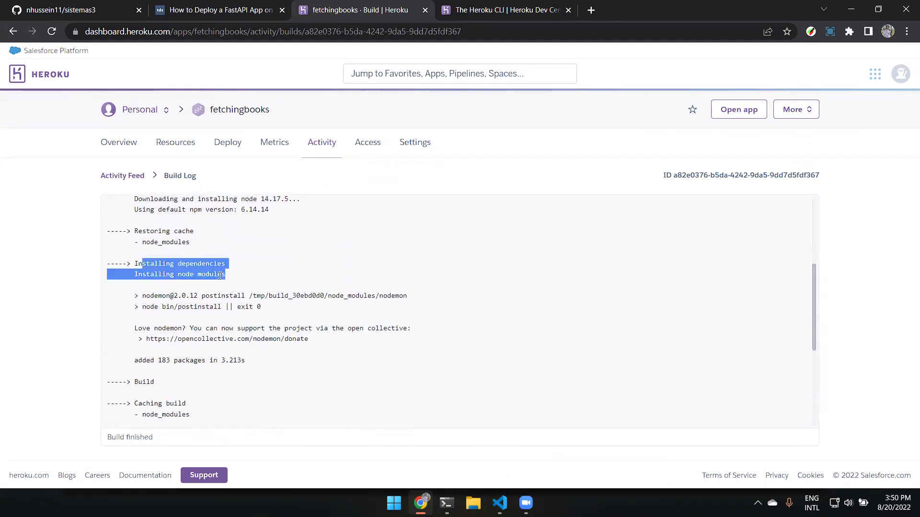
drag(127, 346, 365, 369)
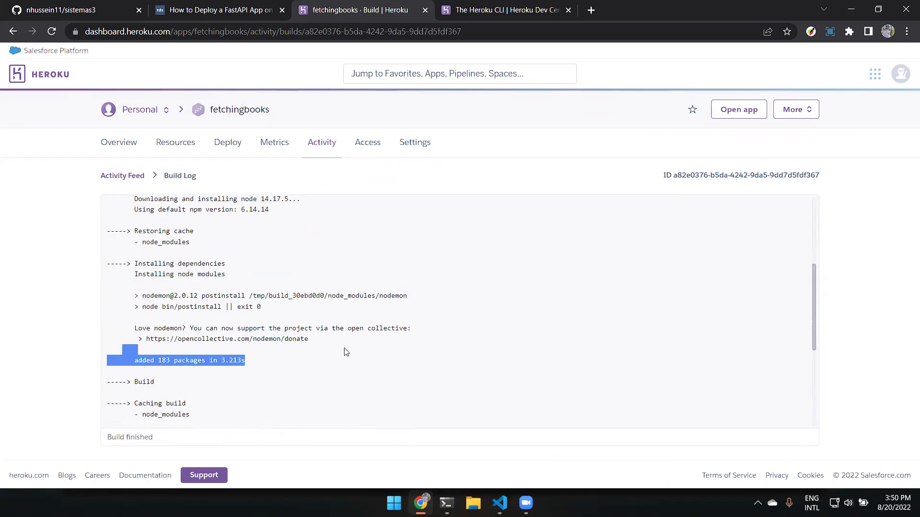
scroll(340, 345, down, 2)
scroll(339, 344, up, 1)
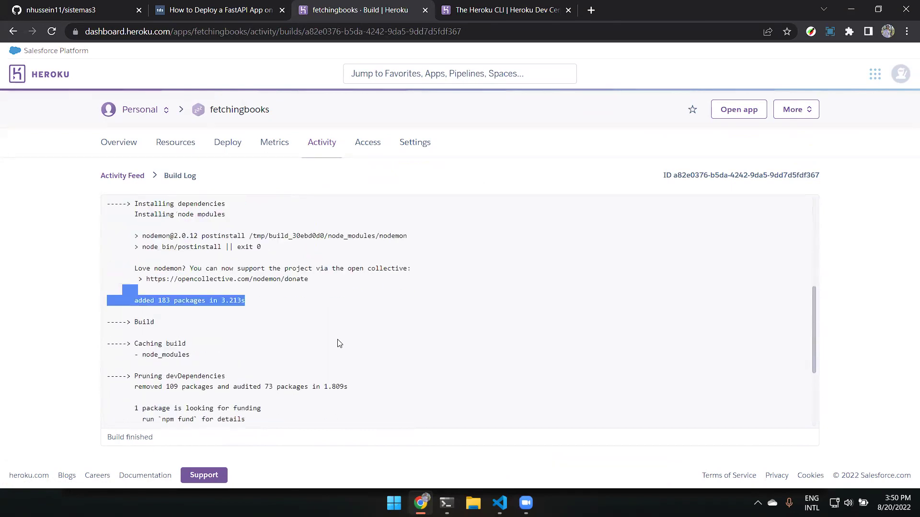
scroll(340, 344, down, 3)
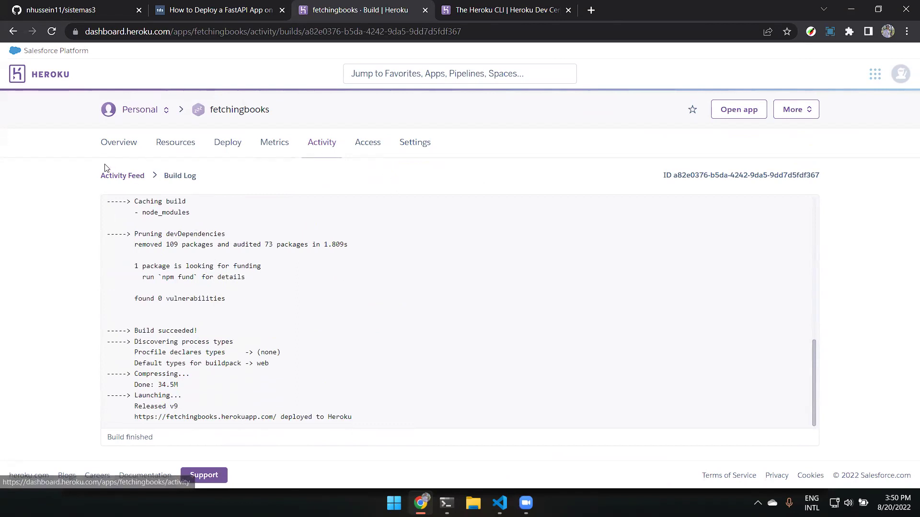
Go back to the fetchingbooks overview and scroll through it.
click(13, 31)
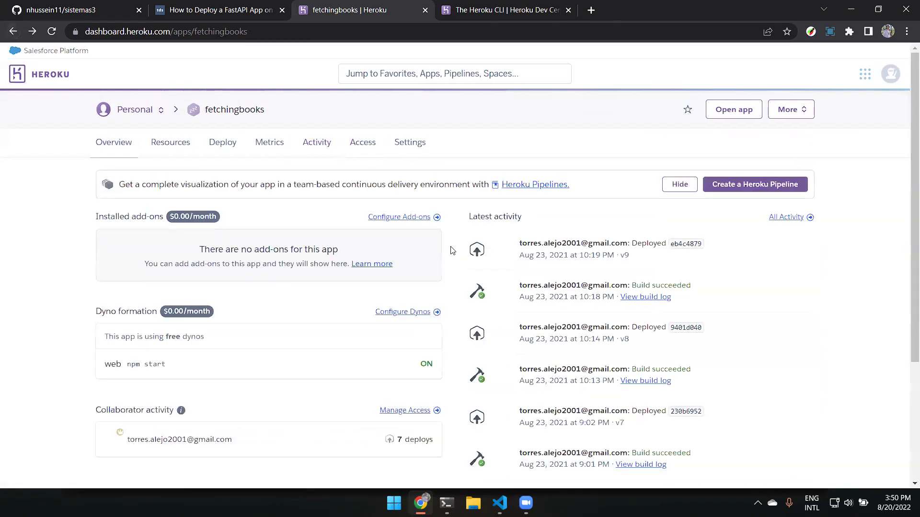
scroll(450, 250, down, 2)
scroll(450, 251, down, 2)
scroll(452, 249, up, 4)
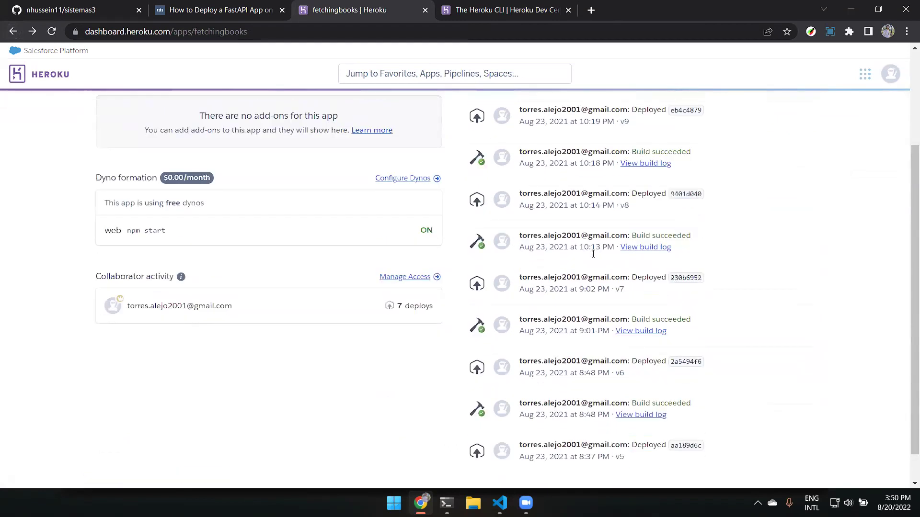
mouse_move(594, 254)
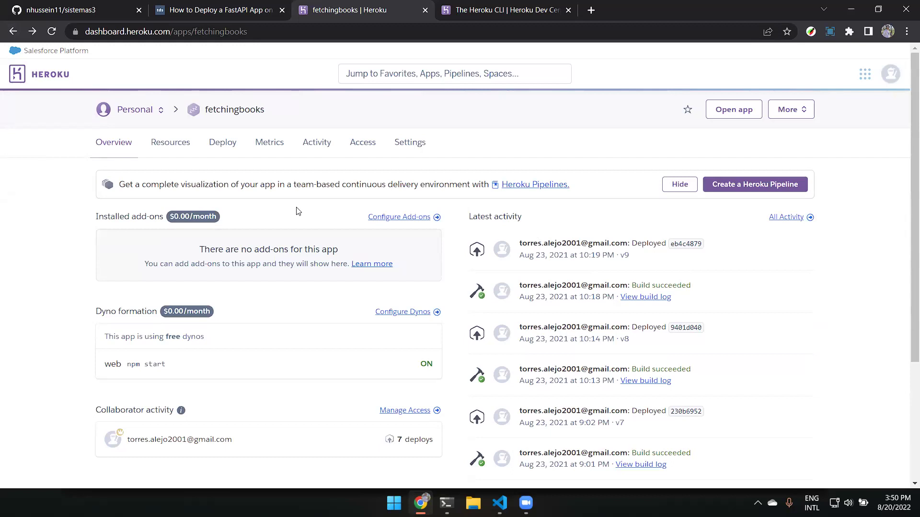
Review the Deploy tab's Heroku Git steps, then view the Resources page's free web dyno.
click(224, 150)
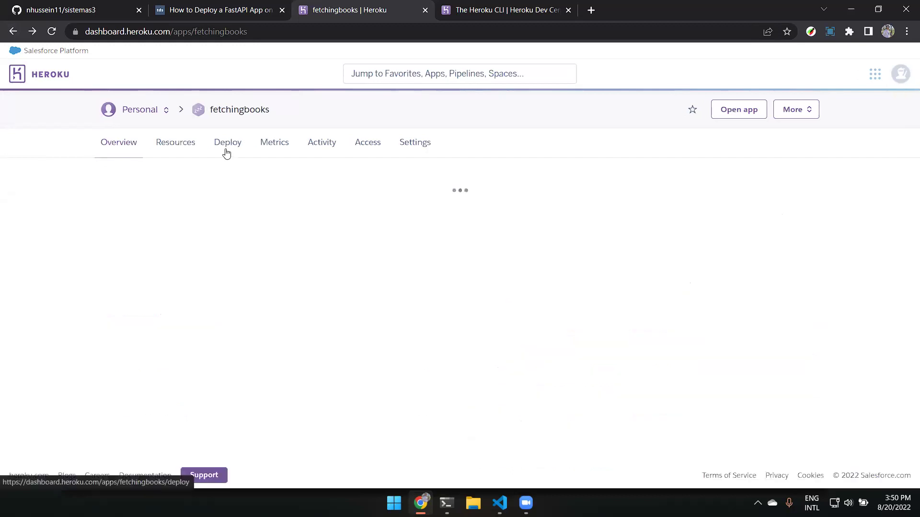
scroll(226, 151, down, 4)
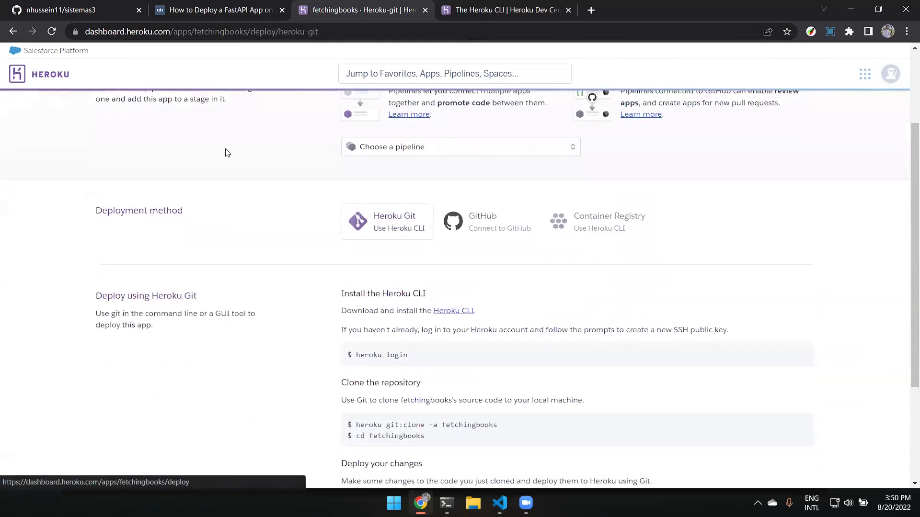
scroll(226, 150, up, 4)
scroll(292, 222, down, 6)
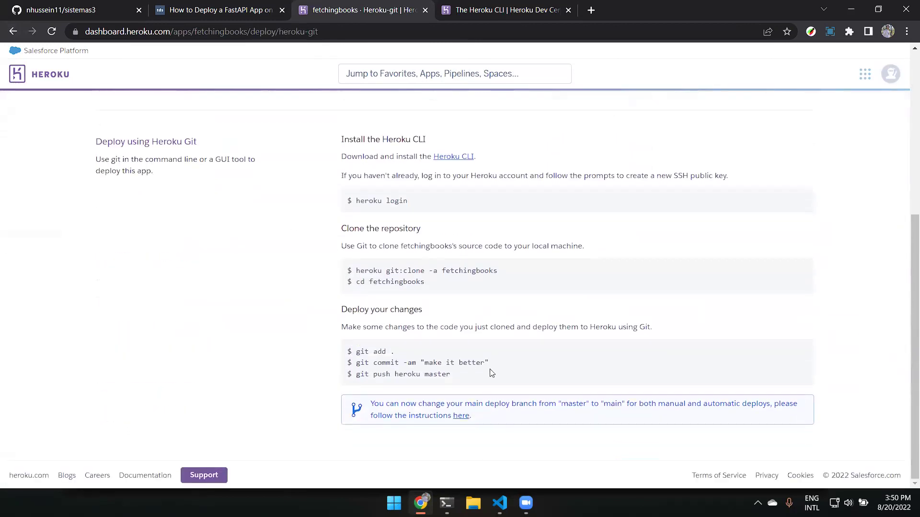
scroll(350, 191, up, 6)
click(163, 142)
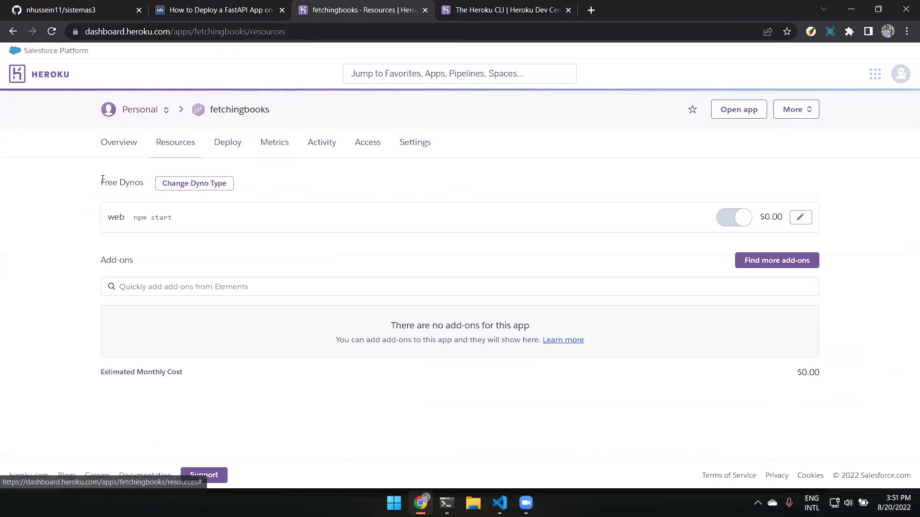
drag(102, 183, 140, 183)
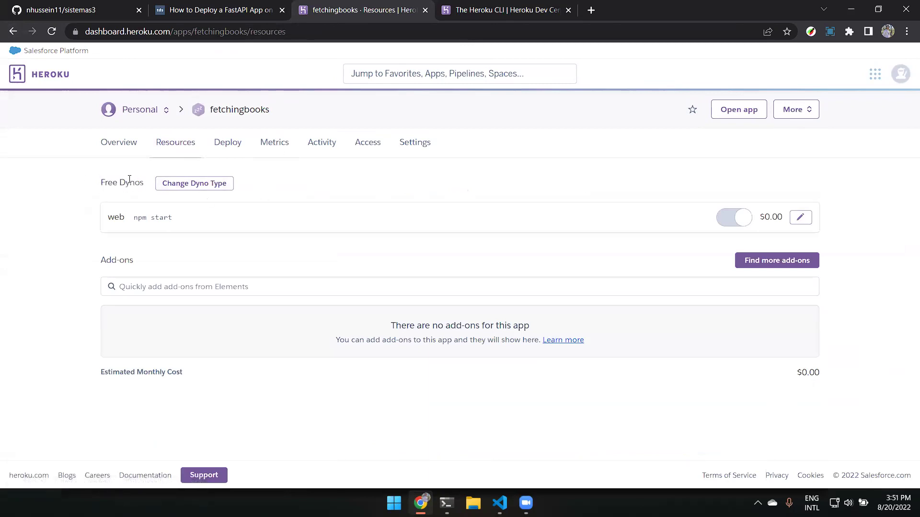
double_click(131, 182)
click(383, 199)
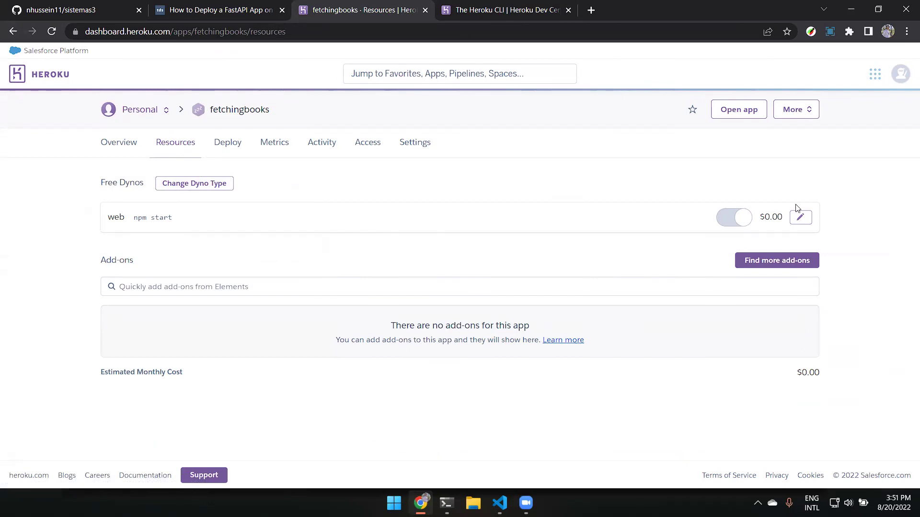
Look through the fetchingbooks app's Deploy, Metrics and Activity tabs.
click(227, 147)
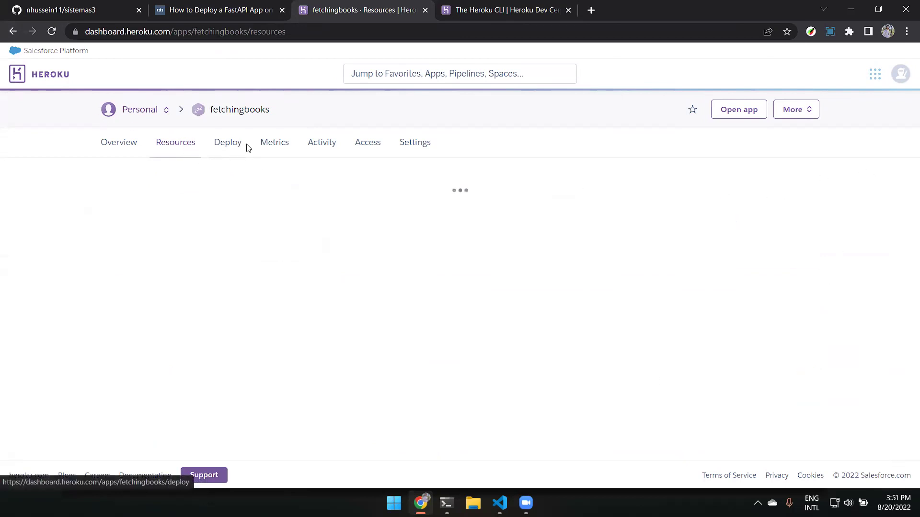
click(276, 148)
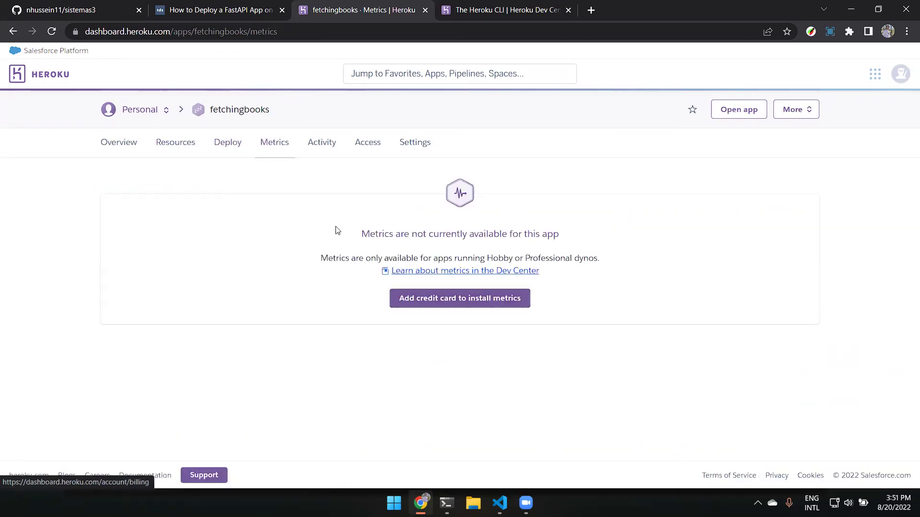
click(316, 146)
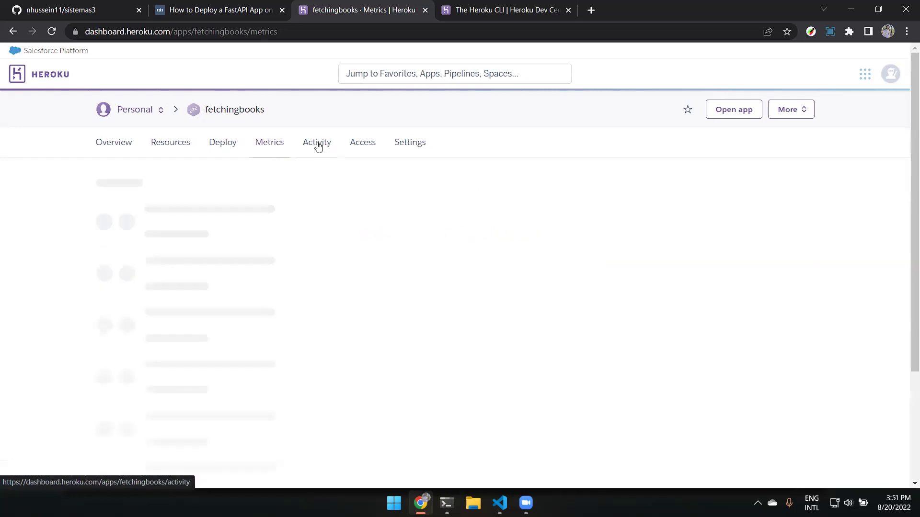
scroll(318, 147, down, 7)
scroll(318, 146, up, 7)
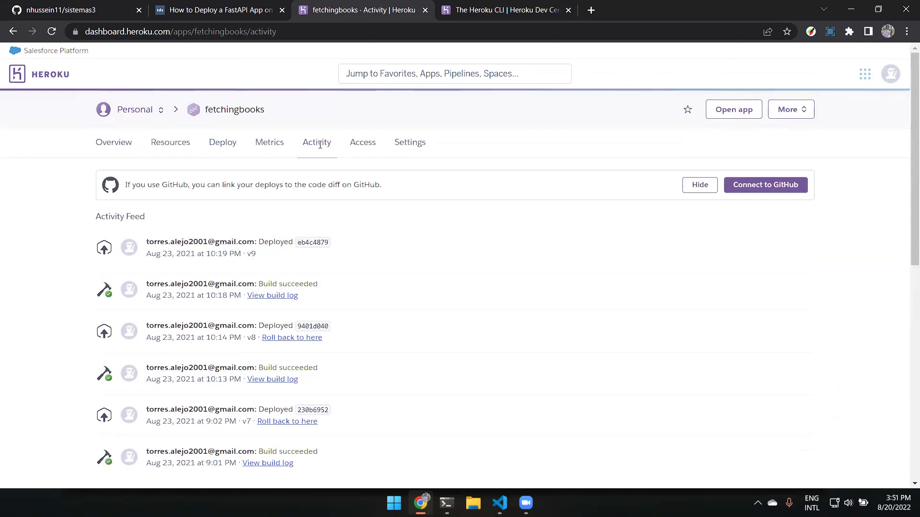
scroll(320, 144, down, 9)
scroll(320, 145, down, 2)
scroll(320, 145, up, 12)
Open rtc-videochat-backend from Personal apps, check its Activity feed, and return to its Overview.
click(136, 113)
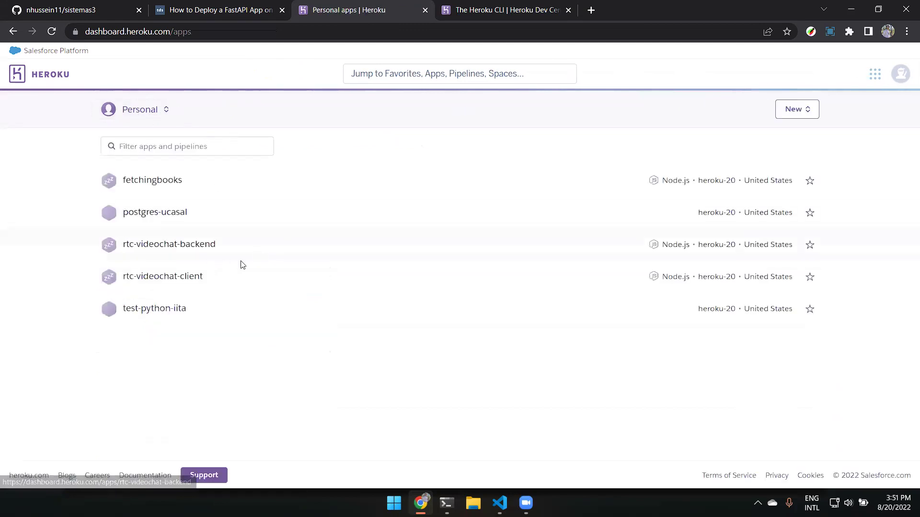
click(213, 245)
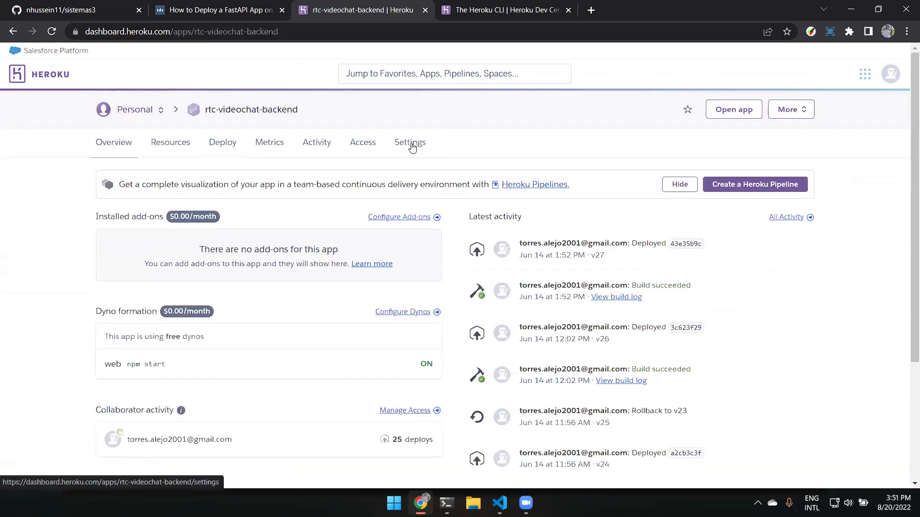
scroll(537, 245, down, 5)
scroll(537, 246, up, 5)
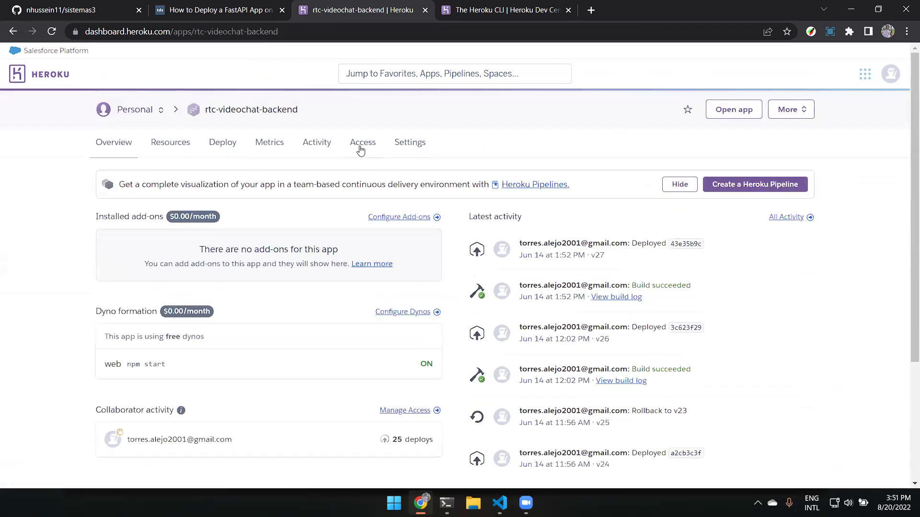
click(317, 142)
scroll(359, 211, down, 10)
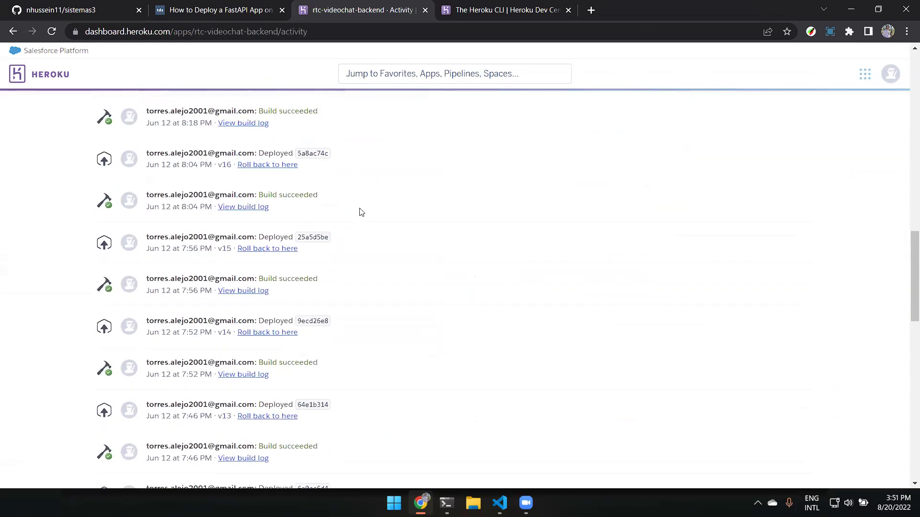
scroll(252, 233, down, 15)
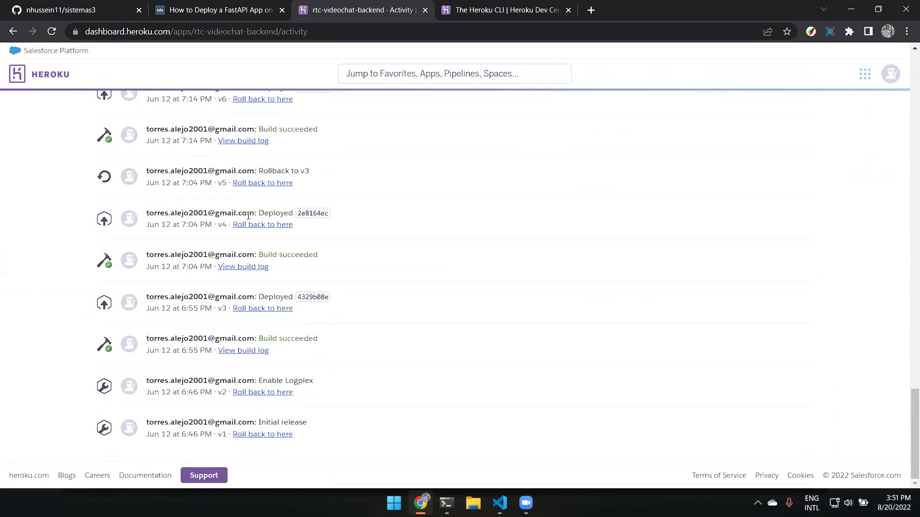
scroll(248, 216, up, 20)
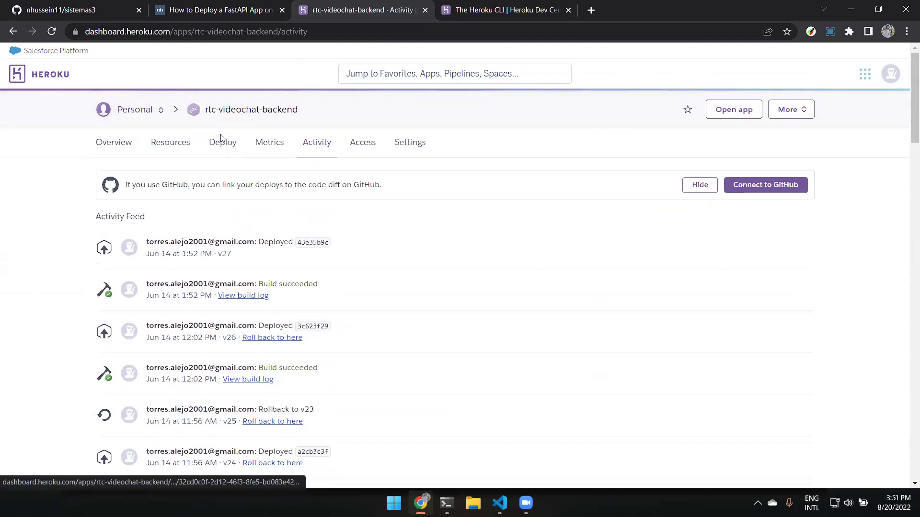
click(13, 31)
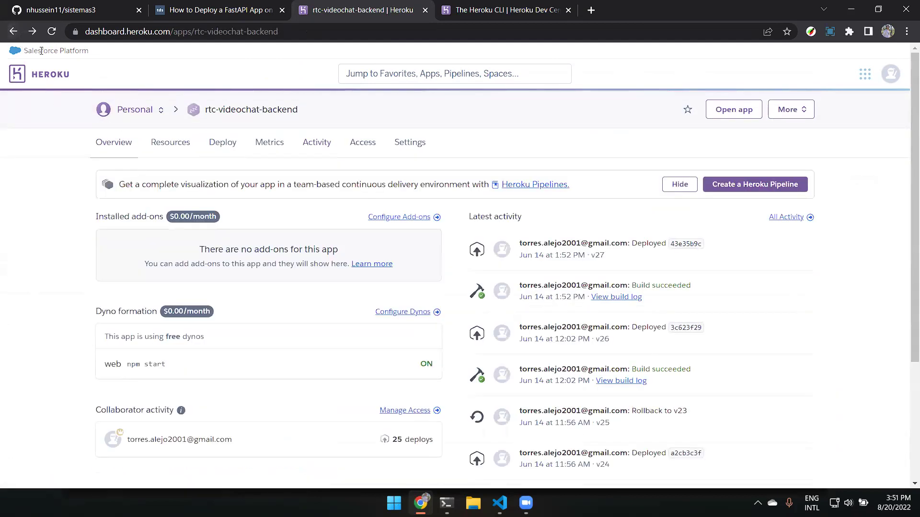
Open the rtc-videochat-backend Settings and look over its Config Vars.
click(404, 148)
scroll(405, 147, down, 4)
scroll(417, 147, up, 3)
scroll(440, 150, down, 5)
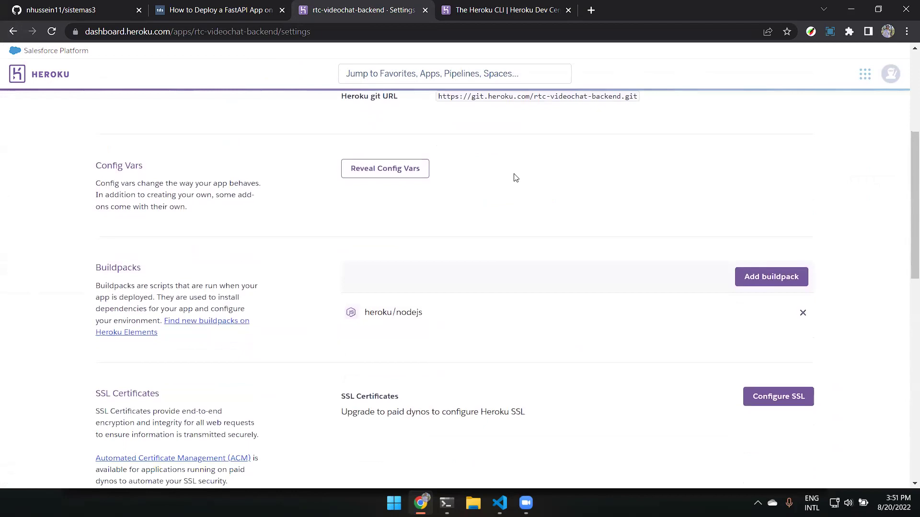
drag(228, 150, 80, 119)
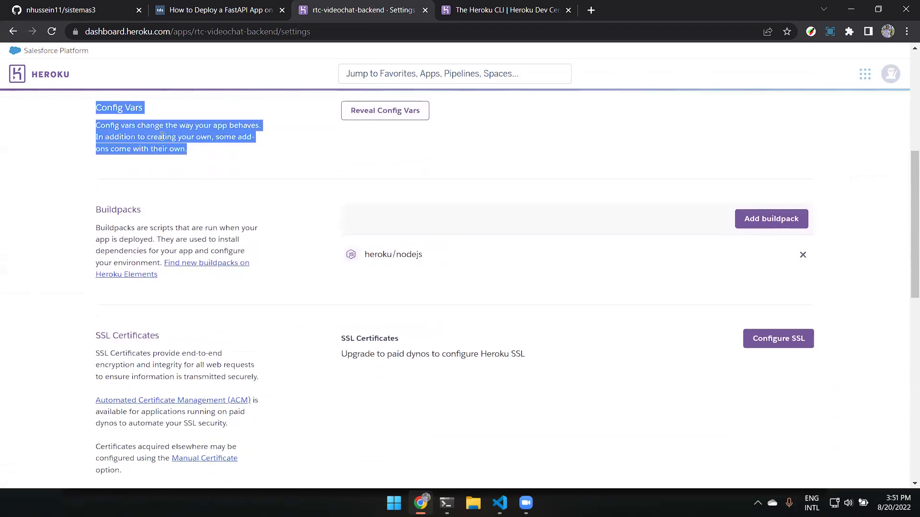
scroll(277, 131, down, 3)
scroll(276, 132, up, 2)
Highlight the heroku/nodejs buildpack name in the Buildpacks section.
mouse_move(425, 214)
mouse_down()
mouse_move(363, 197)
mouse_move(434, 200)
mouse_up()
double_click(378, 194)
shift+click(442, 201)
click(436, 210)
click(374, 212)
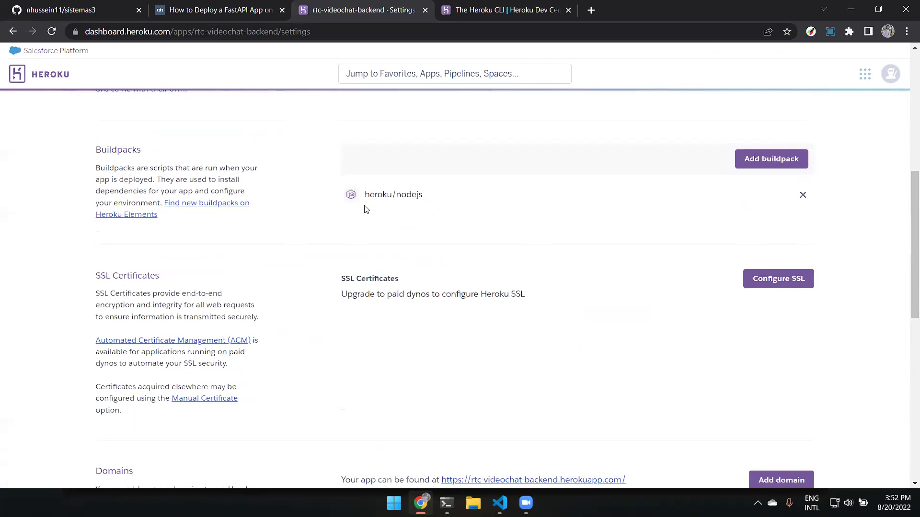
scroll(449, 200, down, 1)
scroll(433, 180, up, 1)
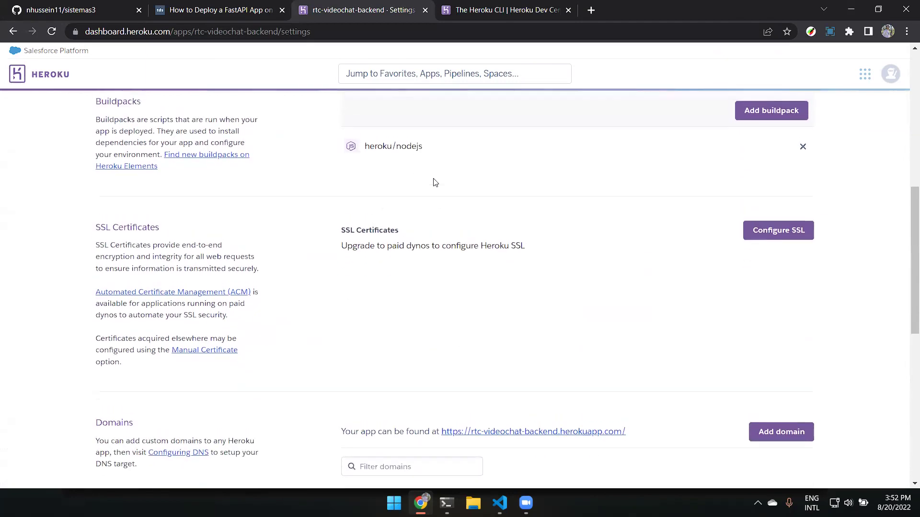
drag(320, 196, 478, 201)
click(471, 224)
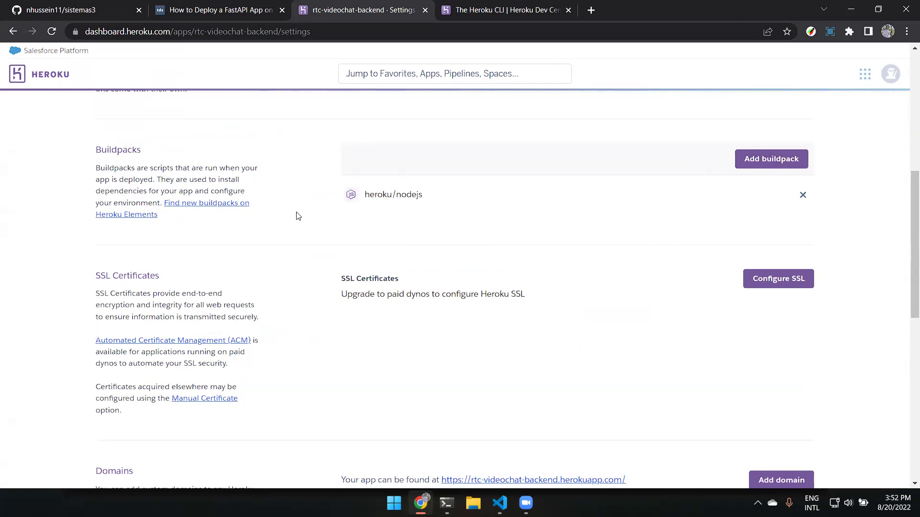
Scroll past Domains and Delete App, then return to the Personal apps list.
scroll(500, 174, down, 2)
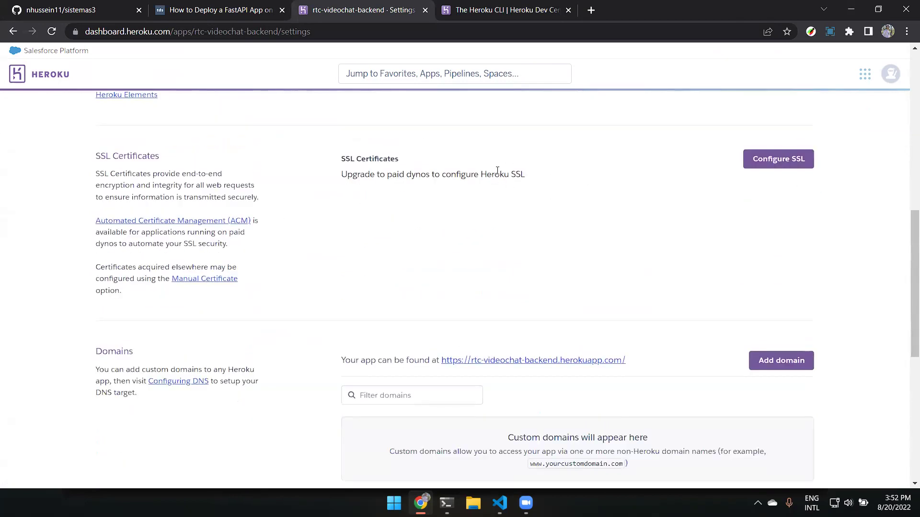
scroll(497, 171, down, 5)
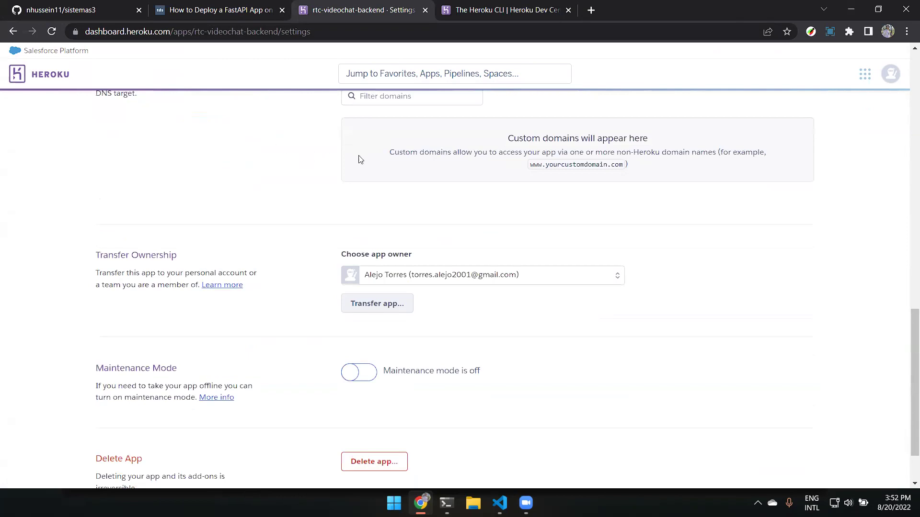
scroll(339, 156, down, 1)
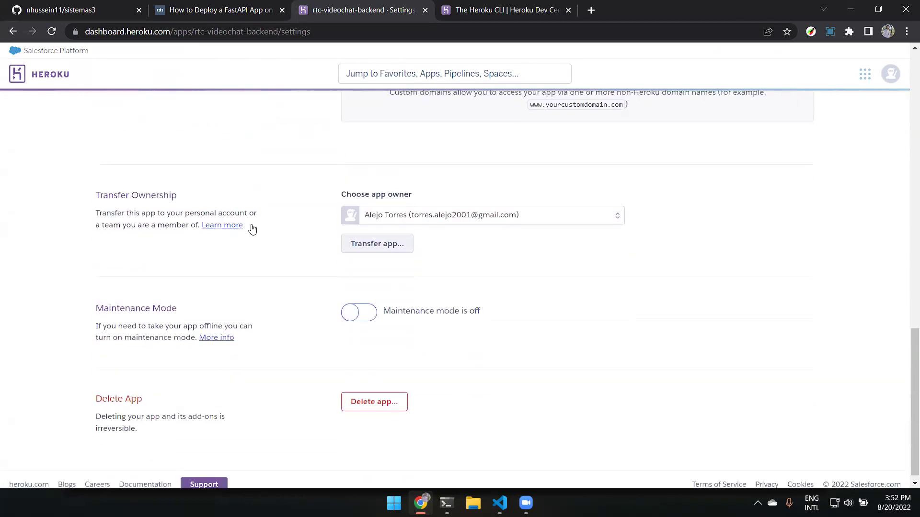
scroll(486, 300, up, 1)
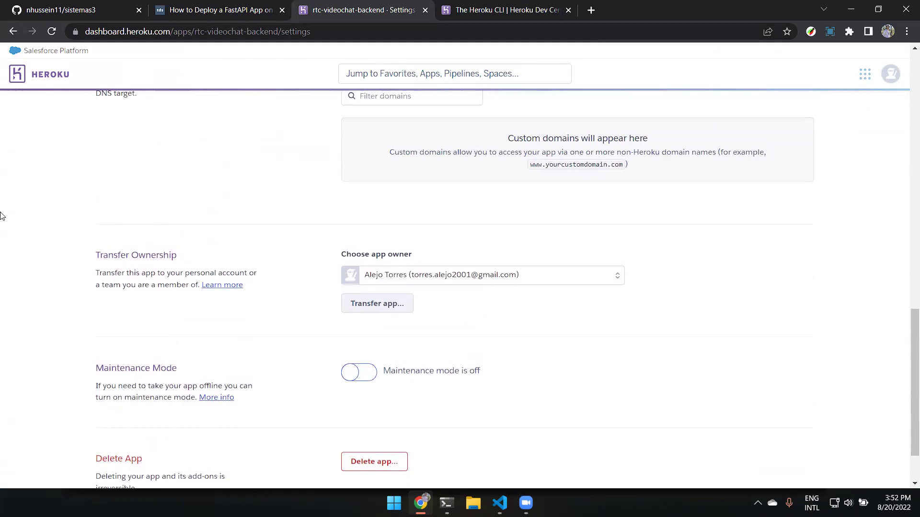
scroll(1, 216, down, 1)
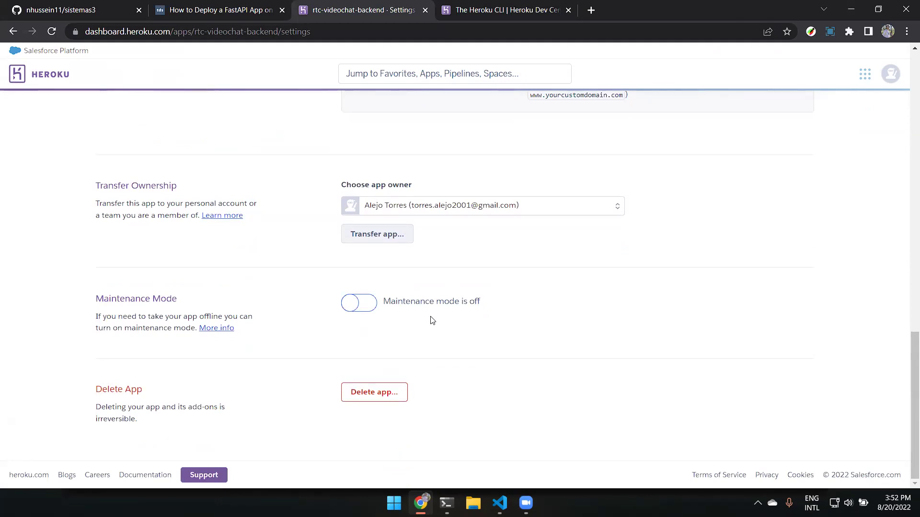
scroll(428, 315, up, 15)
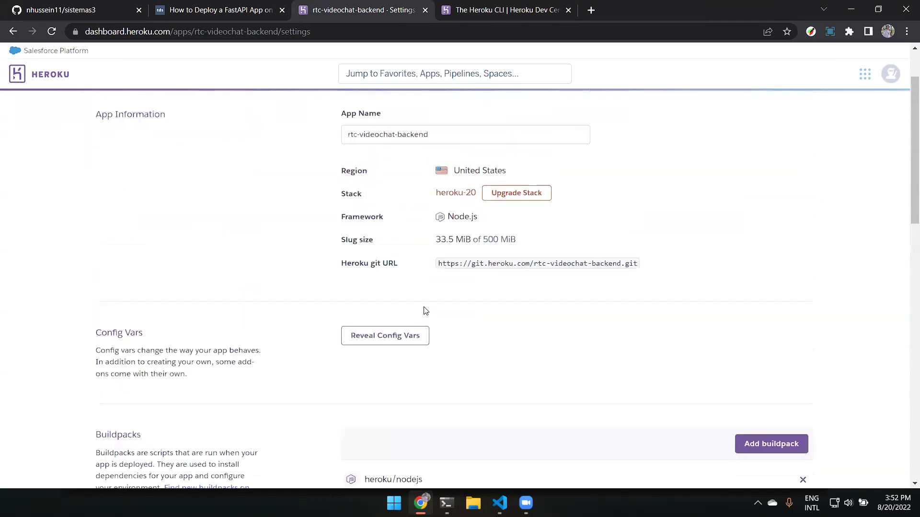
click(137, 112)
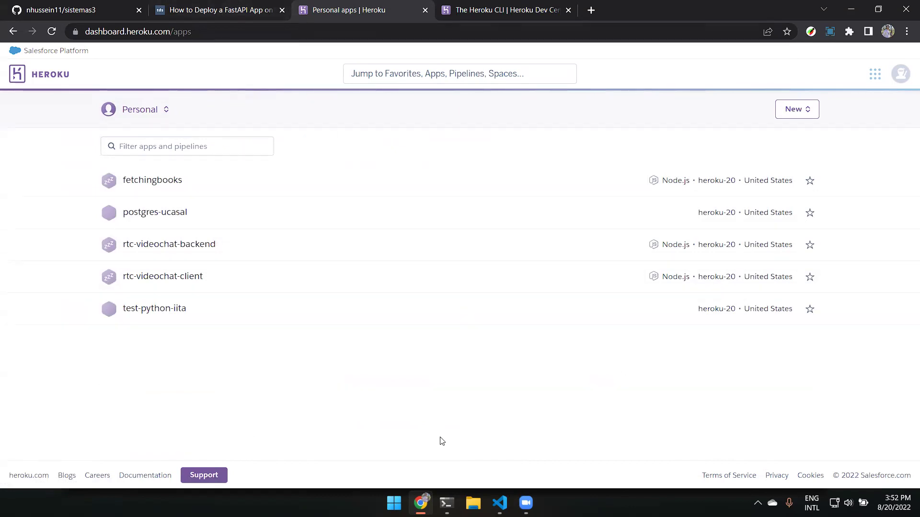
Switch to the 'How to Deploy a FastAPI App' article and scroll to its runtime.txt and Procfile sections.
click(173, 7)
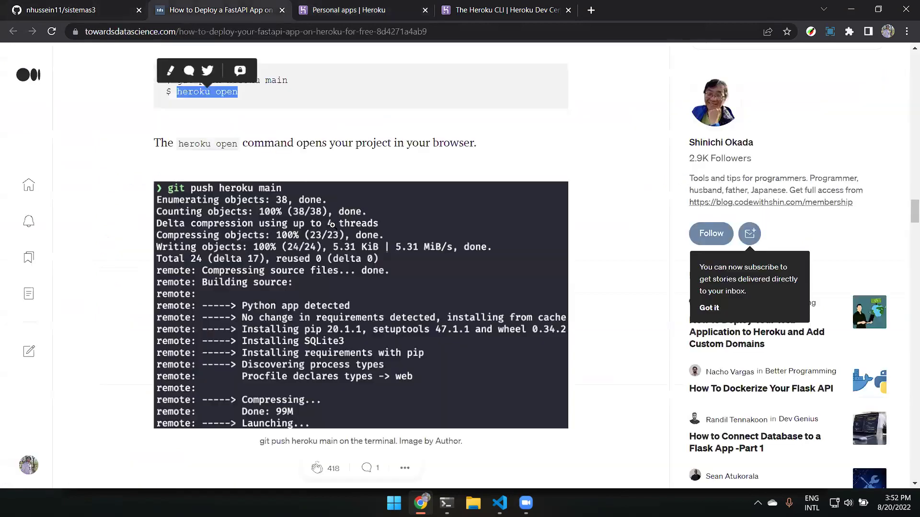
scroll(334, 224, down, 2)
scroll(334, 224, down, 15)
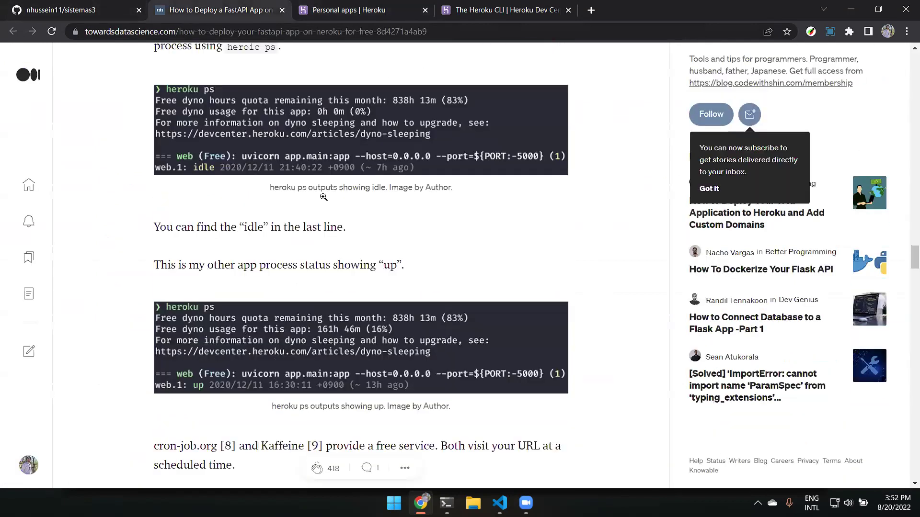
scroll(421, 134, up, 5)
scroll(421, 135, up, 10)
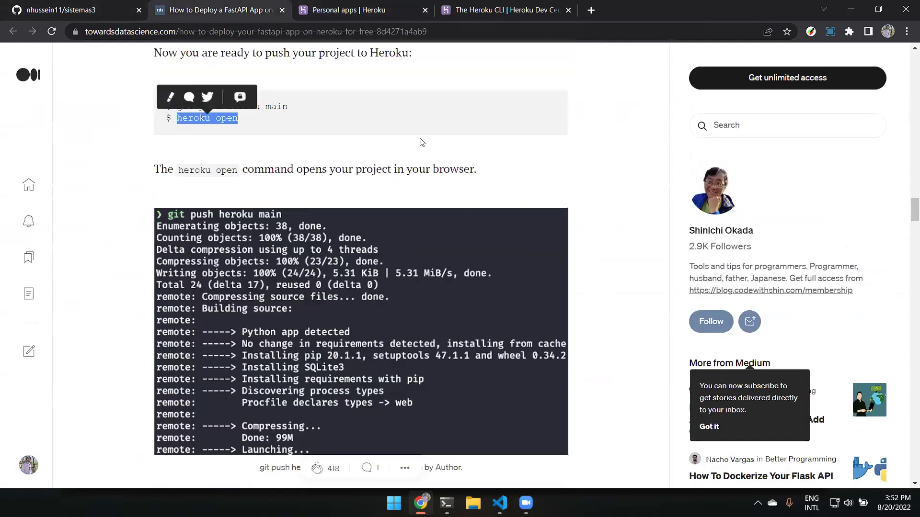
scroll(486, 287, up, 5)
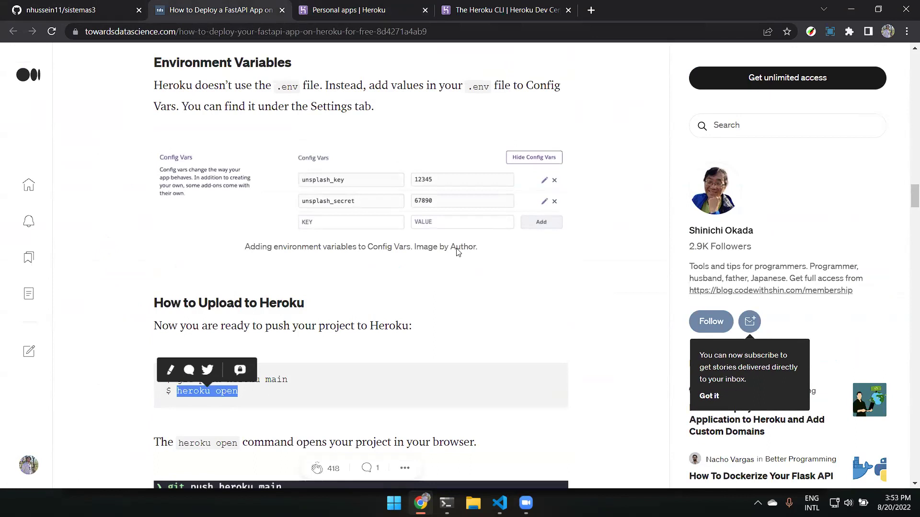
click(413, 330)
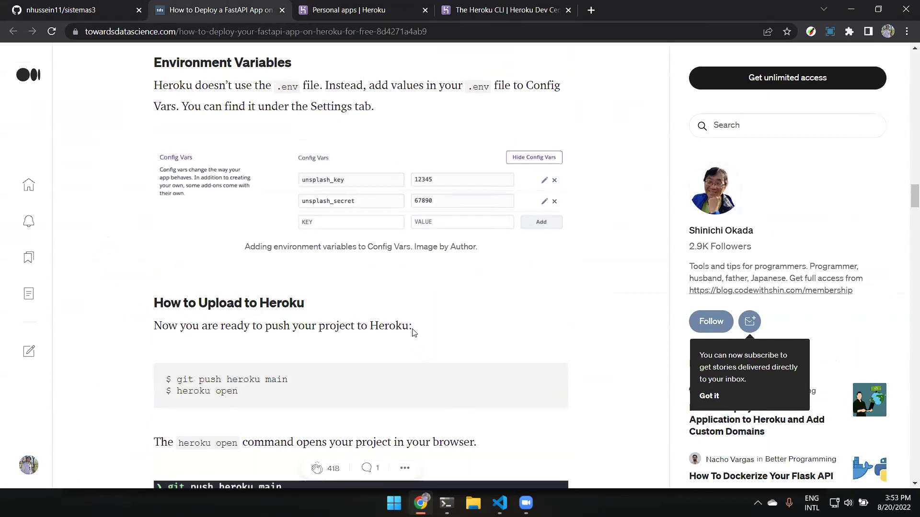
scroll(414, 332, up, 4)
scroll(414, 333, up, 9)
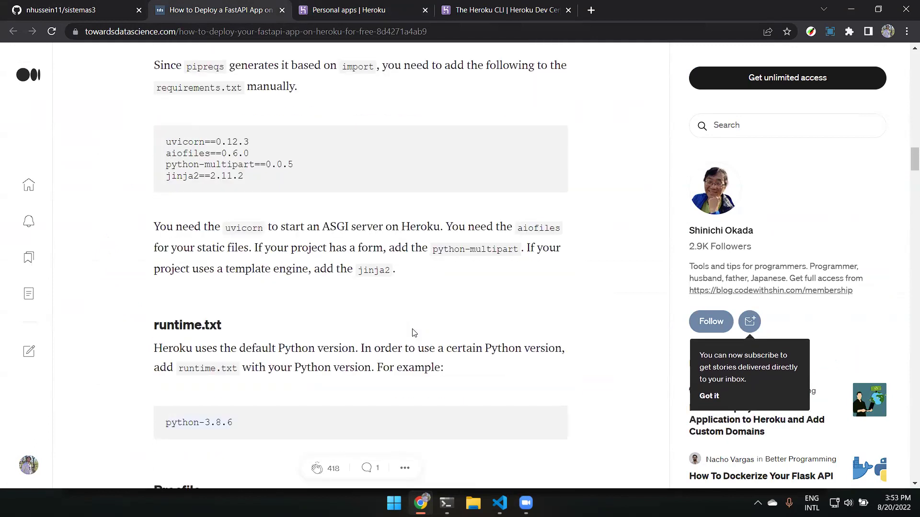
scroll(412, 331, down, 2)
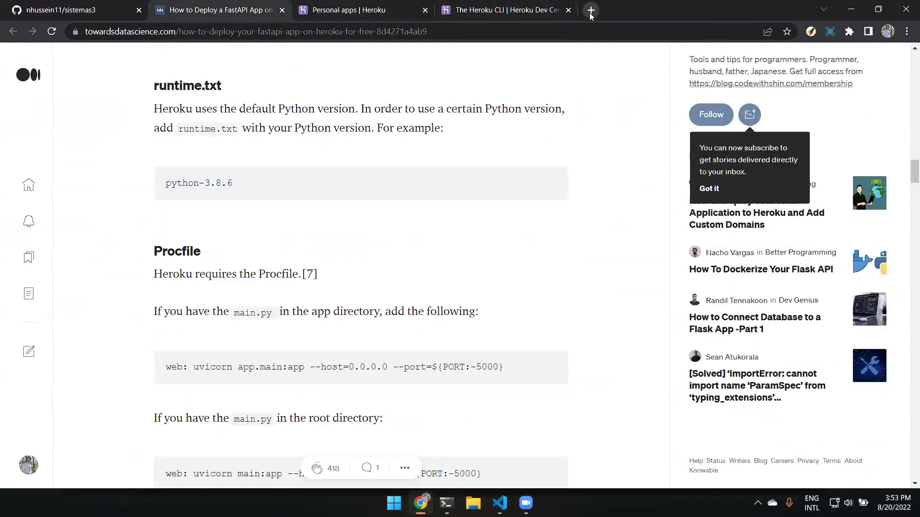
Load RapidAPI's Imgur page in a new tab and open apidocs.imgur.com in another tab.
click(591, 10)
click(711, 10)
click(436, 496)
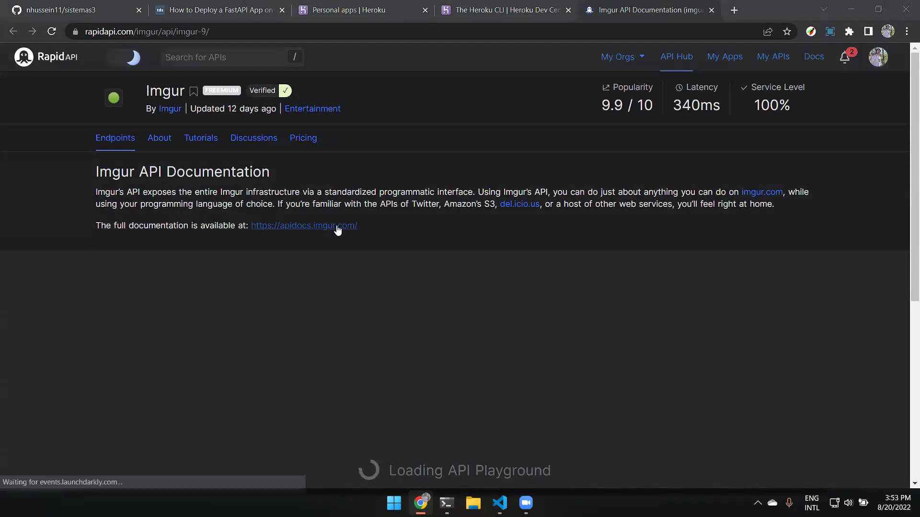
click(337, 226)
click(570, 10)
Scroll to the Delete an account album endpoint form and its Authorization header field.
scroll(549, 172, down, 2)
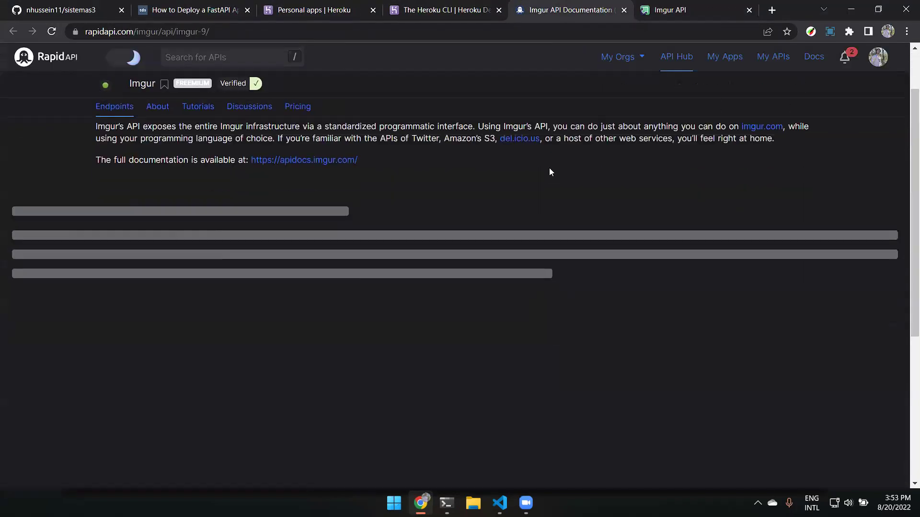
scroll(549, 168, down, 2)
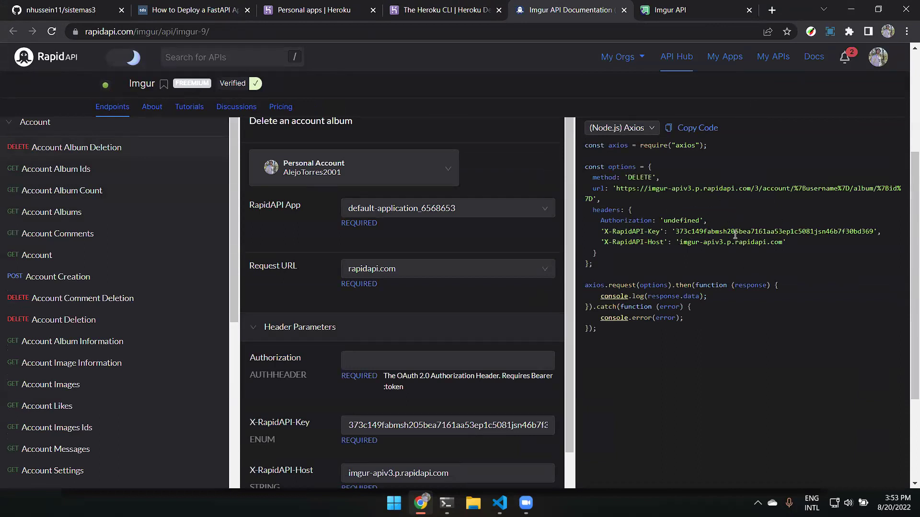
scroll(544, 228, down, 3)
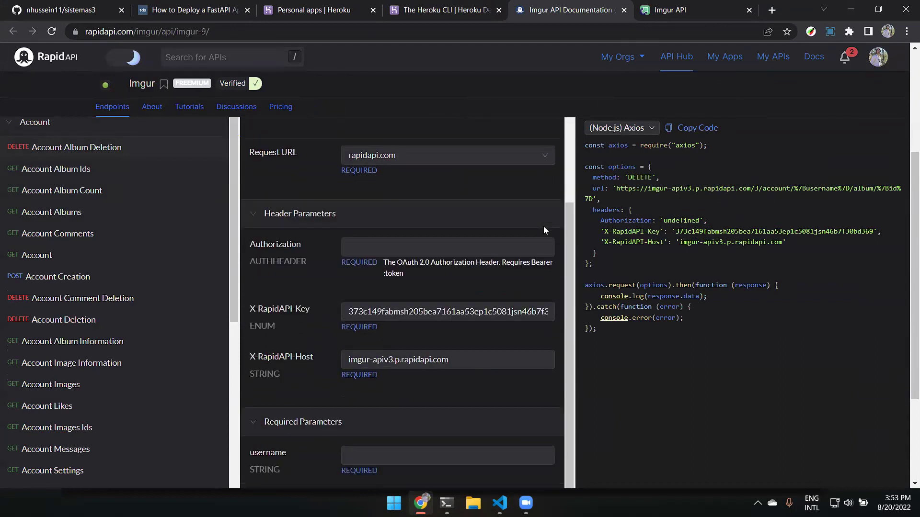
click(433, 247)
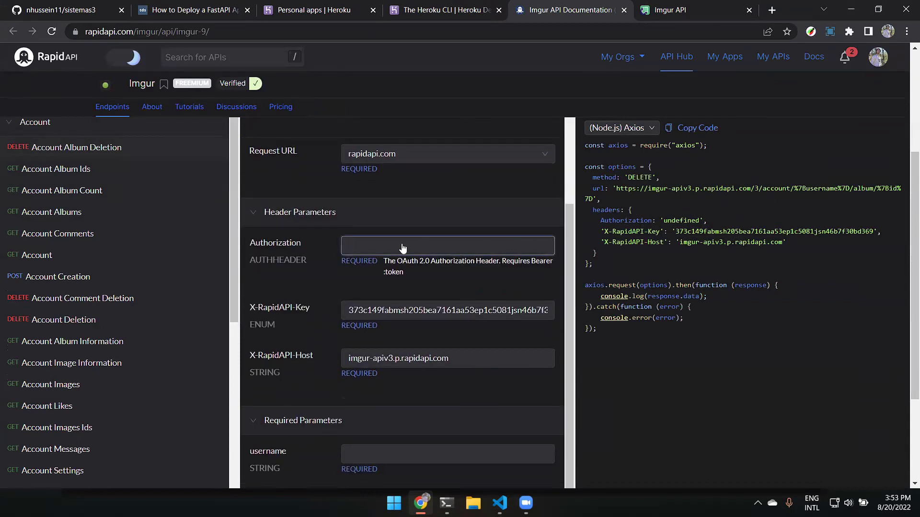
click(682, 5)
Scroll the Imgur docs and jump to the Authorization and OAuth section.
scroll(471, 145, down, 5)
scroll(470, 146, down, 10)
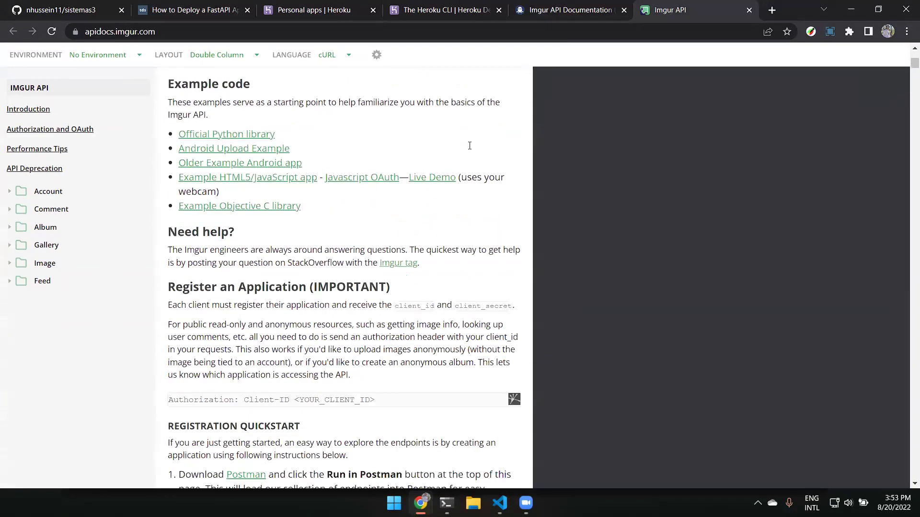
scroll(466, 145, up, 5)
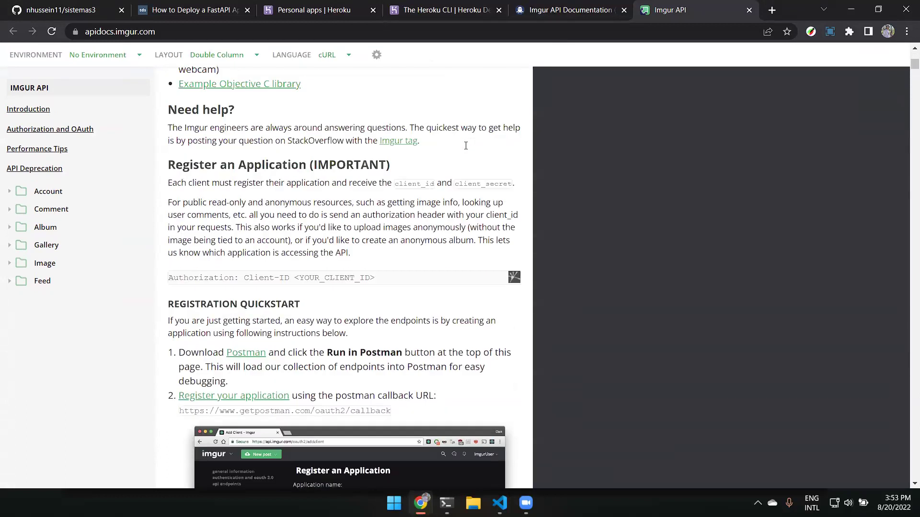
scroll(466, 146, down, 5)
scroll(466, 145, down, 10)
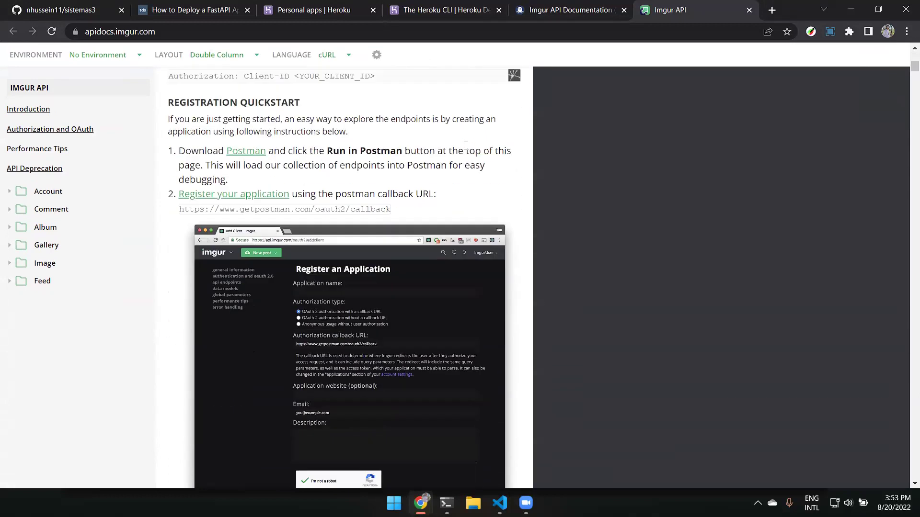
scroll(352, 152, down, 3)
scroll(263, 188, up, 4)
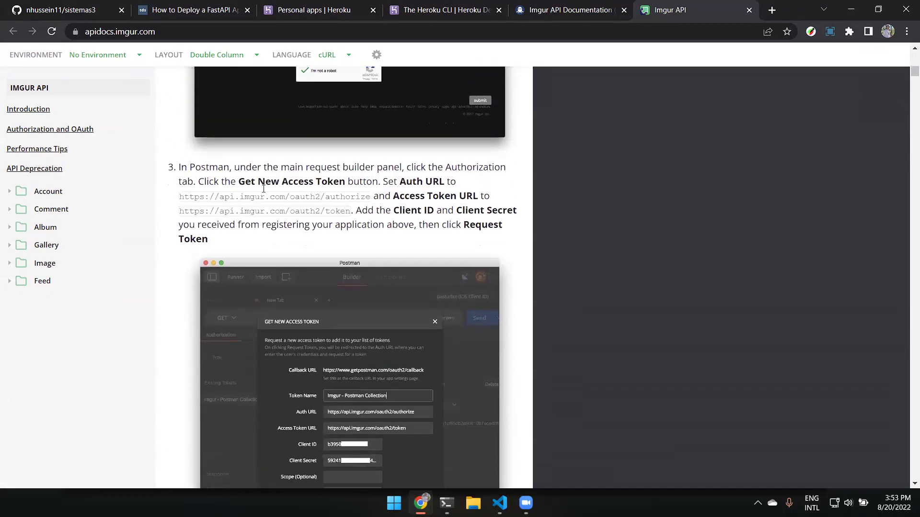
scroll(263, 189, up, 10)
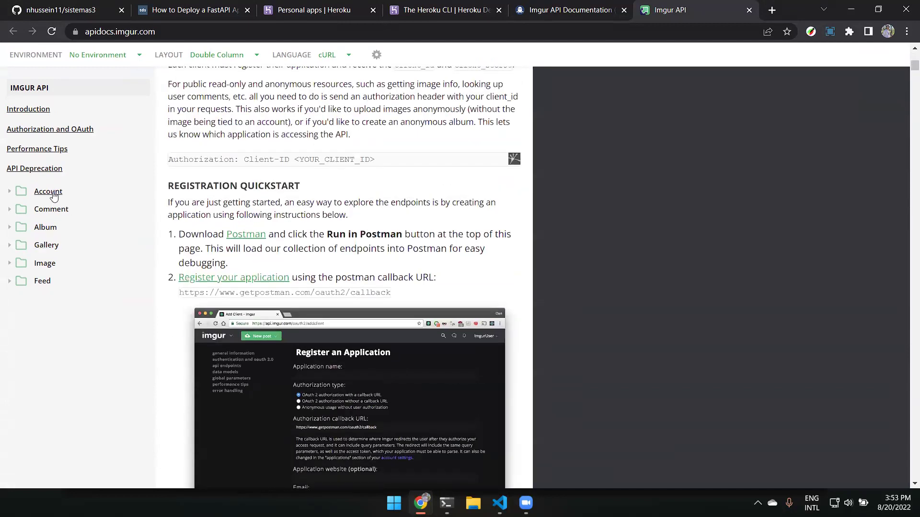
click(66, 136)
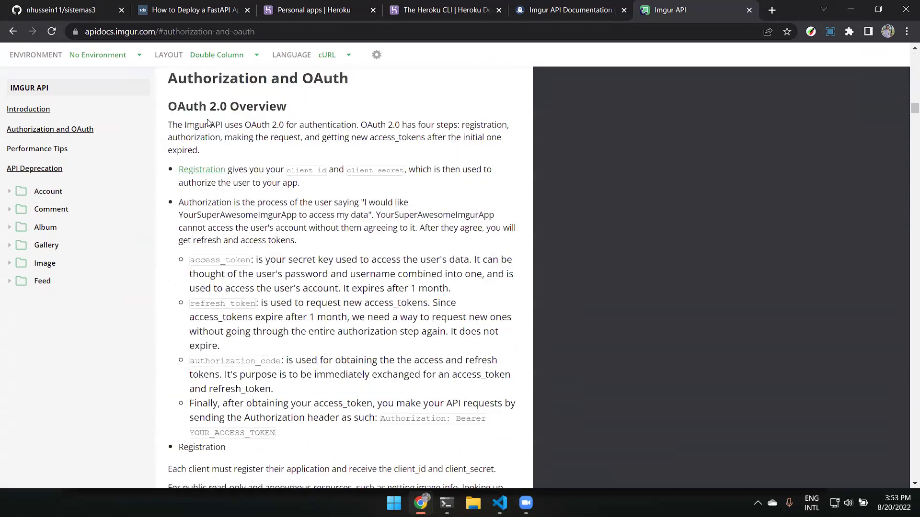
Highlight the OAuth 2.0 overview's key words: four steps, registration, authorization, request, expired.
drag(208, 129, 263, 130)
click(283, 129)
drag(418, 126, 478, 125)
double_click(485, 125)
double_click(193, 138)
double_click(282, 138)
drag(330, 138, 351, 139)
click(482, 140)
drag(482, 141, 501, 139)
double_click(188, 150)
click(191, 152)
Select client_id and client_secret in the Registration bullet.
drag(287, 173, 405, 171)
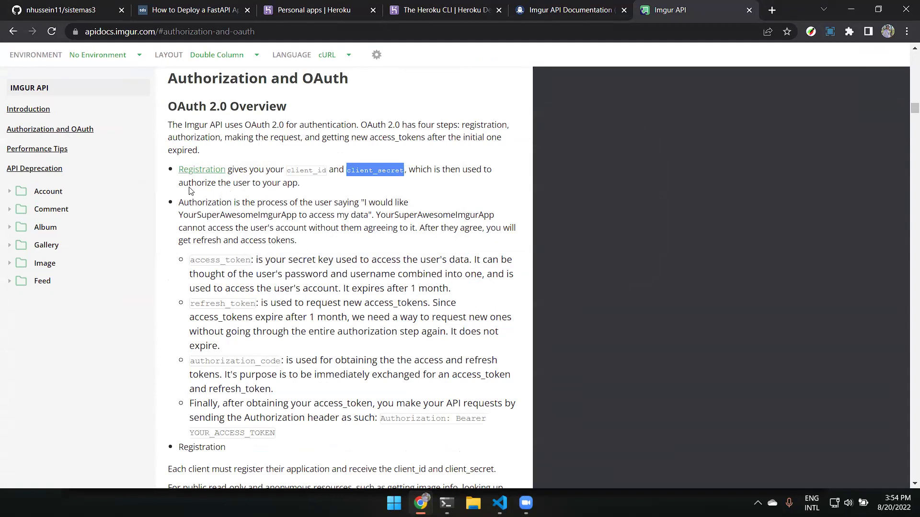
drag(189, 183, 303, 191)
click(316, 188)
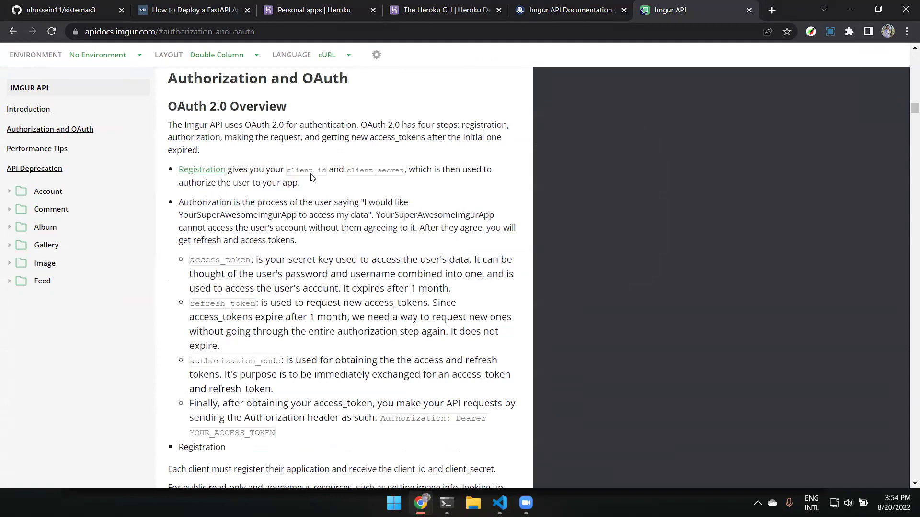
double_click(352, 174)
click(400, 177)
double_click(389, 174)
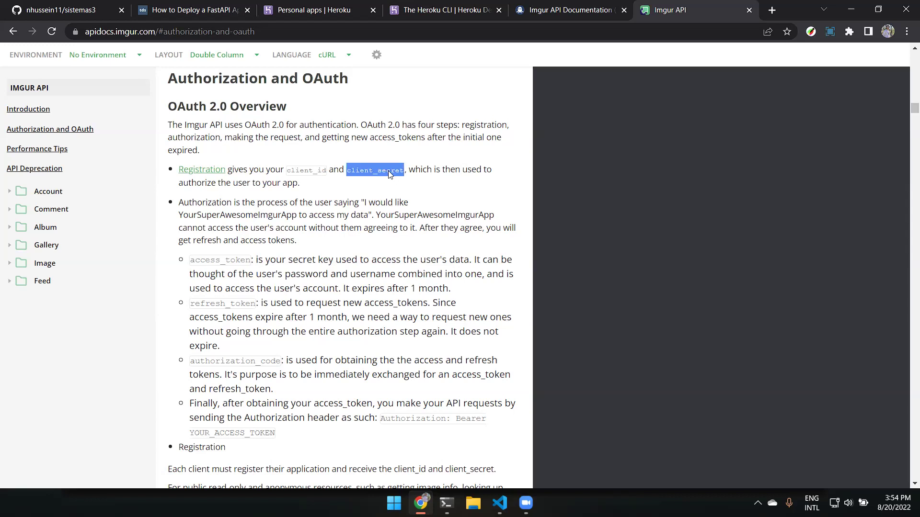
click(361, 186)
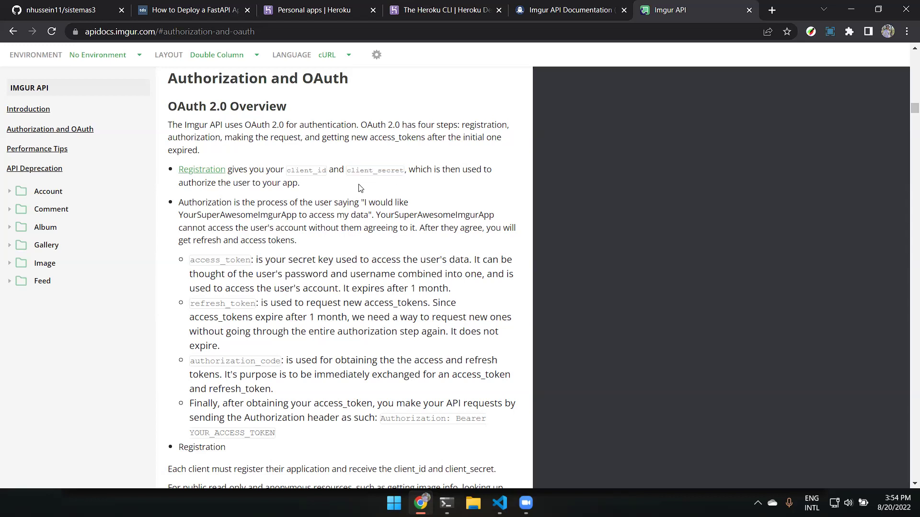
Highlight the access_token and refresh_token terms in the token explanation.
scroll(361, 174, up, 13)
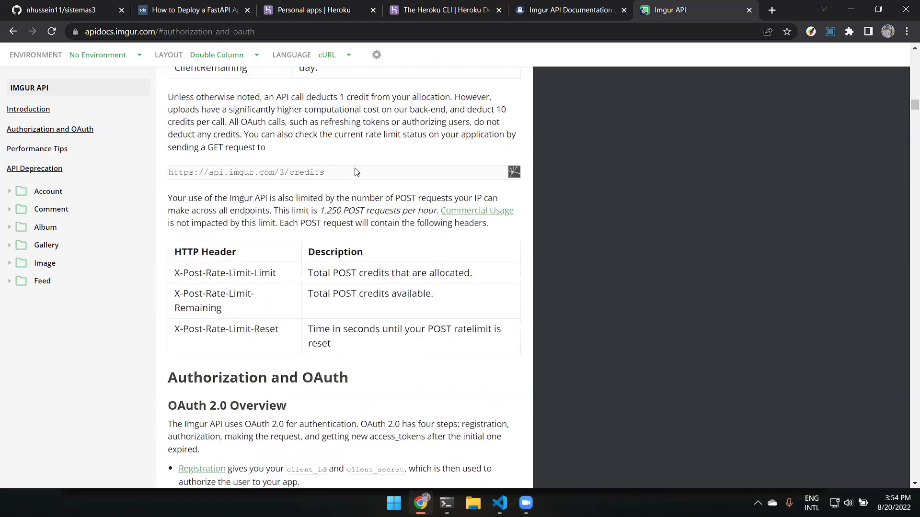
scroll(356, 168, down, 14)
scroll(356, 168, up, 4)
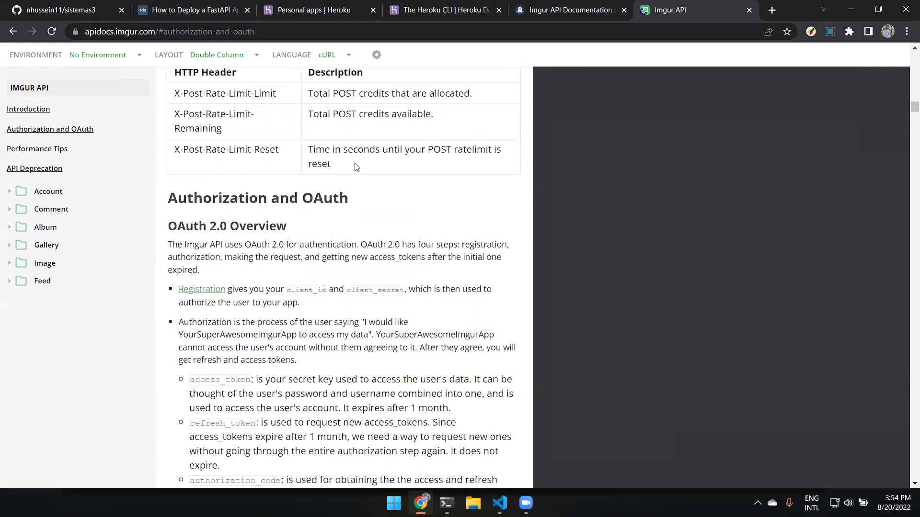
scroll(356, 167, down, 2)
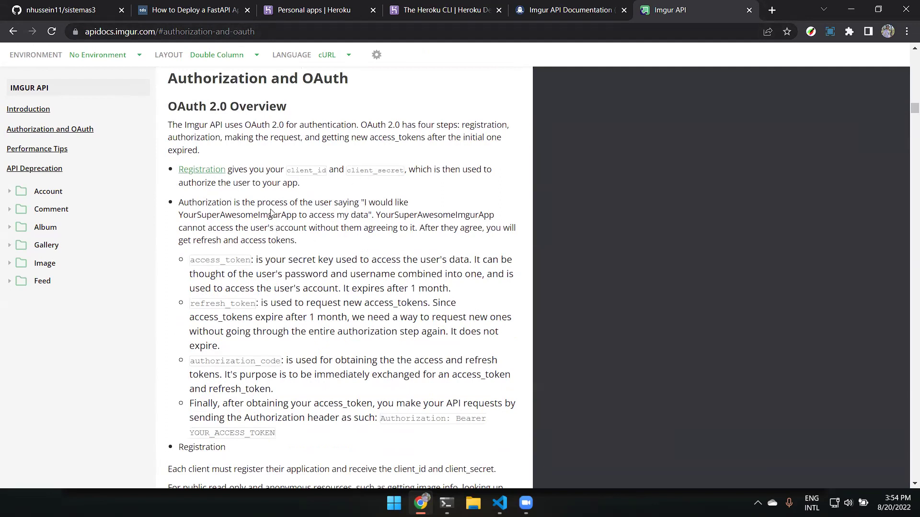
drag(191, 263, 393, 244)
scroll(333, 202, down, 1)
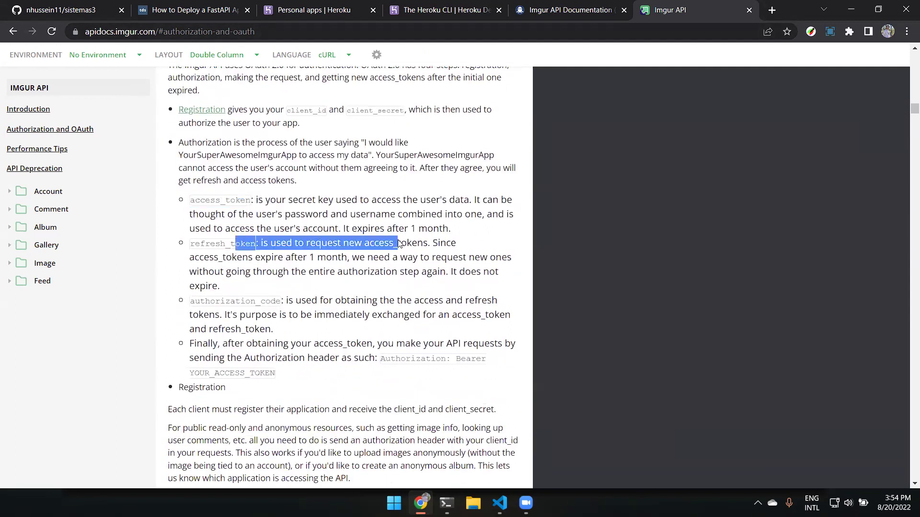
click(442, 242)
double_click(376, 111)
double_click(225, 200)
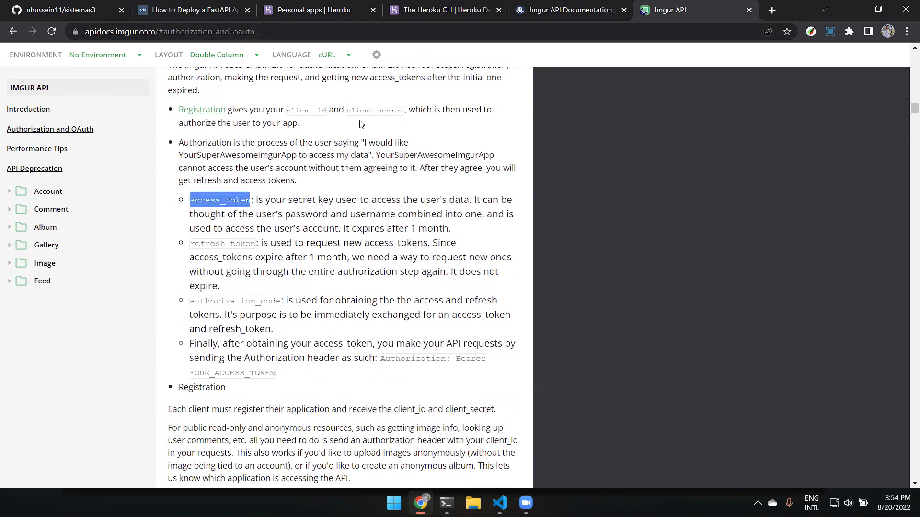
double_click(234, 245)
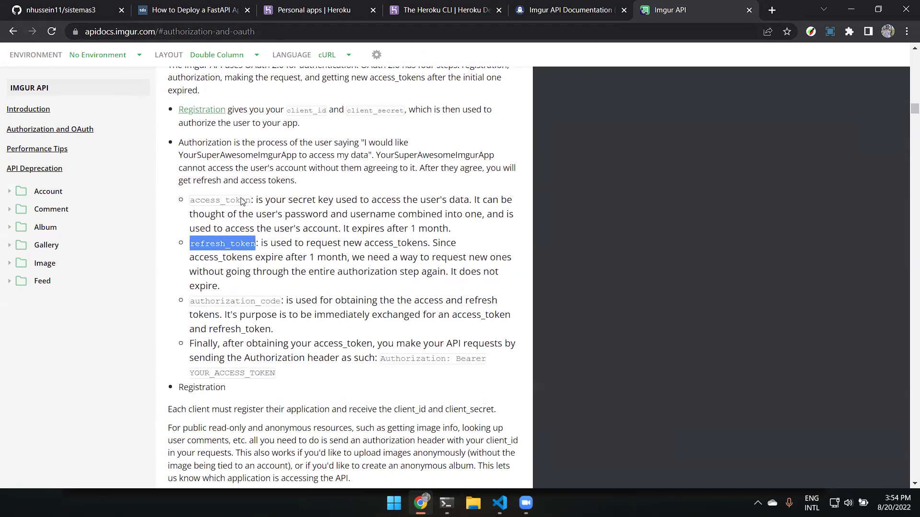
Highlight the 'Authorization: Bearer YOUR_ACCESS_TOKEN' header example, then return to RapidAPI.
scroll(283, 309, down, 3)
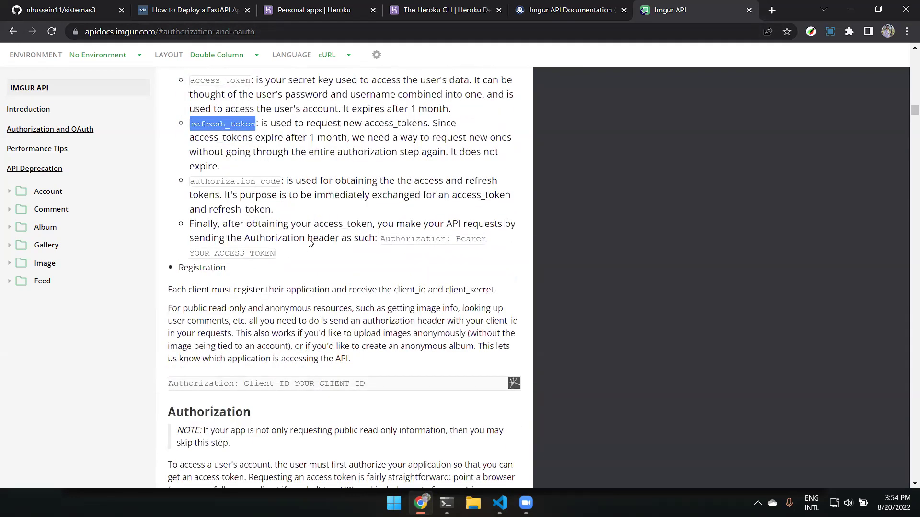
click(402, 252)
drag(398, 243, 416, 263)
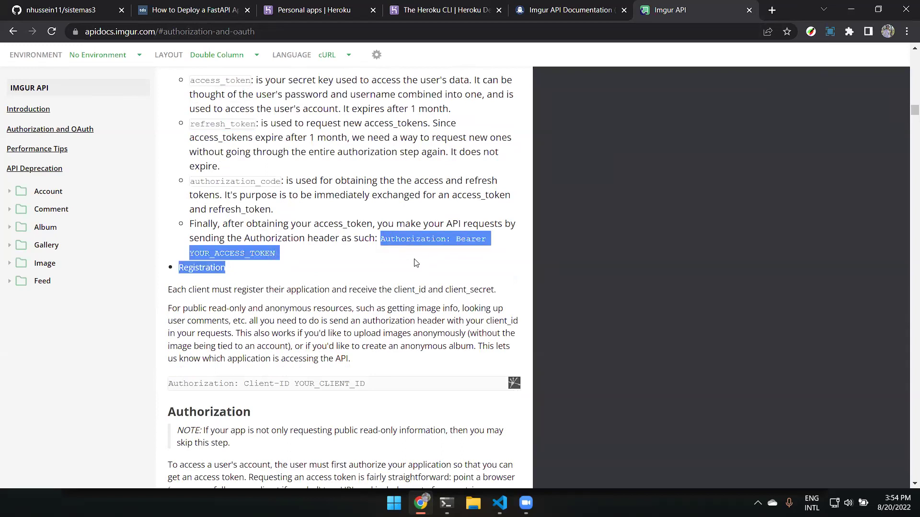
click(599, 6)
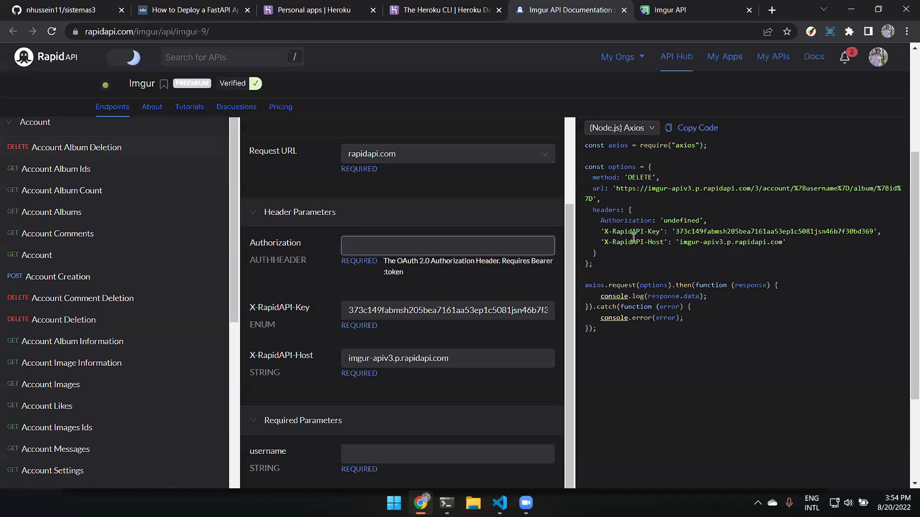
Enter 'Bearer XXXXX' in the Imgur endpoint's Authorization header field.
double_click(681, 221)
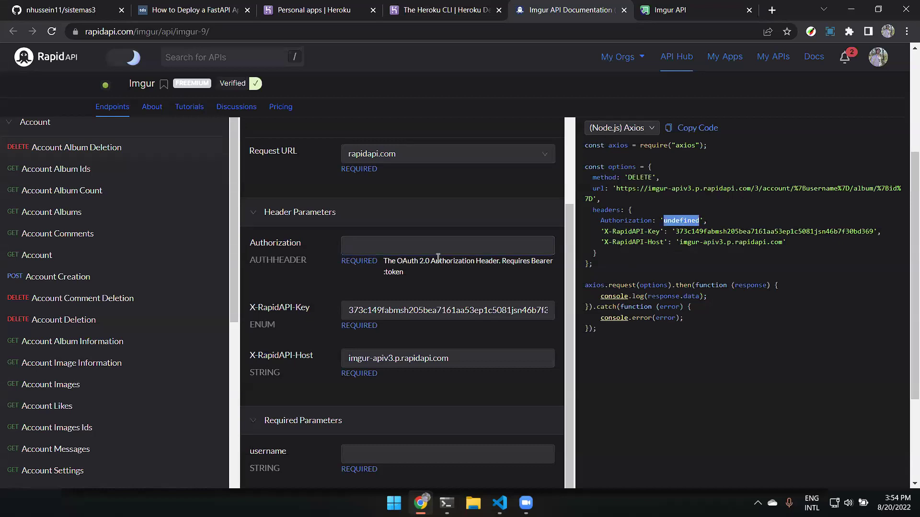
click(368, 242)
text(Bearer)
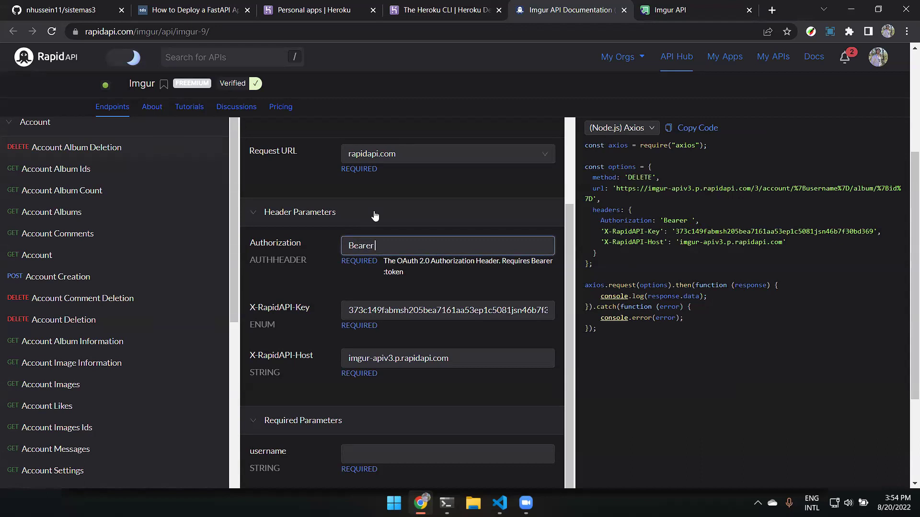
text( XXXXX)
click(673, 6)
Read the authorization URL, response and error-response sections, then switch to VS Code.
scroll(477, 138, down, 6)
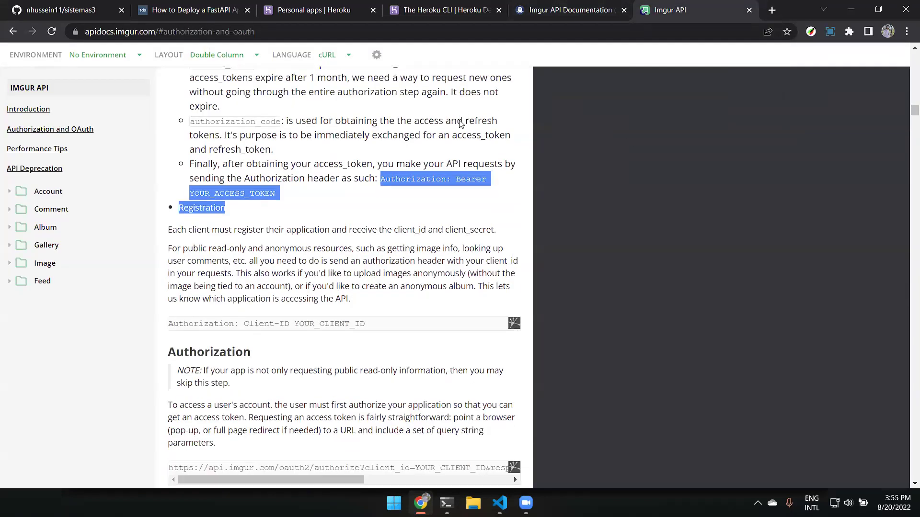
scroll(464, 114, down, 1)
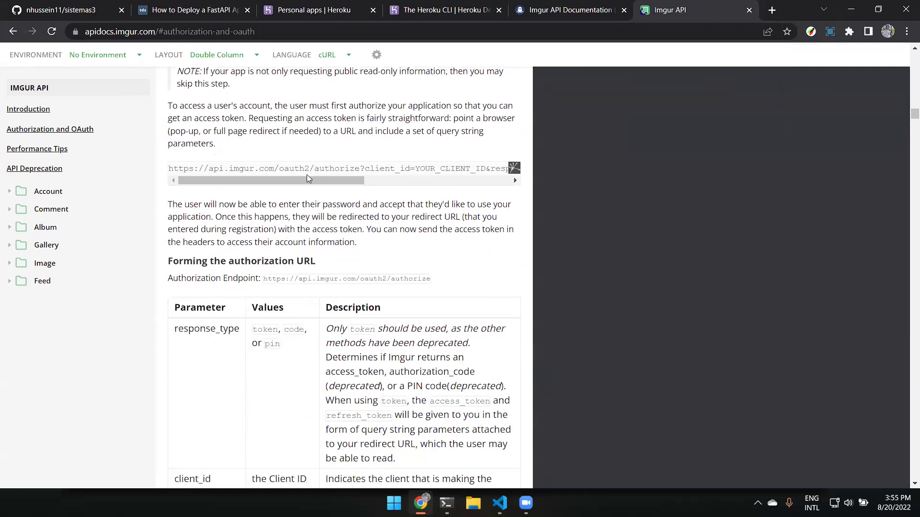
scroll(308, 179, up, 2)
scroll(309, 173, down, 13)
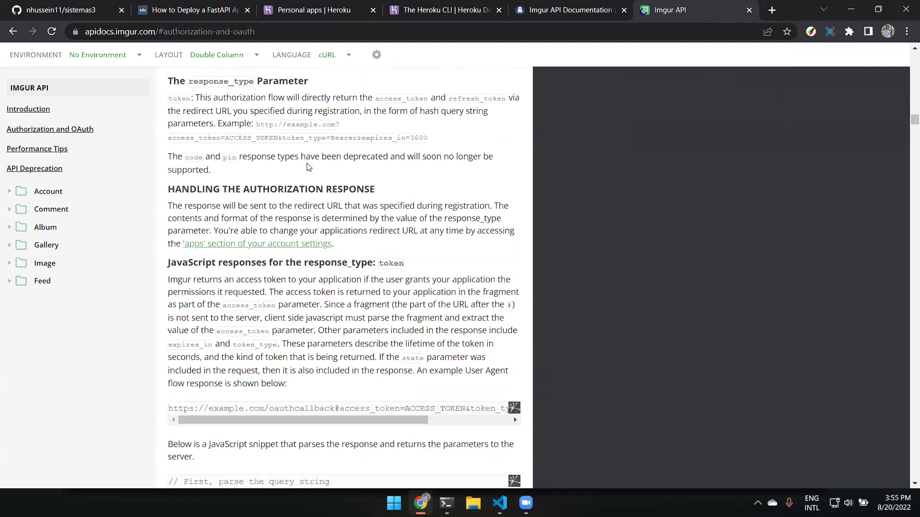
scroll(308, 167, down, 7)
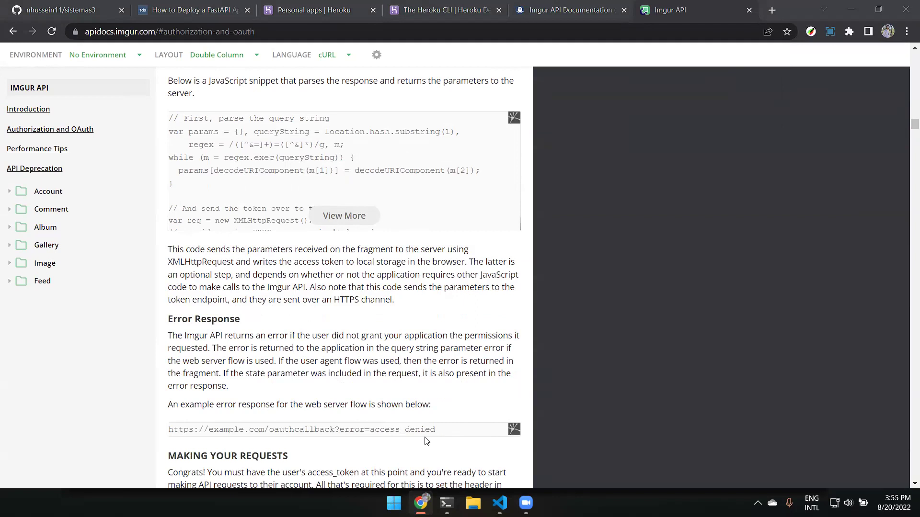
mouse_move(499, 503)
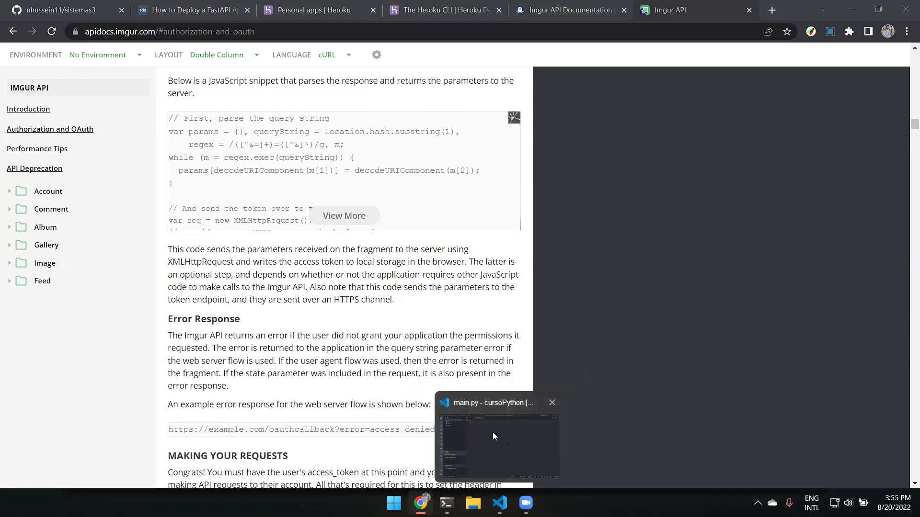
click(493, 432)
Check the empty main.py editor, then switch back to Chrome.
click(375, 77)
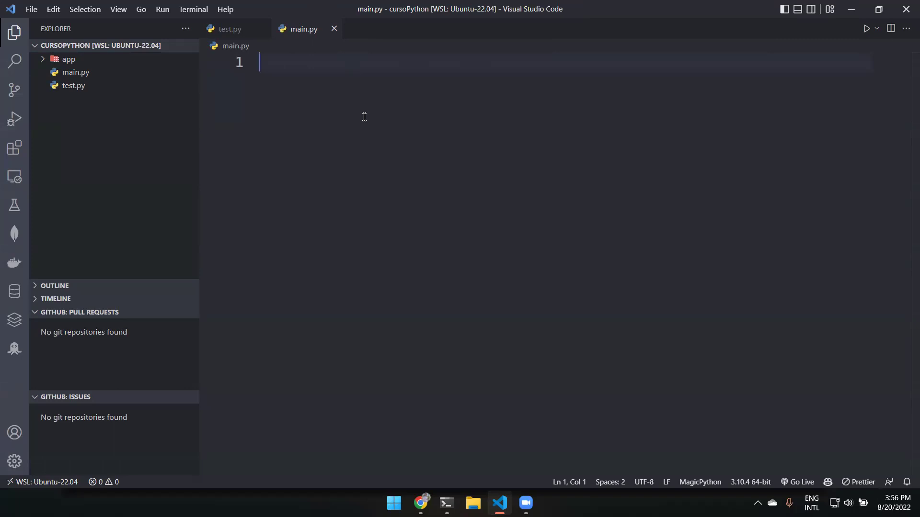
click(420, 503)
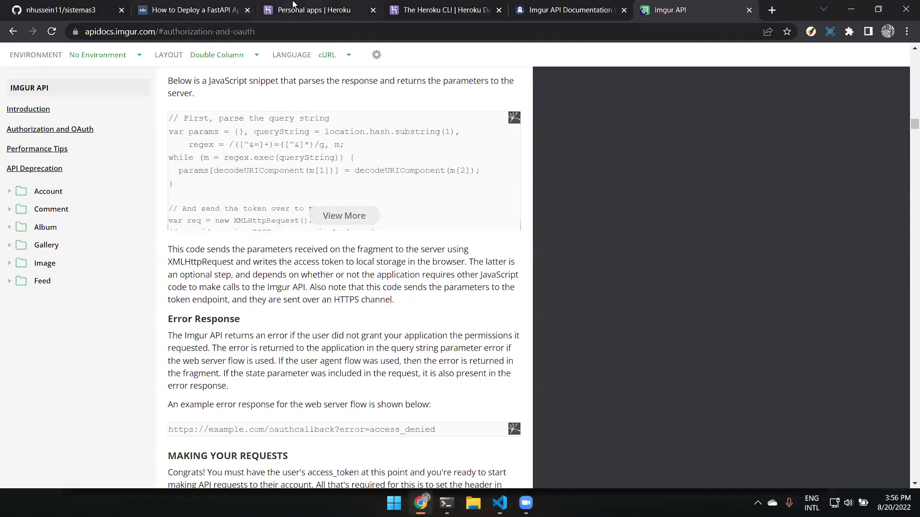
Open the test-python-iita app from the Personal apps list.
click(292, 8)
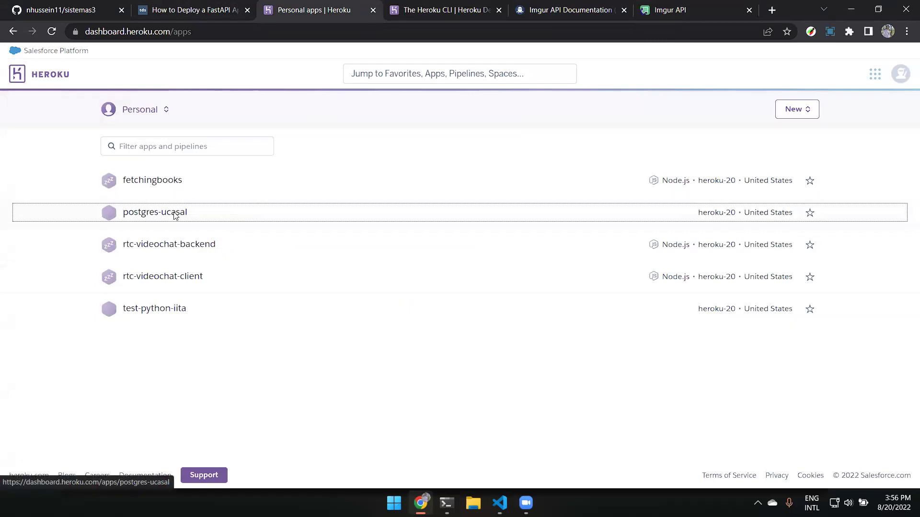
click(176, 215)
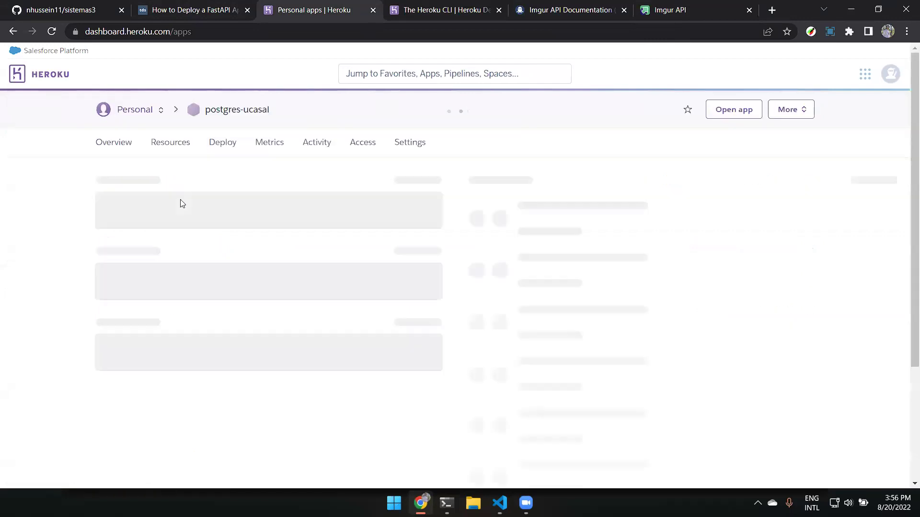
key(alt+Left)
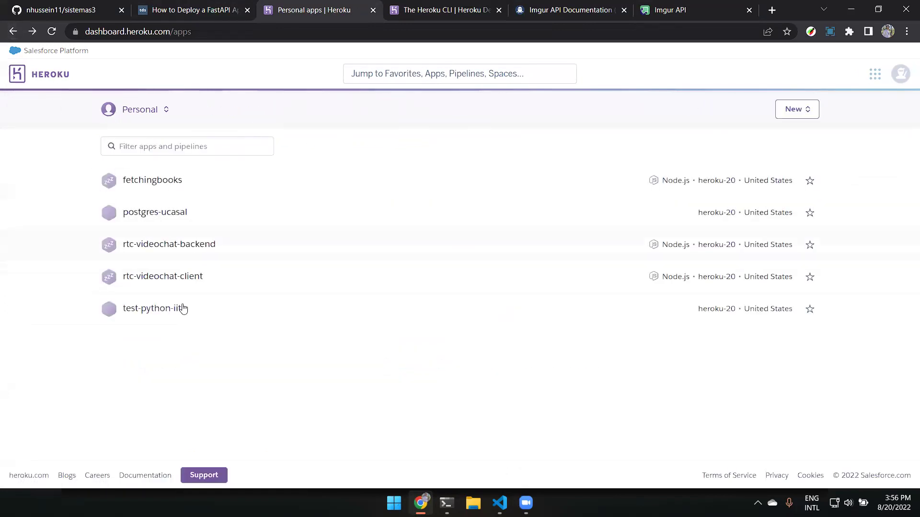
click(170, 308)
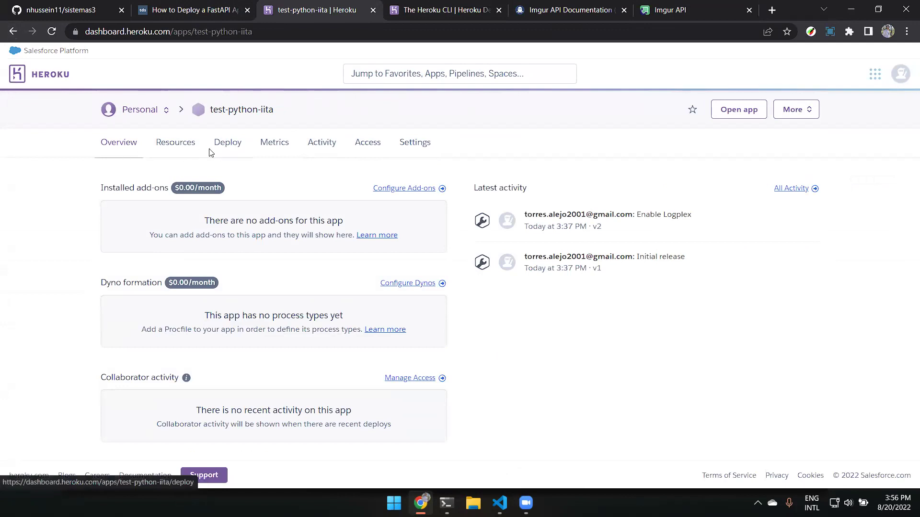
Open its Resources tab and launch Find more add-ons in a new Elements tab.
click(175, 147)
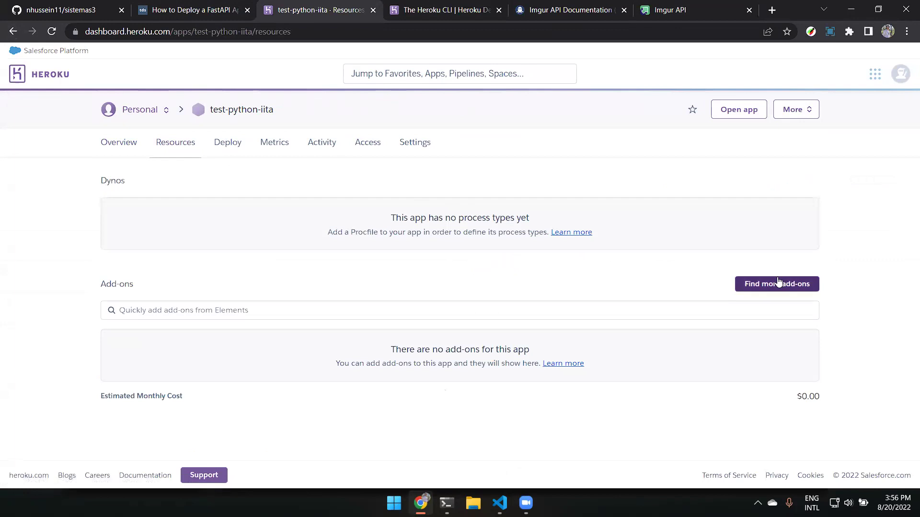
click(764, 285)
click(277, 9)
click(377, 7)
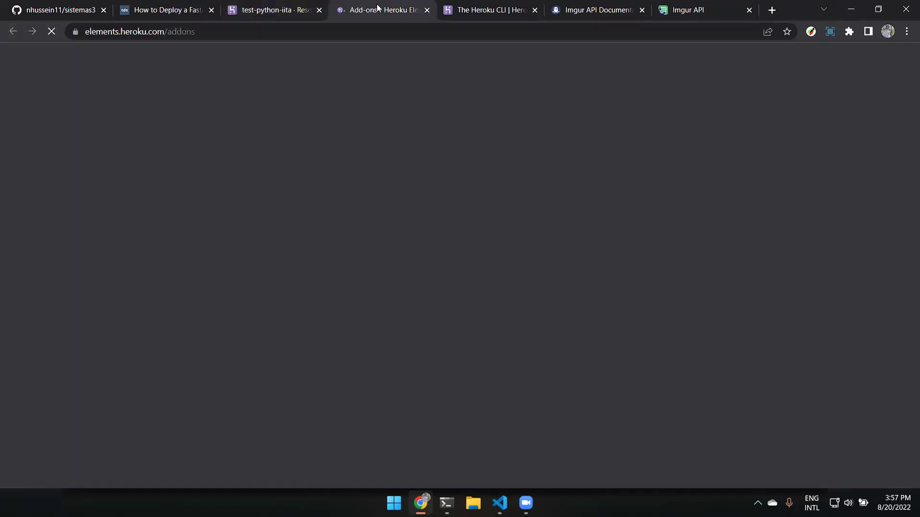
Scroll through the Heroku Elements add-ons grid.
scroll(411, 230, down, 7)
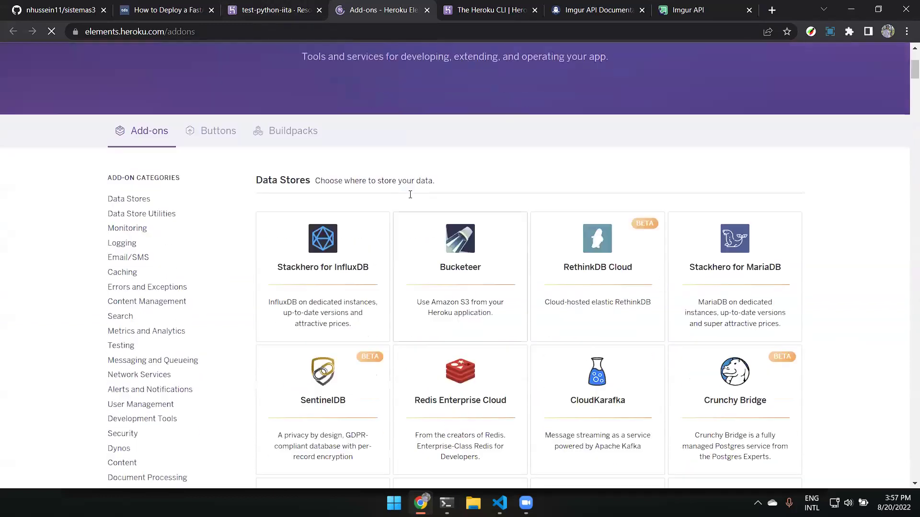
scroll(387, 158, down, 5)
scroll(386, 158, up, 7)
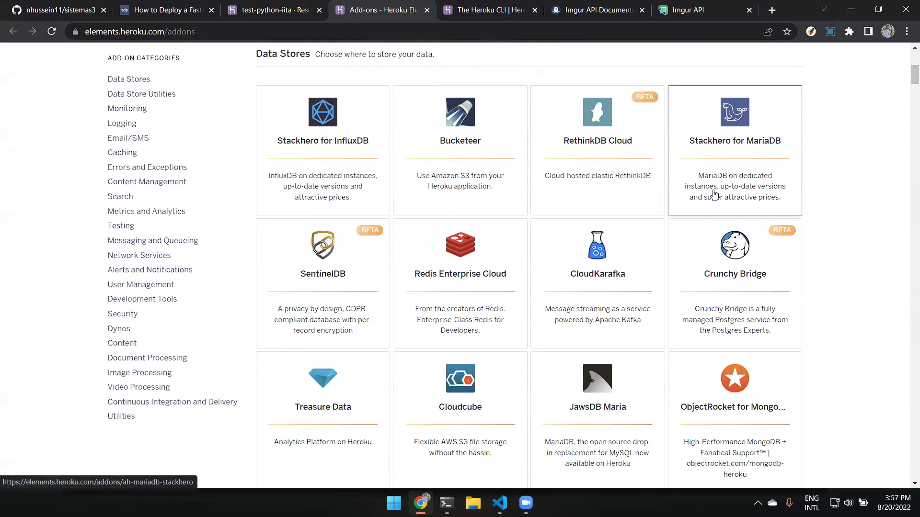
scroll(750, 140, down, 1)
scroll(749, 138, up, 1)
scroll(747, 136, down, 3)
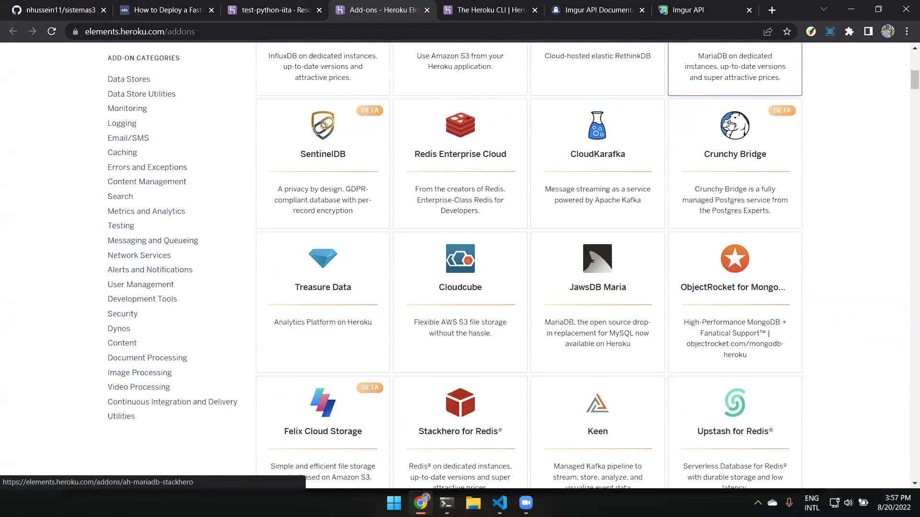
scroll(730, 115, down, 5)
scroll(731, 124, down, 4)
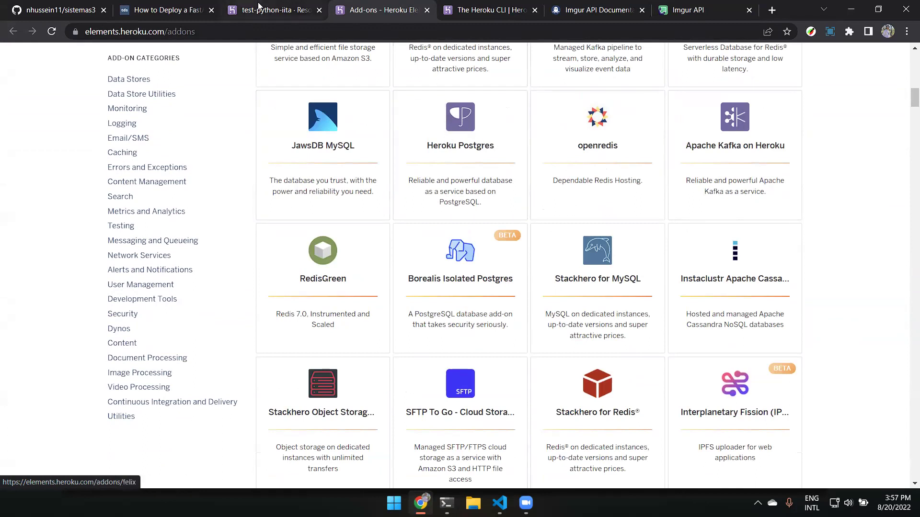
Search 'heroku-post' in test-python-iita's add-on field, then browse all add-ons.
click(283, 6)
click(377, 317)
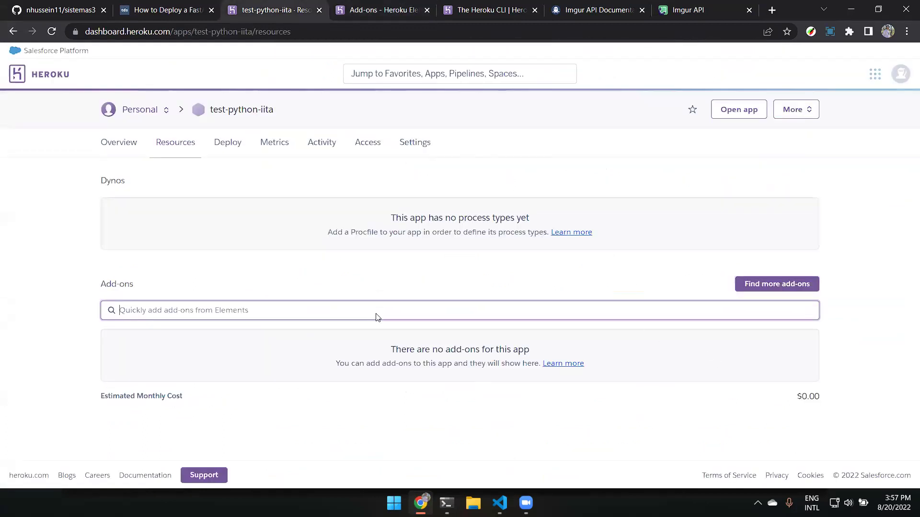
text(heroku-post)
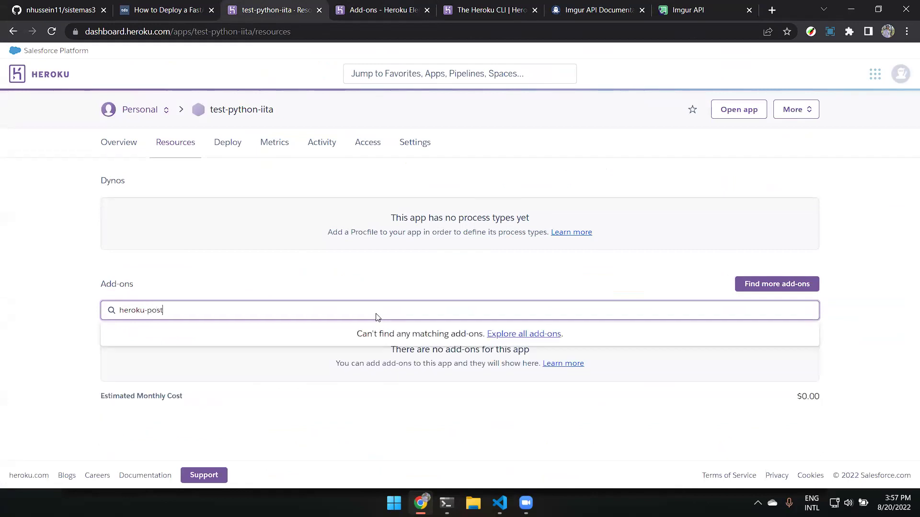
click(544, 337)
Open the Heroku Postgres card and choose Install Heroku Postgres.
scroll(725, 196, down, 10)
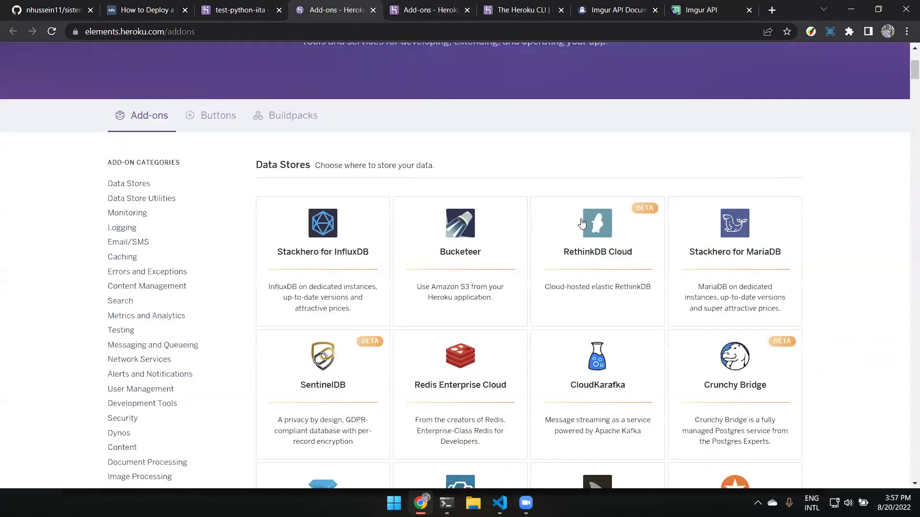
scroll(724, 197, down, 9)
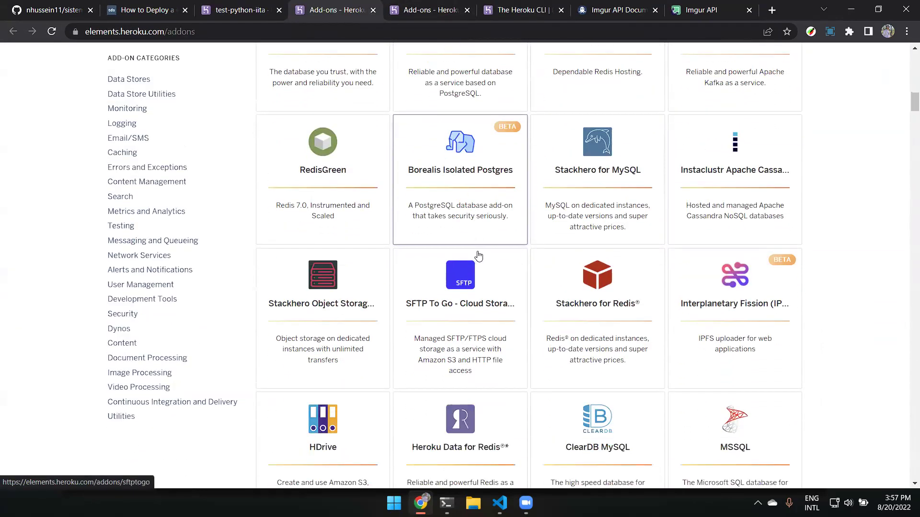
scroll(542, 277, up, 12)
click(460, 405)
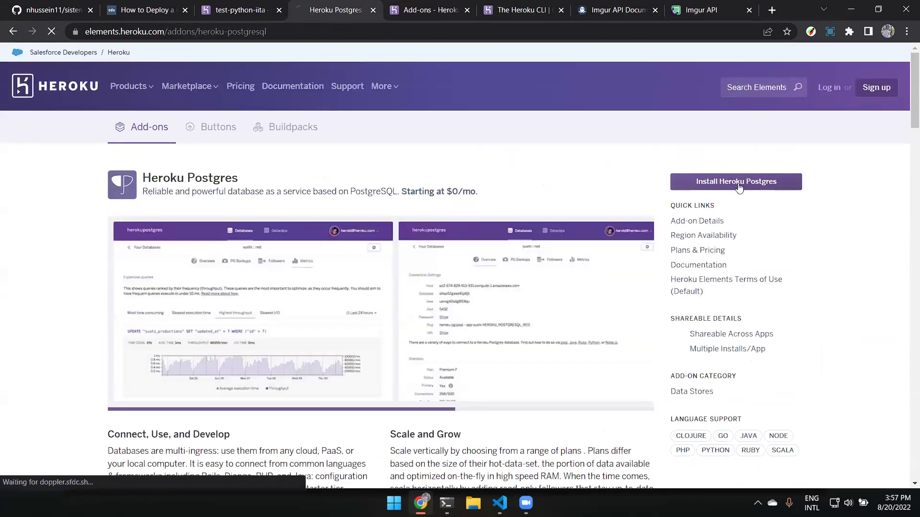
click(739, 186)
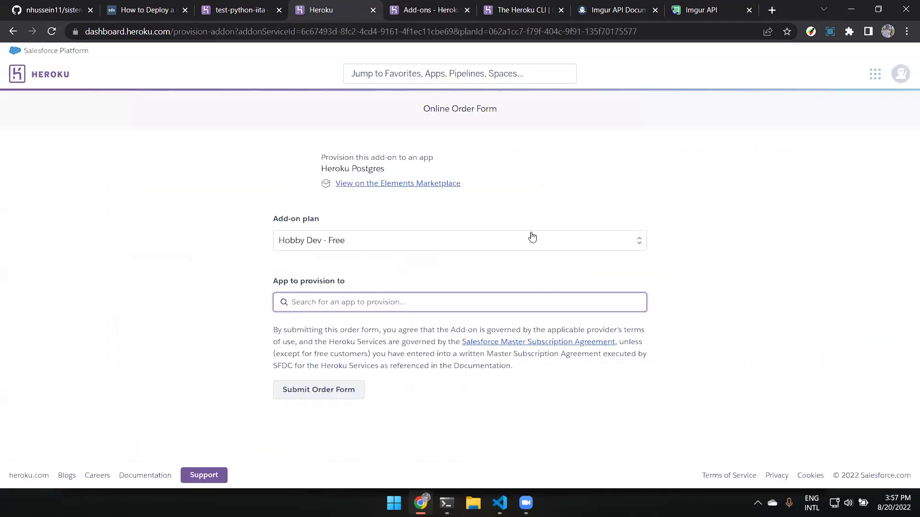
Keep the Hobby Dev - Free plan for Heroku Postgres on the order form.
click(367, 244)
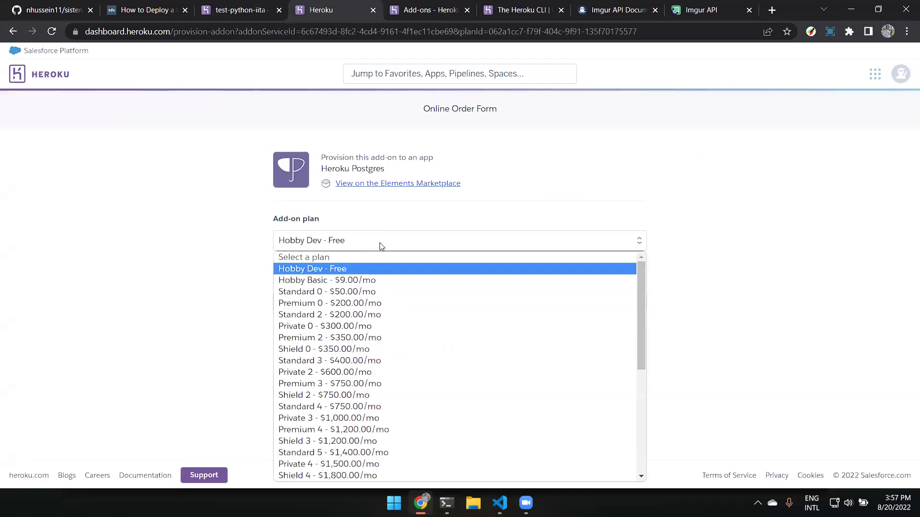
scroll(381, 268, down, 5)
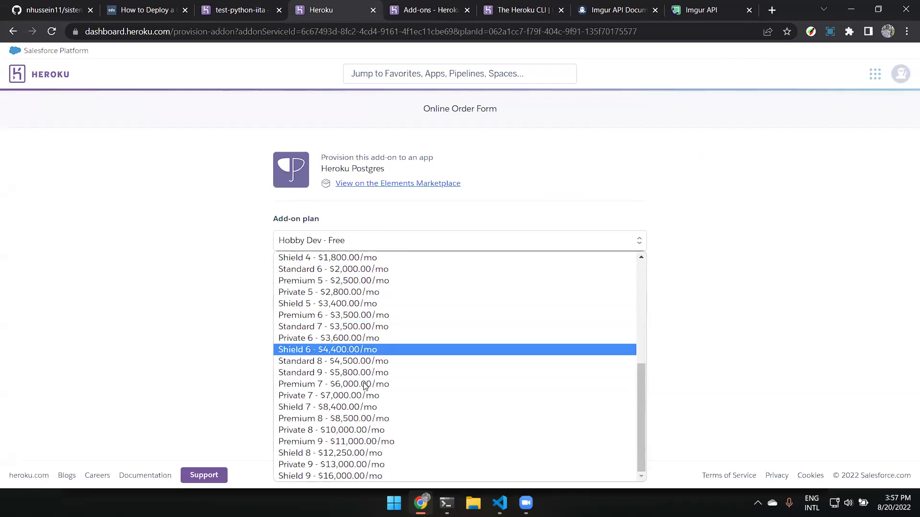
click(345, 245)
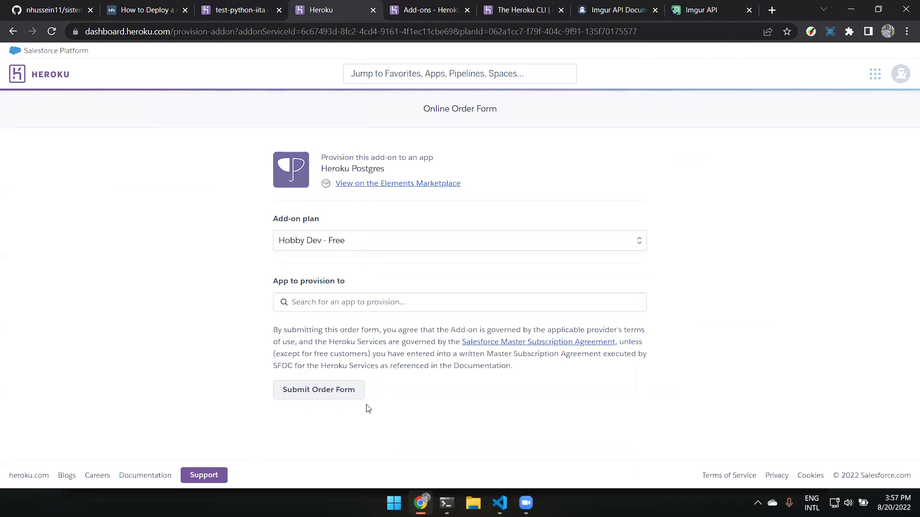
click(358, 240)
click(329, 269)
Choose test-python-iita as the destination app and submit the order form.
drag(286, 390, 301, 396)
click(371, 309)
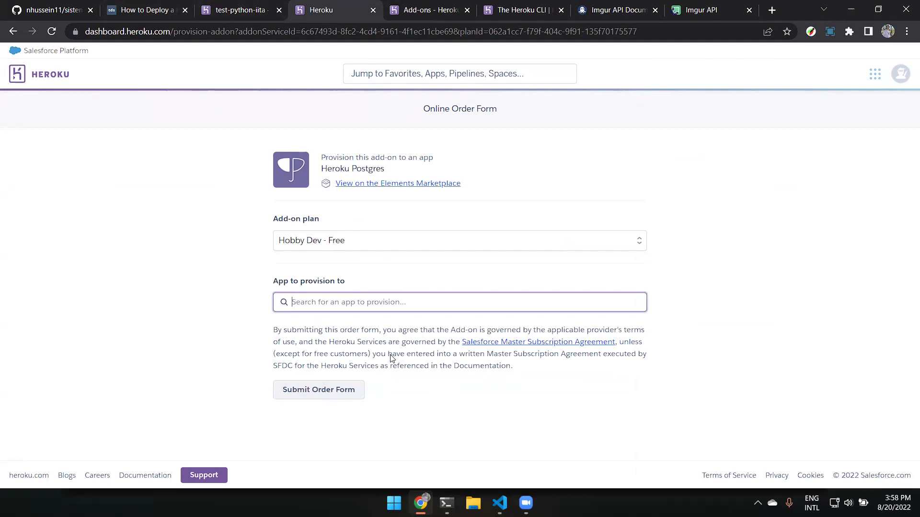
text(ts)
key(BackSpace)
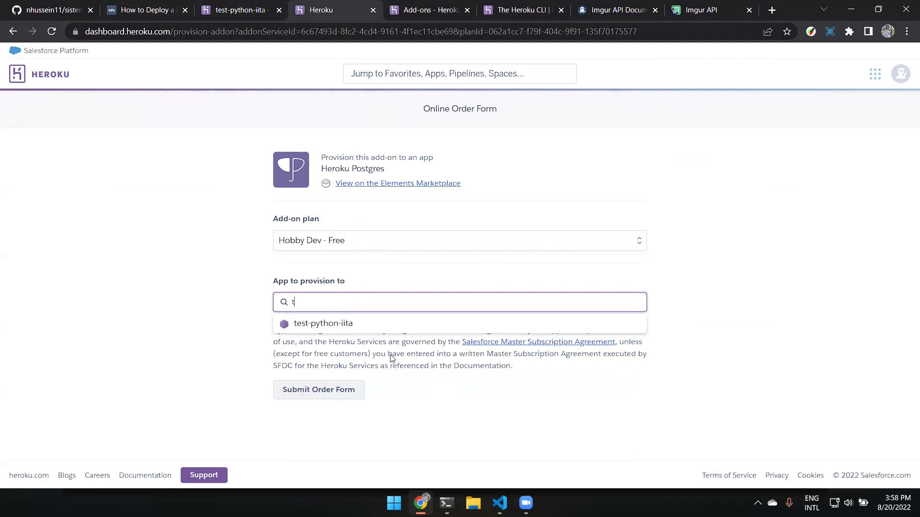
click(330, 321)
scroll(346, 246, down, 2)
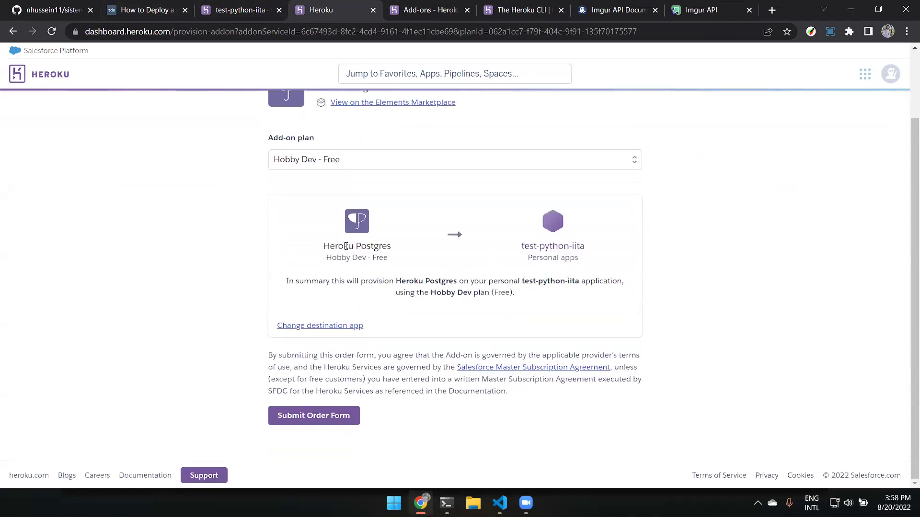
click(324, 416)
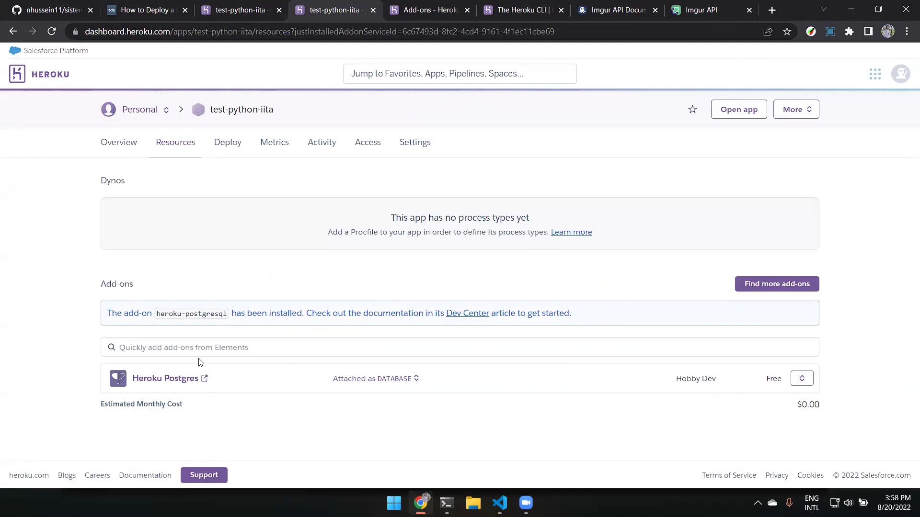
Open the new postgresql-octagonal-33370 database's page in Heroku Data.
click(183, 379)
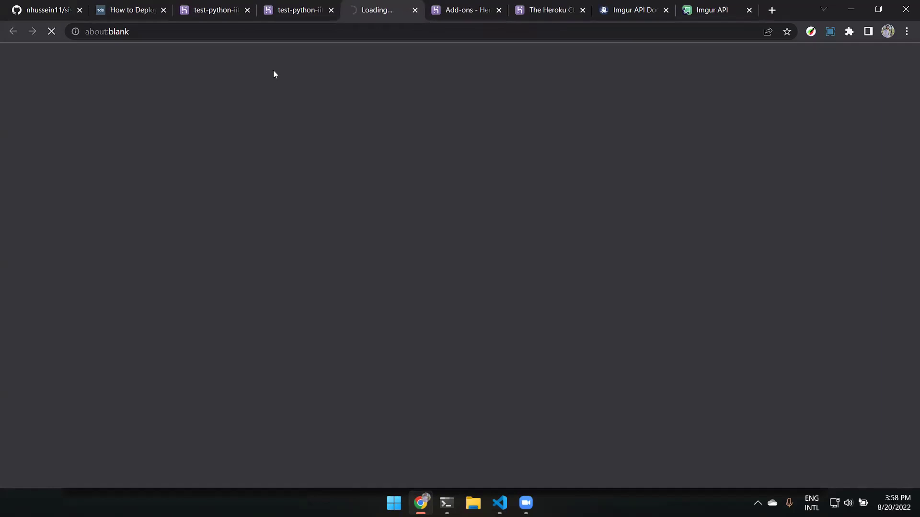
click(294, 10)
click(374, 5)
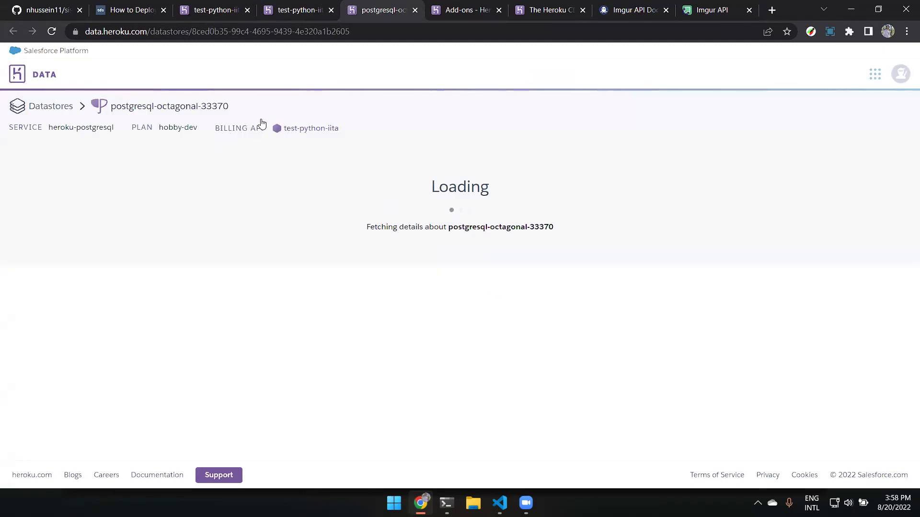
Review the 10,000 row limit and 0 of 20 connections, then go to Settings.
drag(293, 321, 252, 323)
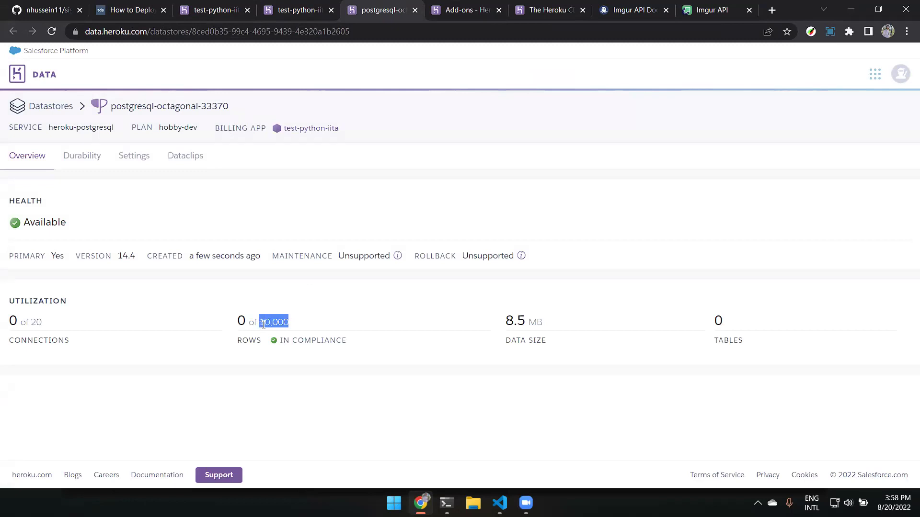
click(332, 320)
drag(38, 322, 13, 321)
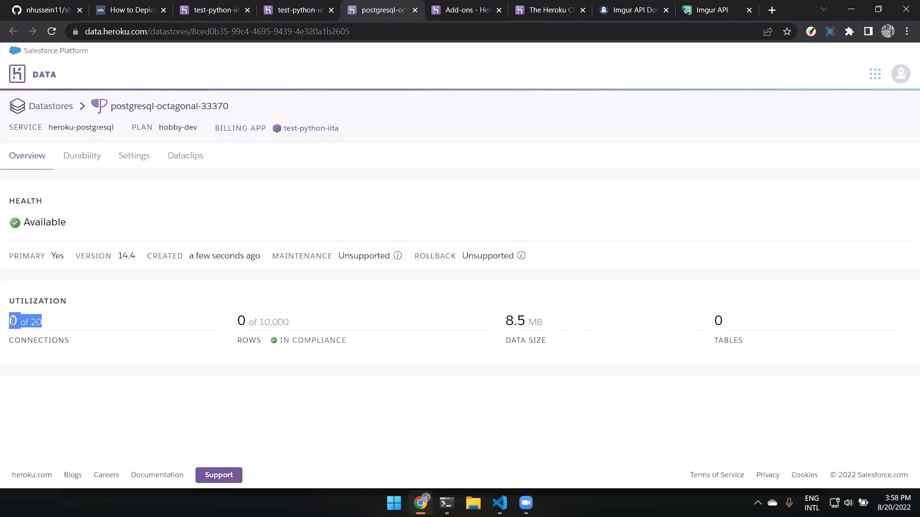
click(83, 324)
double_click(14, 320)
click(140, 156)
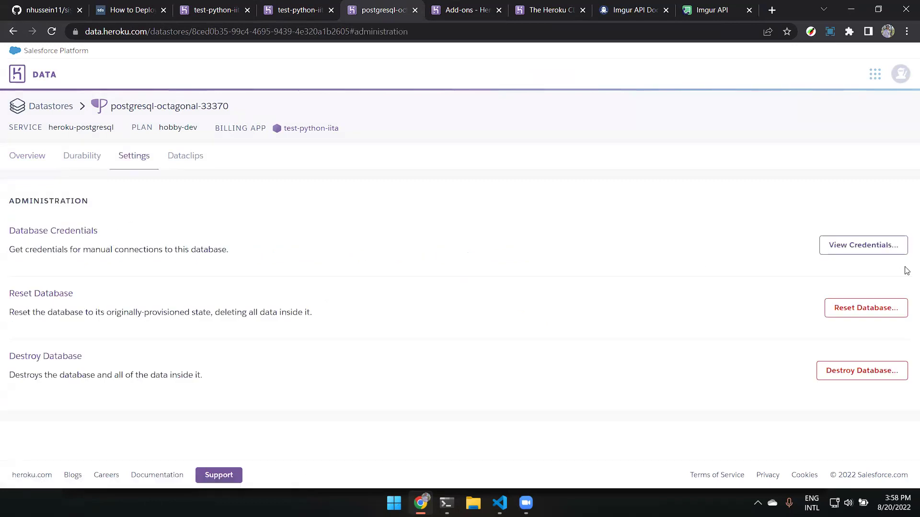
click(876, 246)
scroll(143, 192, down, 3)
drag(38, 156, 408, 287)
click(408, 286)
drag(113, 163, 325, 173)
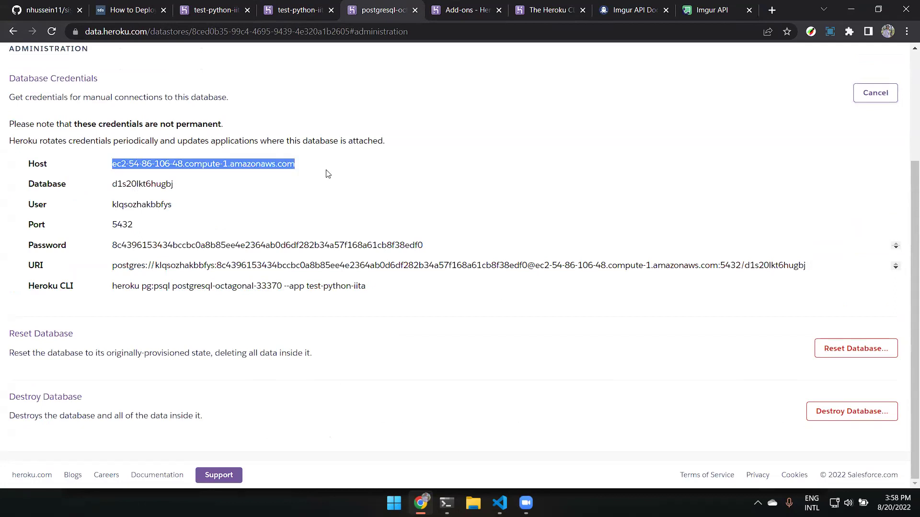
double_click(249, 167)
click(176, 191)
double_click(174, 188)
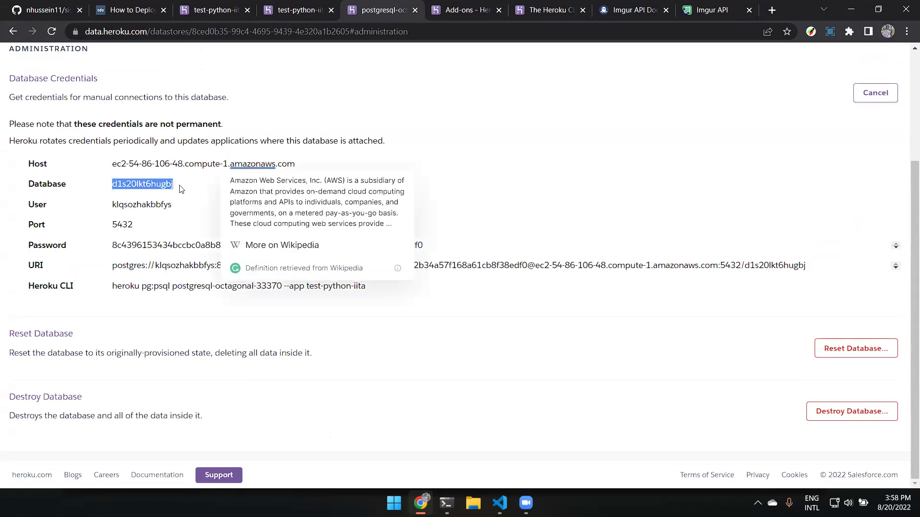
drag(172, 206, 111, 205)
double_click(111, 225)
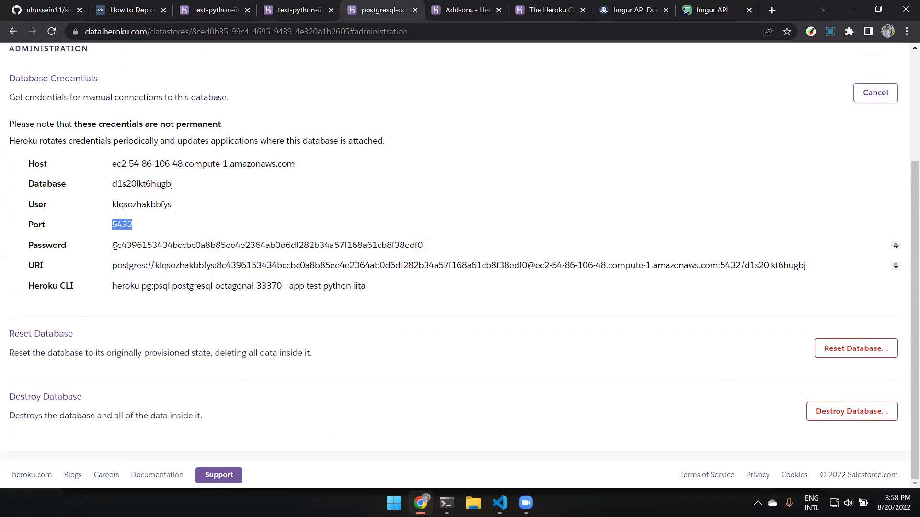
drag(113, 245, 422, 245)
drag(112, 267, 813, 259)
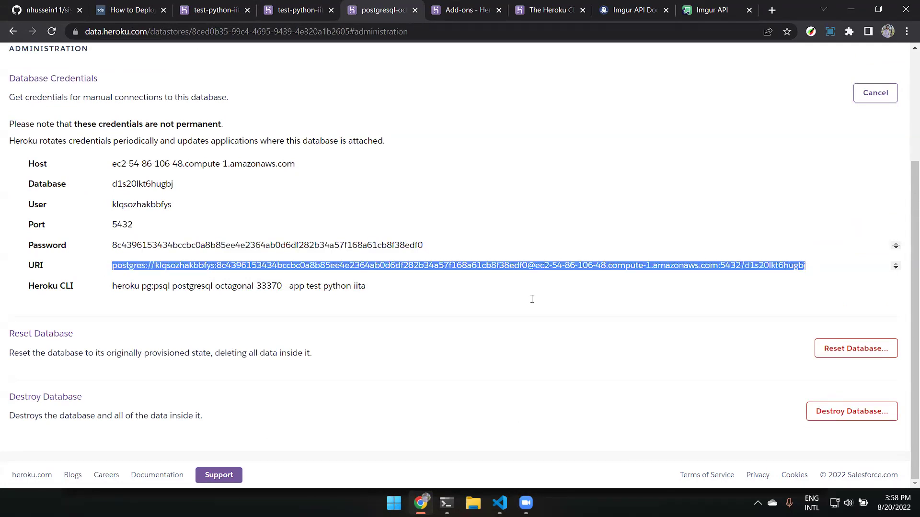
double_click(198, 266)
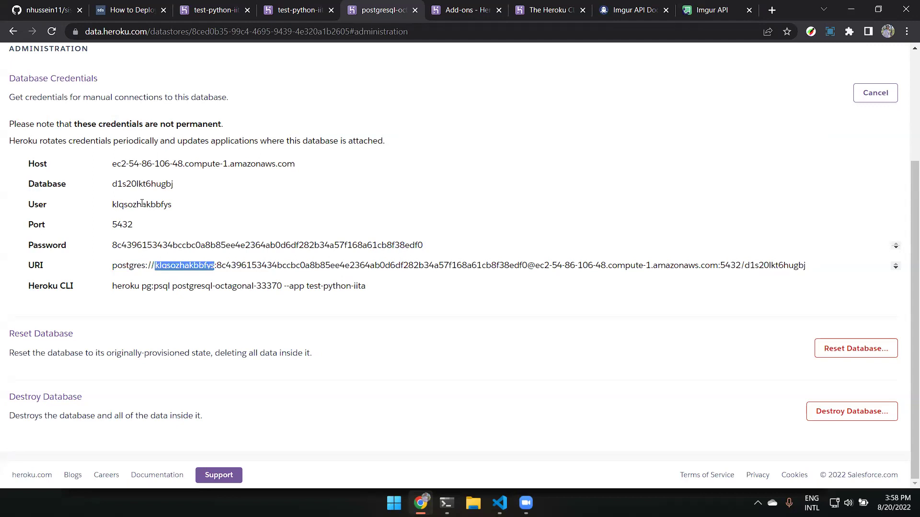
double_click(249, 267)
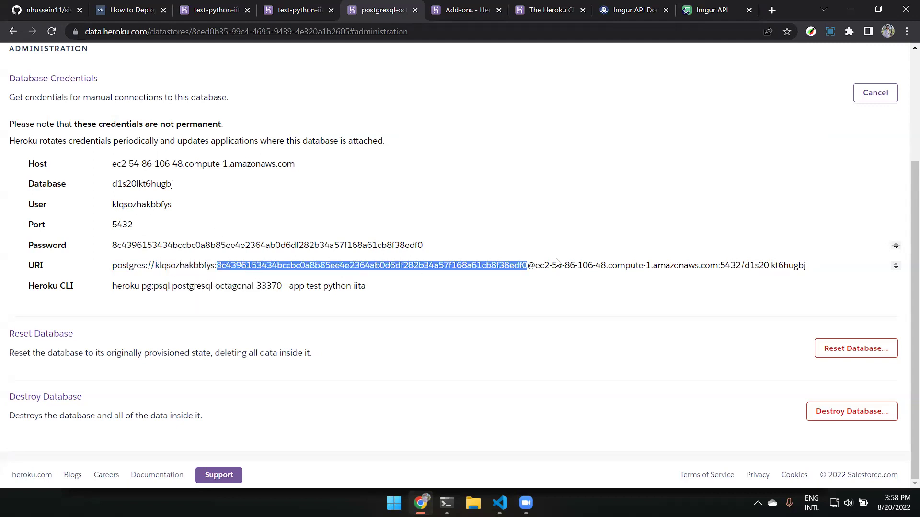
drag(536, 267, 656, 271)
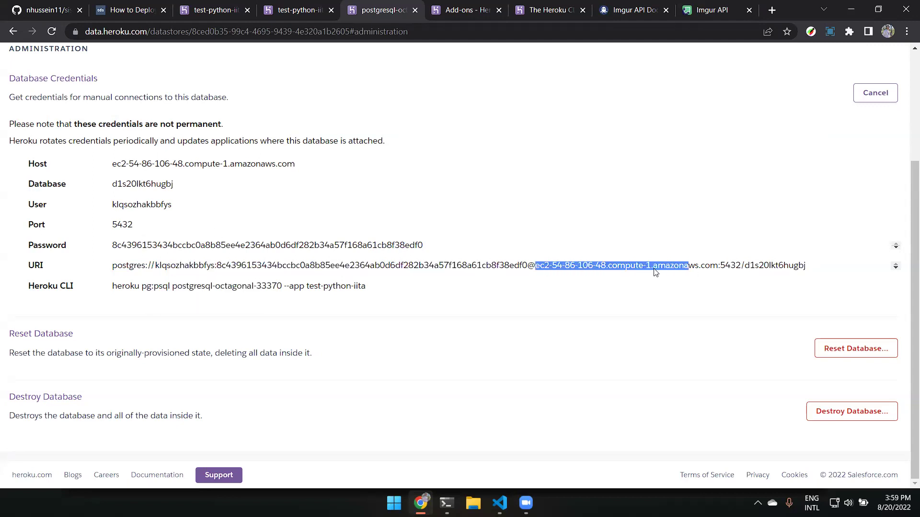
drag(532, 266, 699, 268)
double_click(766, 266)
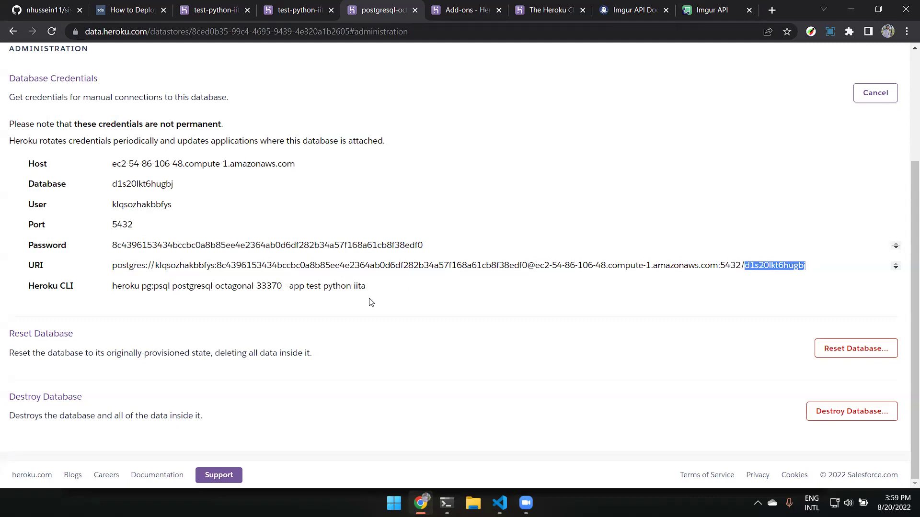
click(396, 233)
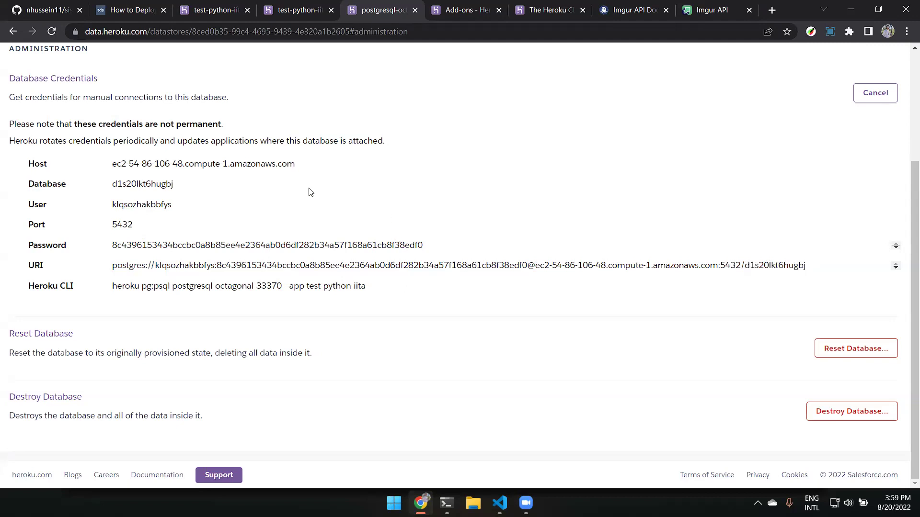
scroll(425, 248, up, 1)
scroll(424, 248, up, 2)
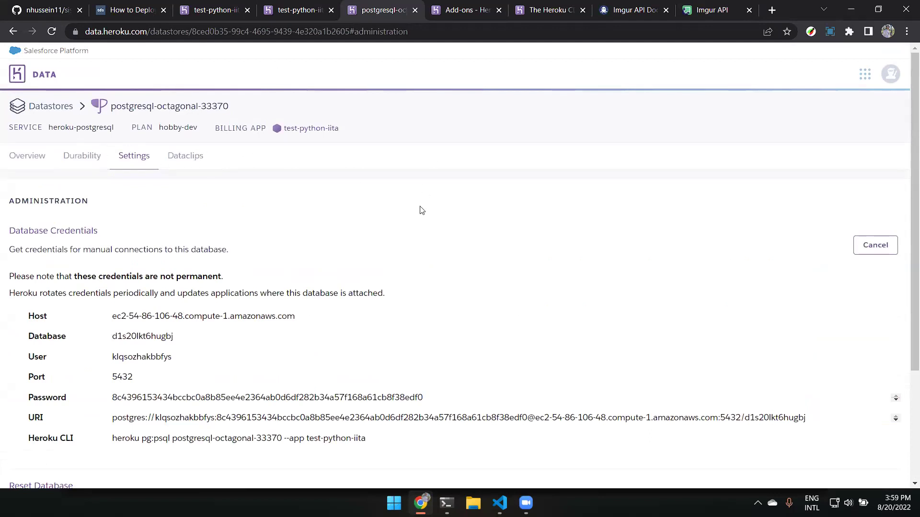
scroll(422, 211, down, 3)
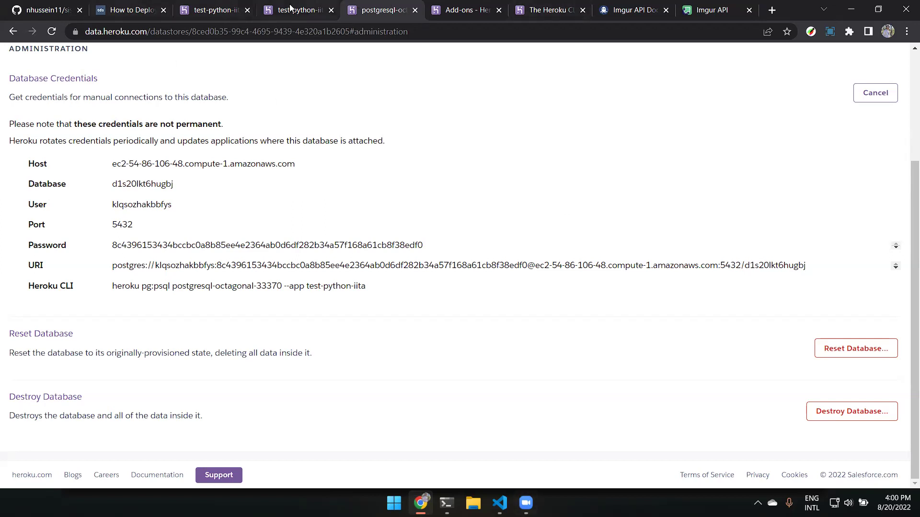
click(212, 10)
click(302, 9)
click(386, 10)
click(457, 6)
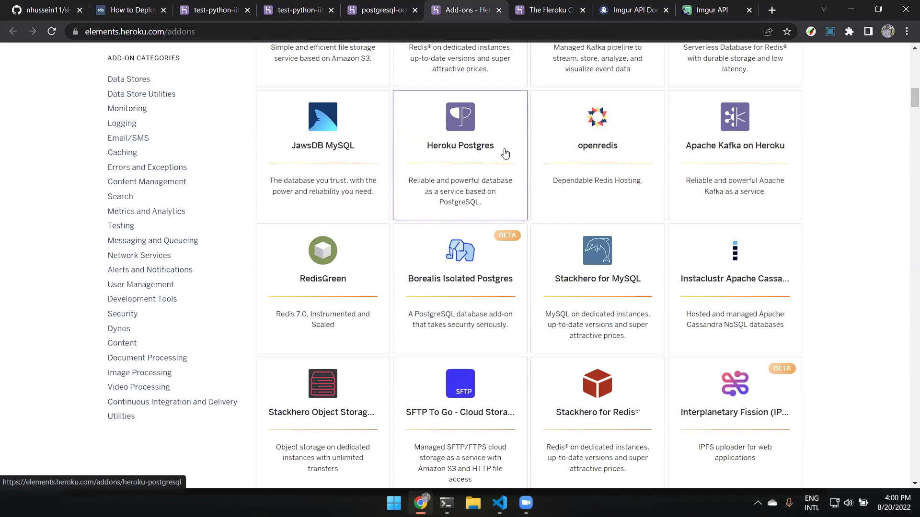
click(379, 11)
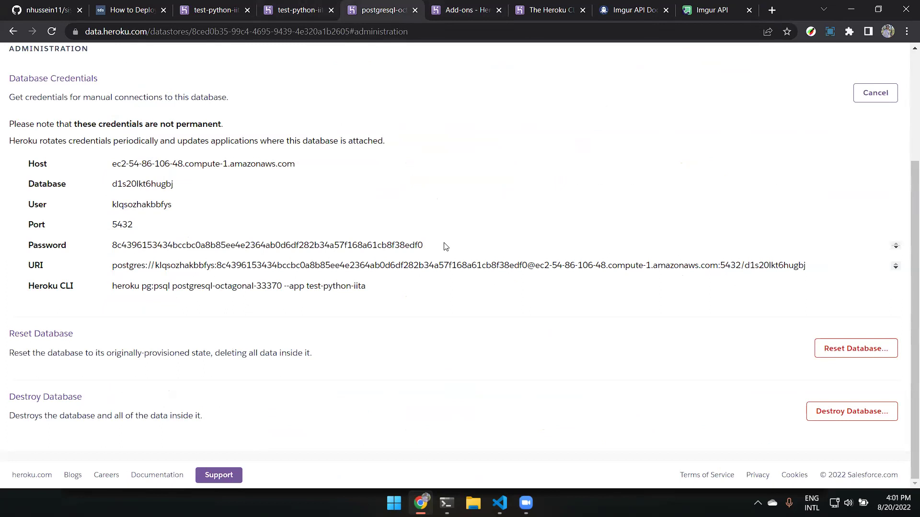
drag(423, 245, 185, 248)
drag(367, 287, 309, 295)
click(377, 294)
scroll(389, 240, up, 3)
scroll(386, 218, down, 3)
scroll(386, 214, up, 3)
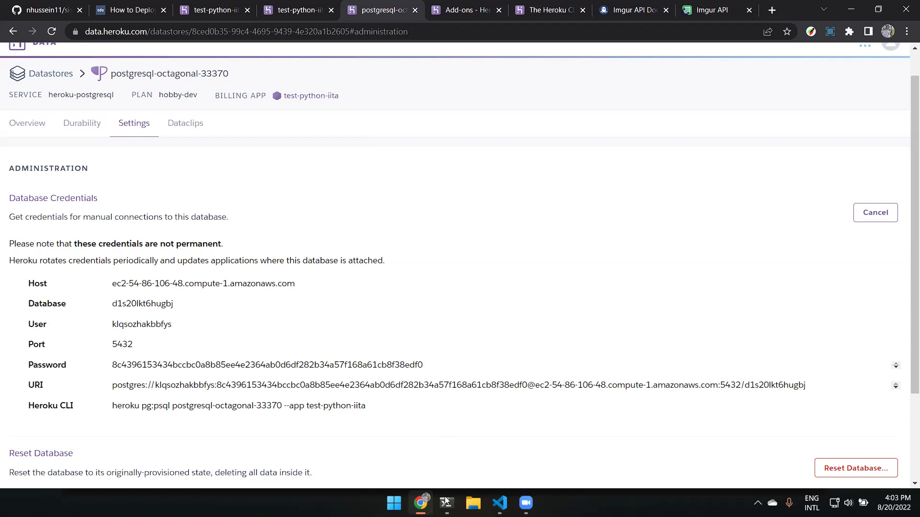
Add blank lines at the top of main.py down to line 3.
click(500, 503)
key(Return)
key(Return)
key(BackSpace)
key(BackSpace)
key(Return)
key(Return)
key(BackSpace)
key(BackSpace)
key(Return)
key(Return)
text(url)
key(Escape)
text(= 'http://localhost)
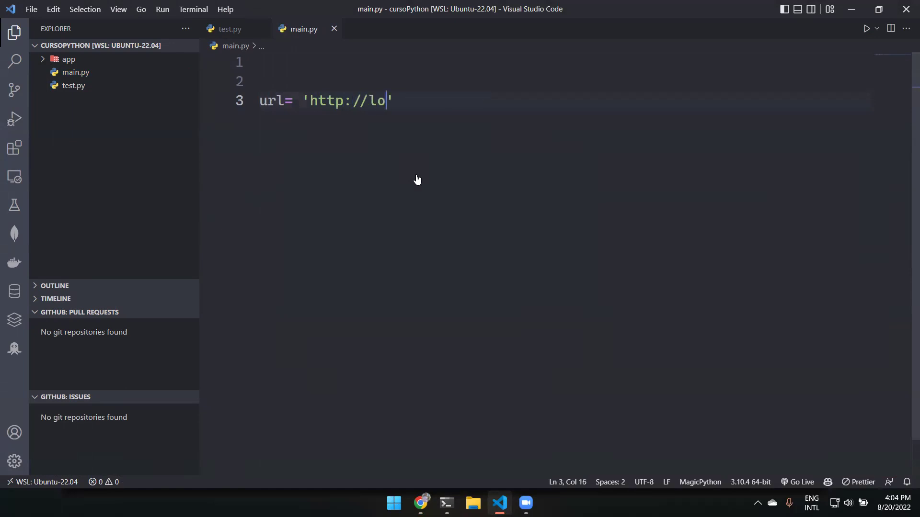
key(Tab)
mouse_move(304, 105)
mouse_down()
mouse_move(517, 117)
mouse_move(513, 135)
mouse_move(533, 115)
mouse_move(302, 102)
mouse_up()
key(ctrl+x)
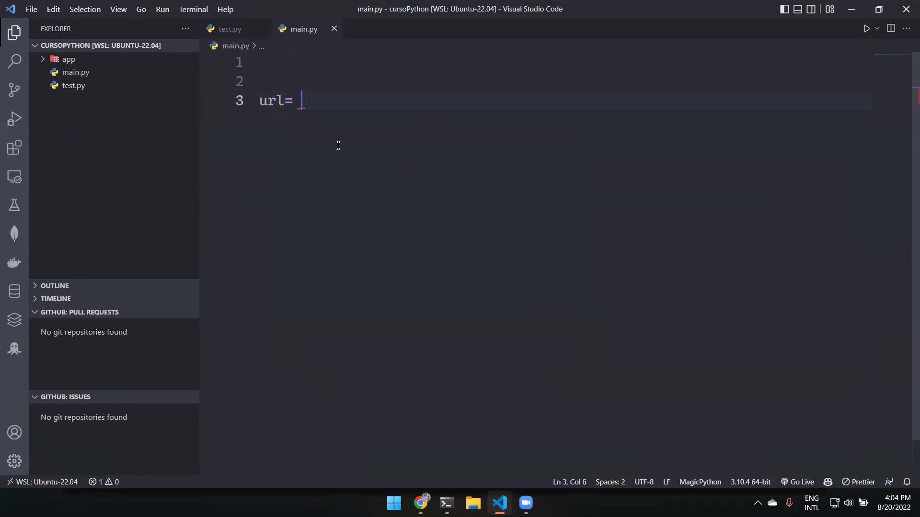
Switch to the test-python-iita Resources page in Chrome.
key(super+Tab)
click(361, 131)
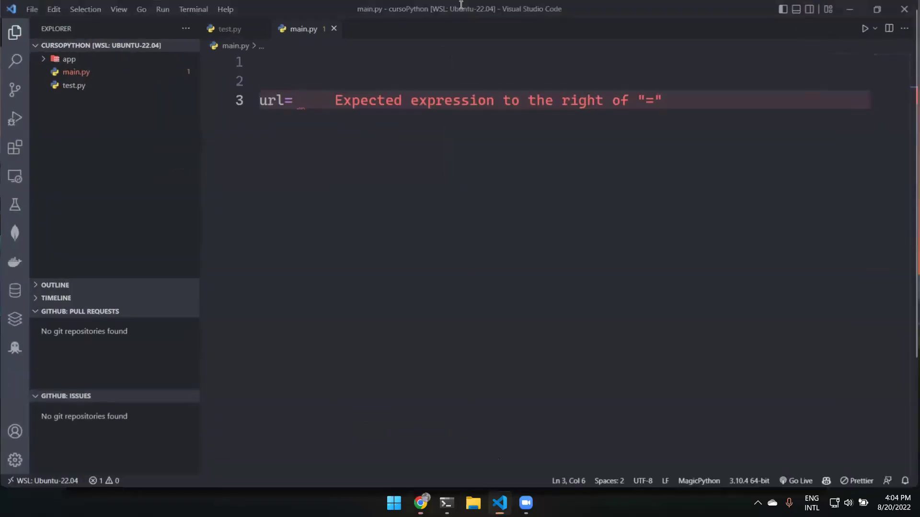
key(alt+Tab)
click(216, 10)
click(294, 9)
click(227, 10)
click(742, 109)
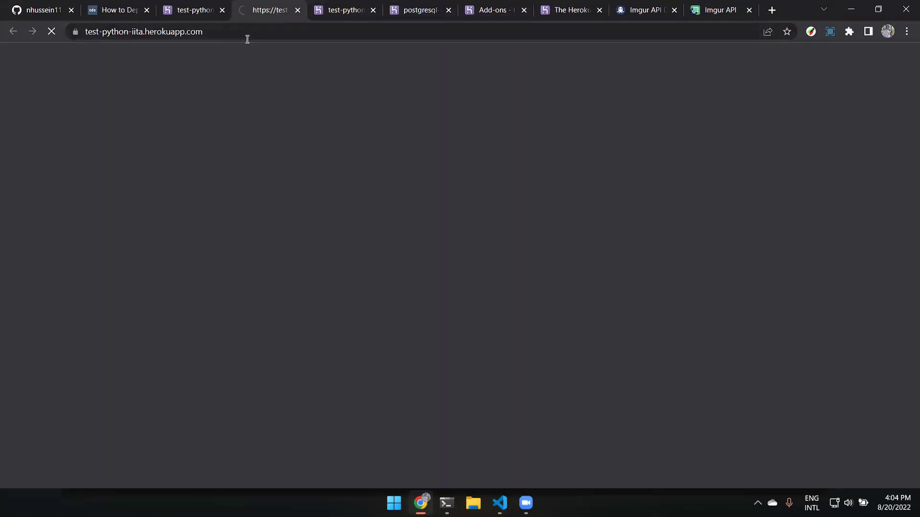
click(246, 37)
key(ctrl+c)
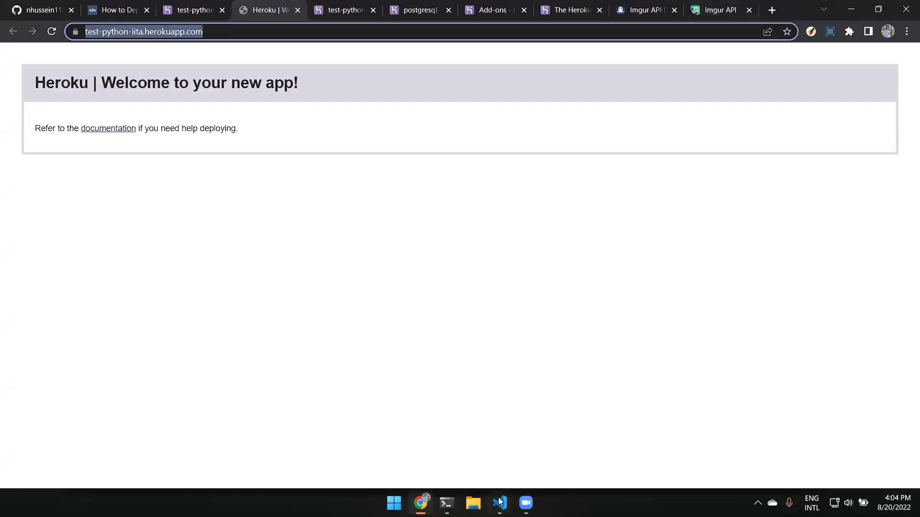
Paste the address after url= in main.py and wrap it in single quotes.
click(500, 503)
key(ctrl+v)
text(')
click(296, 100)
key(Right)
text(')
key(Delete)
key(End)
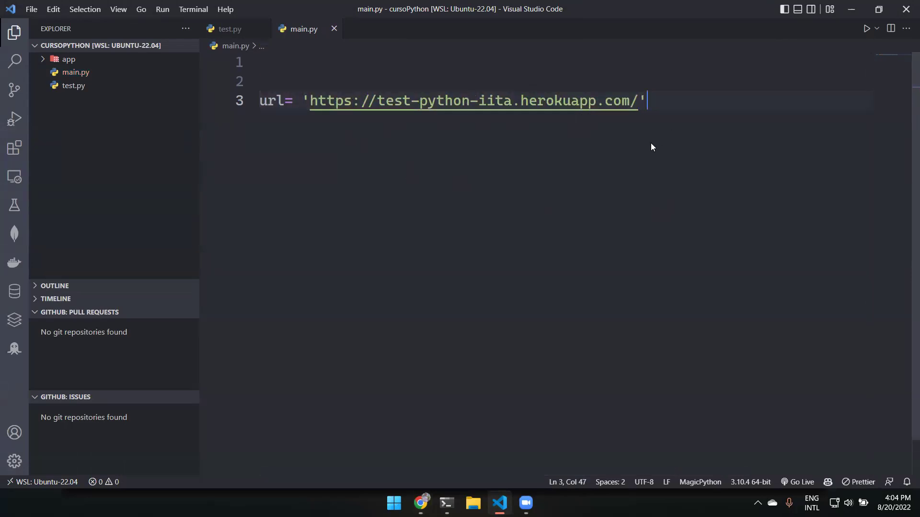
drag(654, 99, 572, 255)
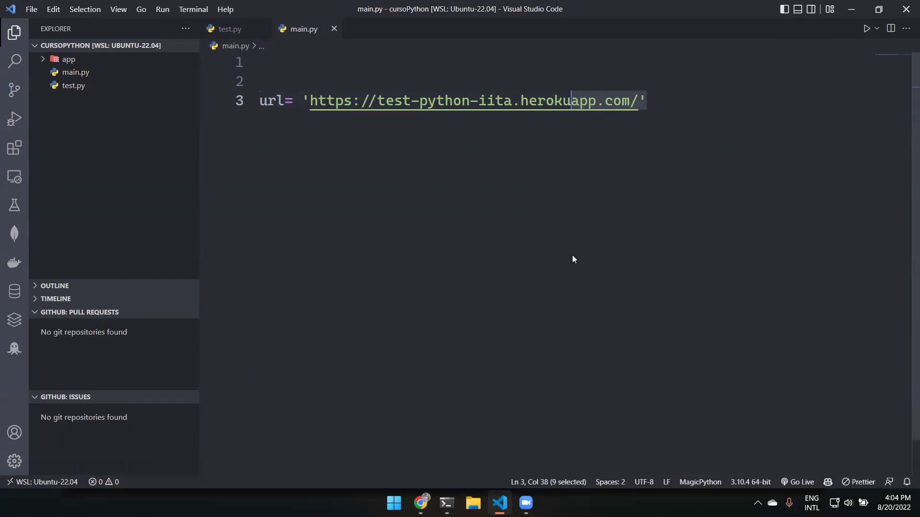
Return to the test-python-iita.herokuapp.com welcome page in Chrome.
key(alt+Tab)
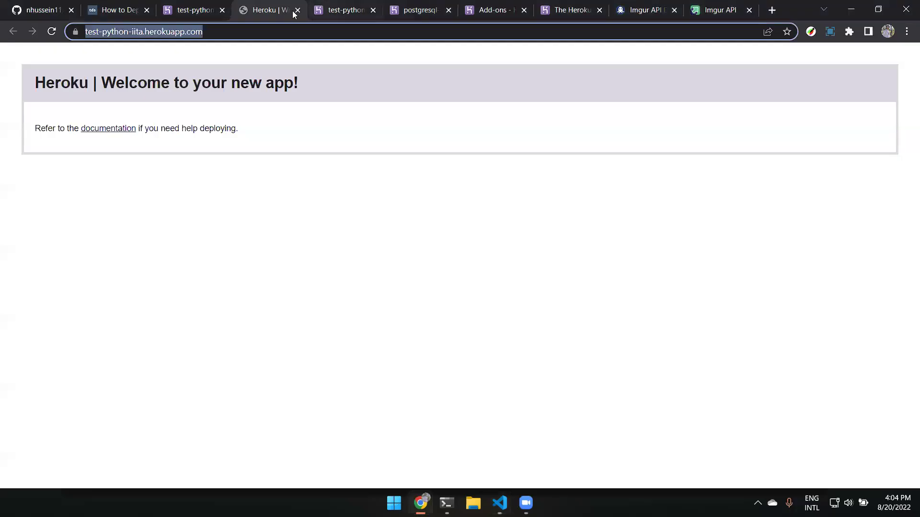
Open the DevTools console on the app's welcome page.
click(320, 188)
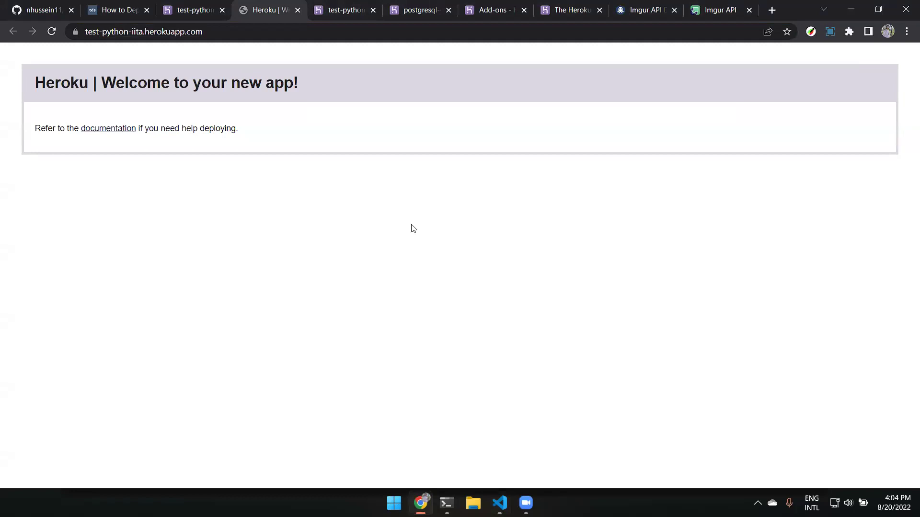
right_click(412, 225)
click(464, 446)
click(622, 51)
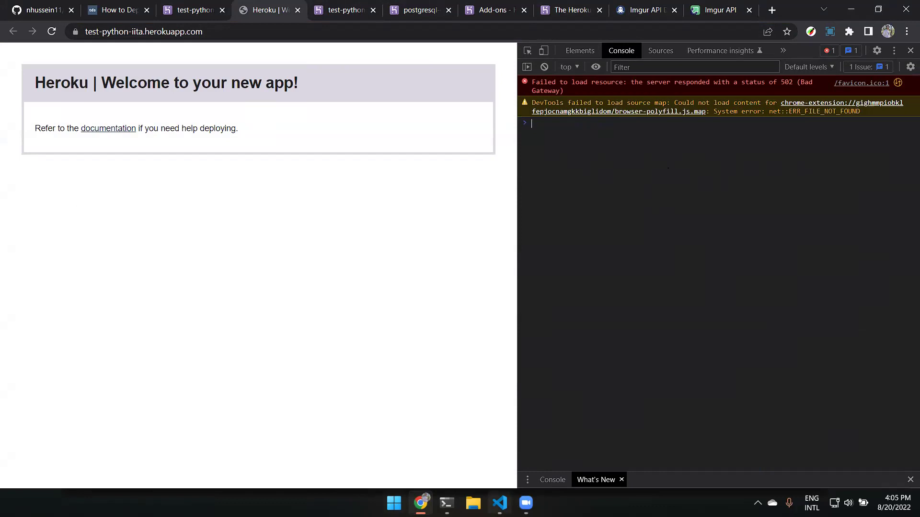
Delete the url line and remaining blank lines, leaving main.py empty.
key(alt+Tab)
drag(678, 113, 246, 143)
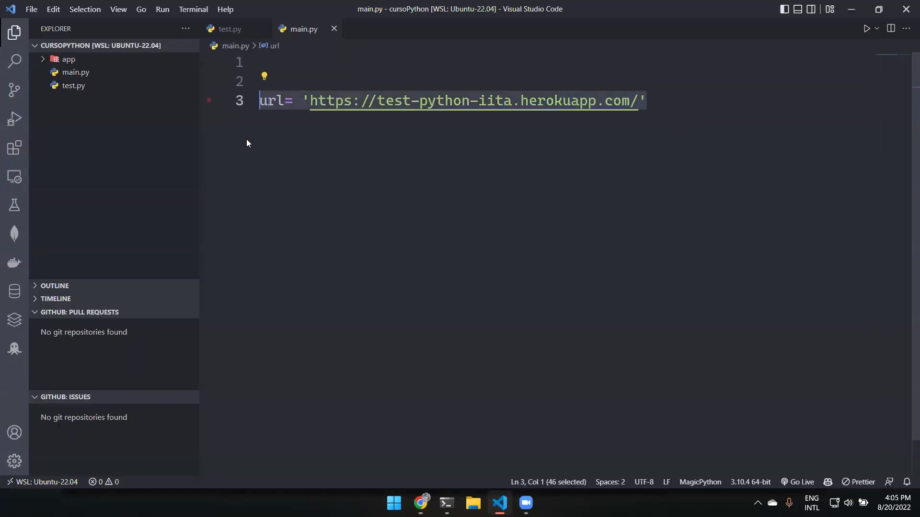
key(BackSpace)
key(BackSpace)
key(BackSpace)
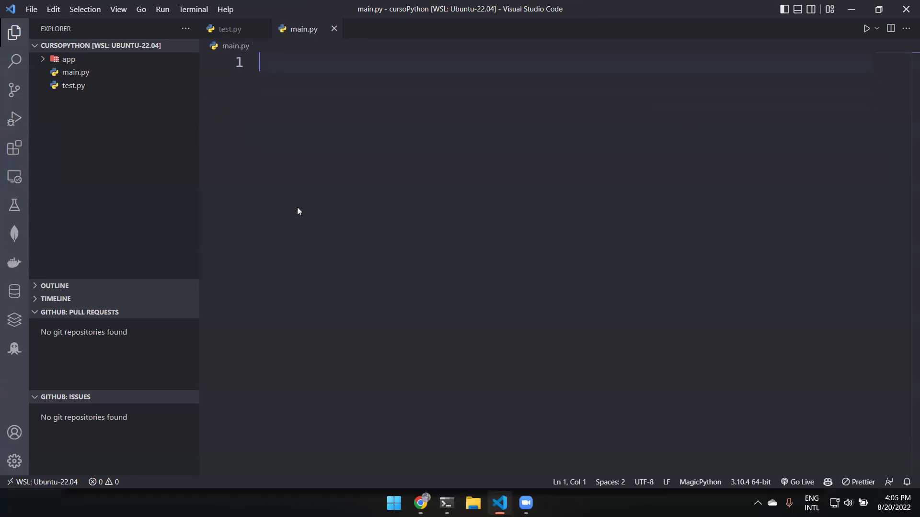